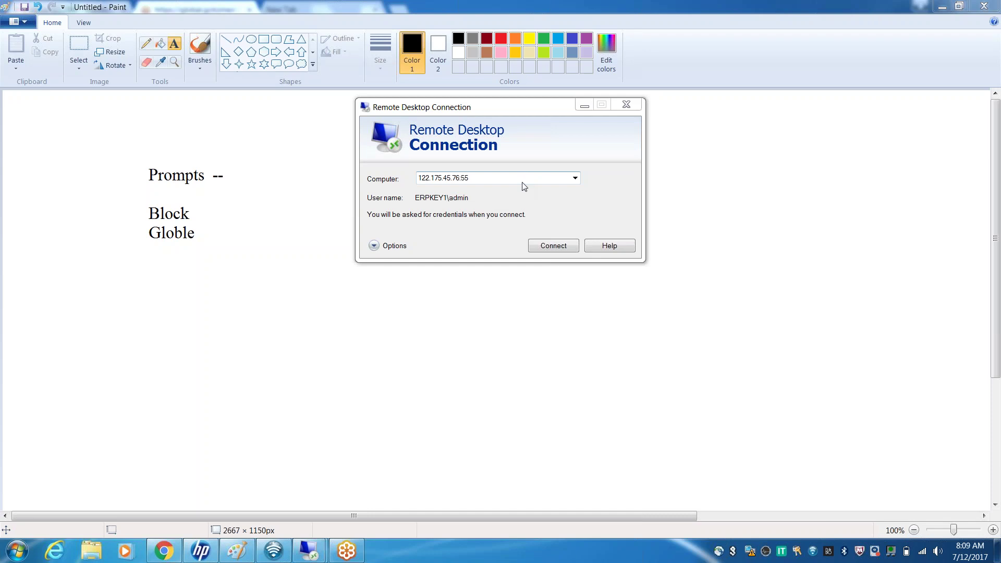
Step: Close the Remote Desktop Connection dialog and switch to the open remote session showing BI launch pad
left_click(522, 179)
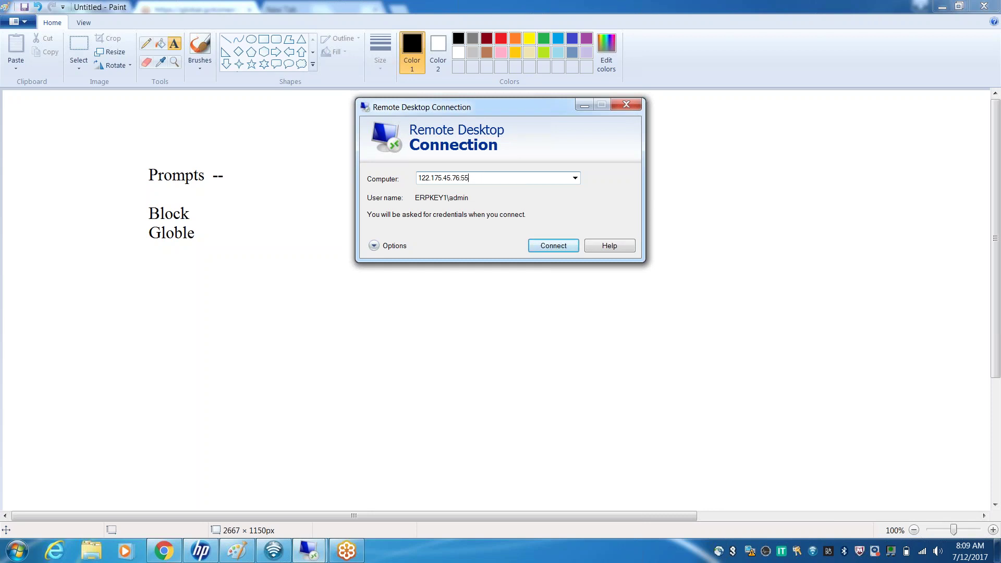
mouse_move(517, 110)
left_mouse_down()
mouse_move(517, 158)
mouse_move(493, 143)
left_mouse_up()
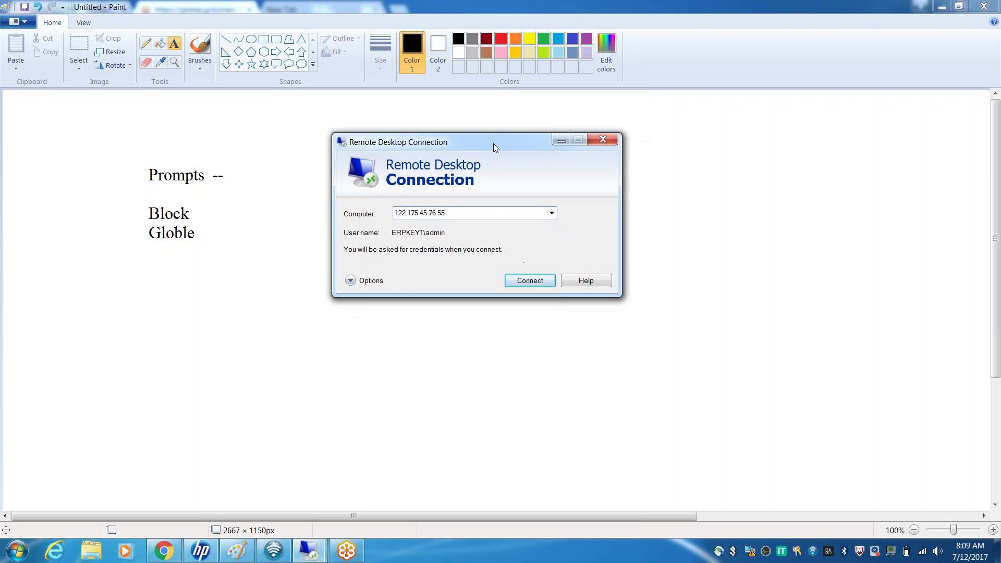
left_click(599, 141)
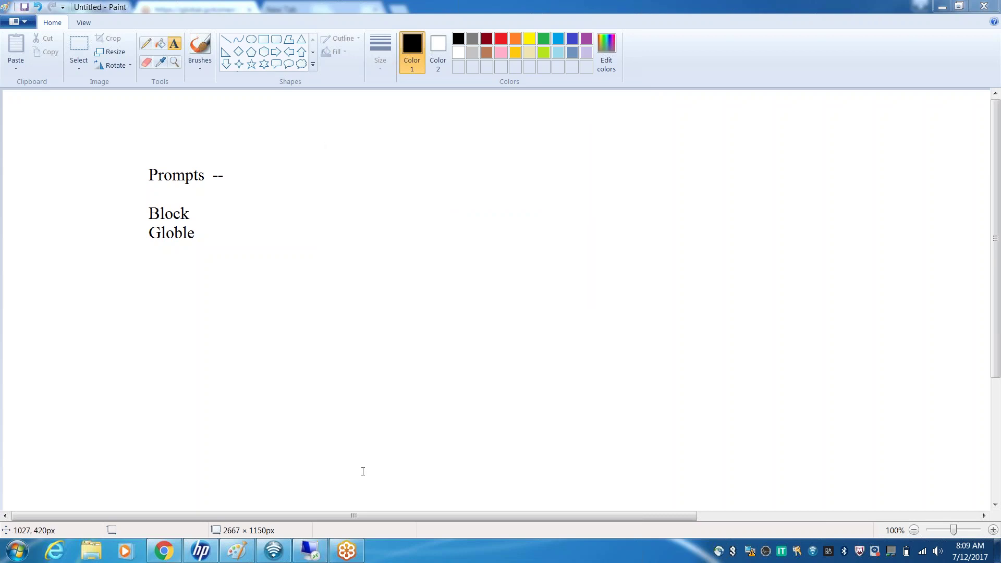
left_click(310, 553)
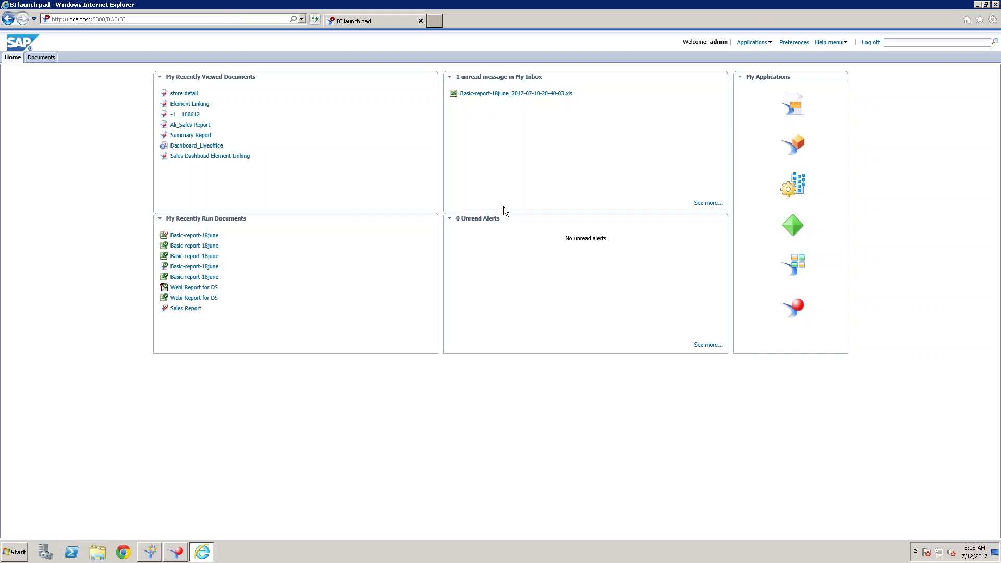
Step: Launch the Web Intelligence application, postponing the Java update and accepting the security risk to run it
left_click(764, 43)
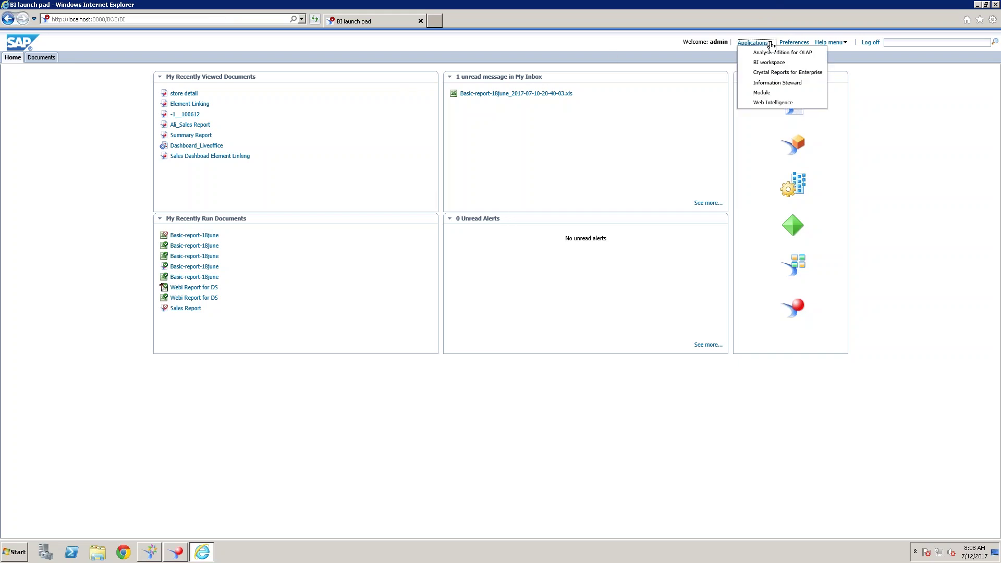
left_click(770, 103)
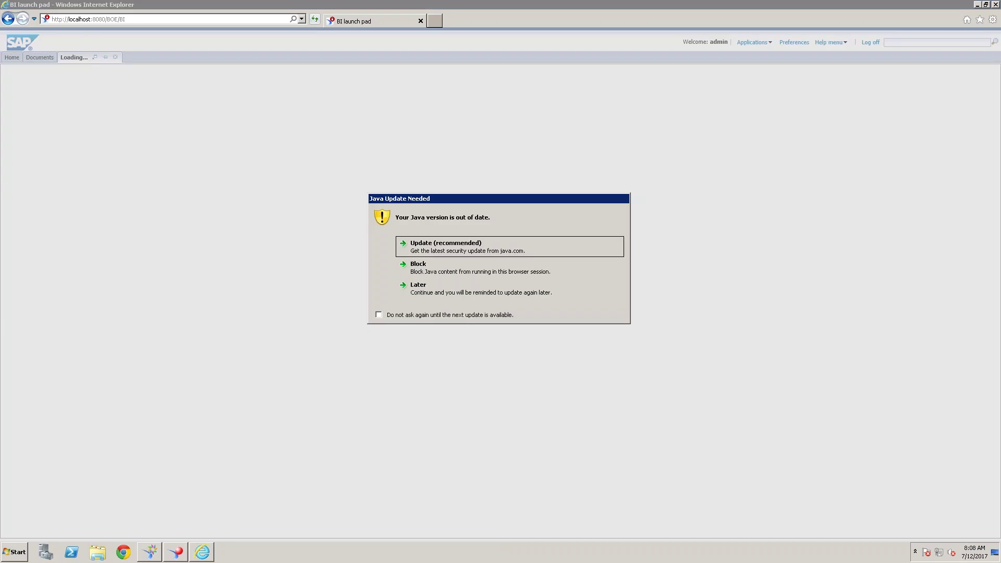
left_click(451, 291)
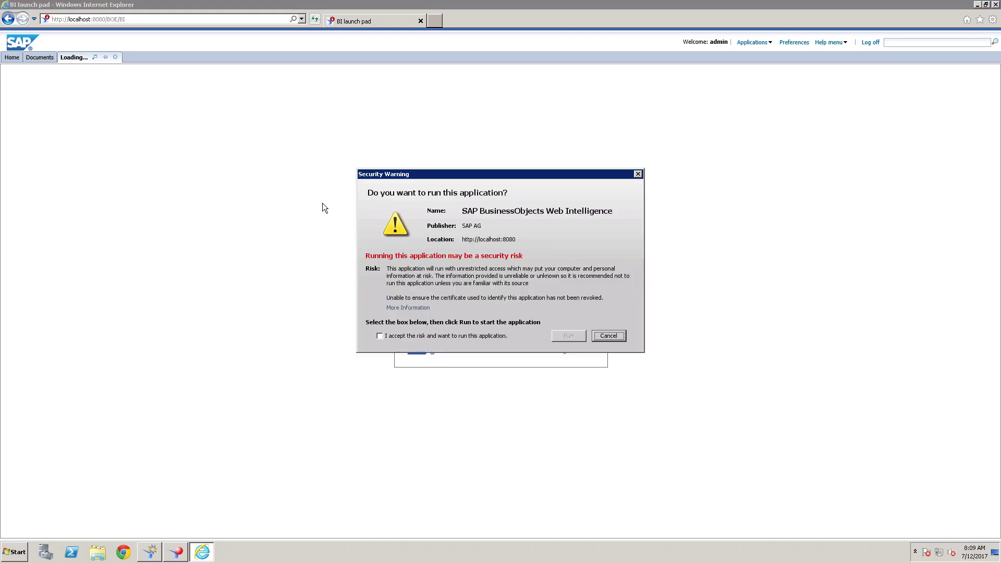
left_click(380, 336)
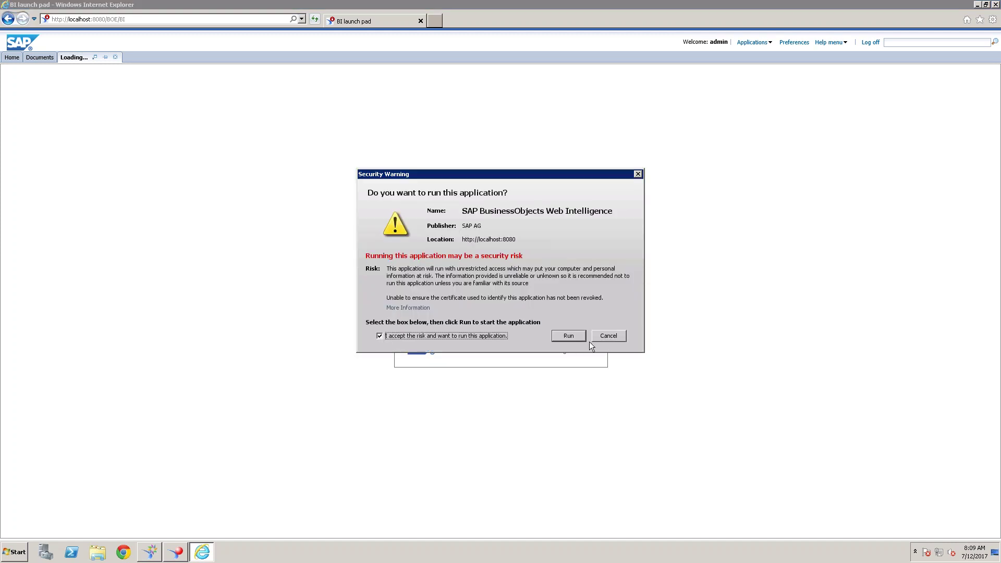
left_click(568, 336)
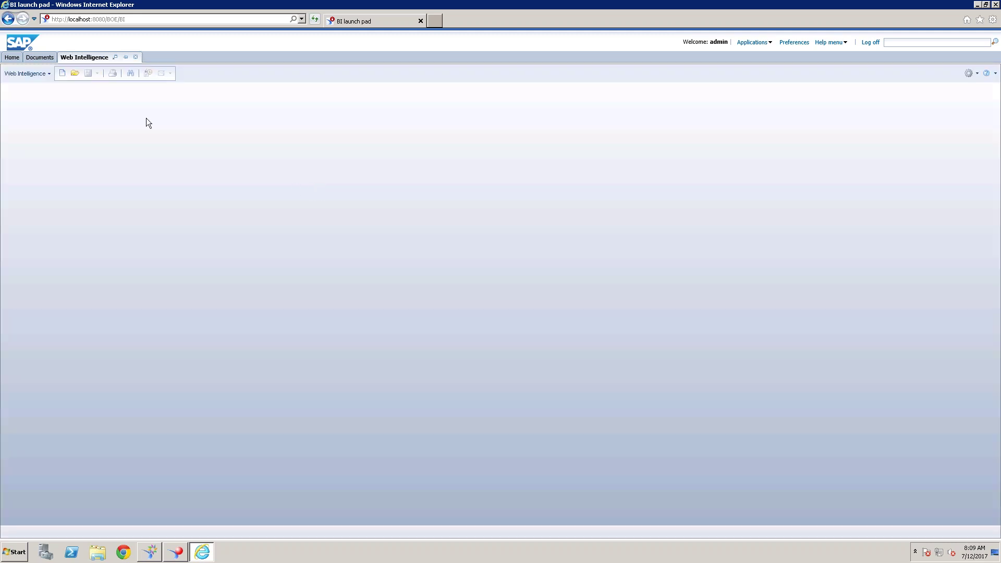
Step: Create a new Web Intelligence document using the eFashion universe from the webi universes folder as its data source
left_click(62, 74)
left_click(467, 260)
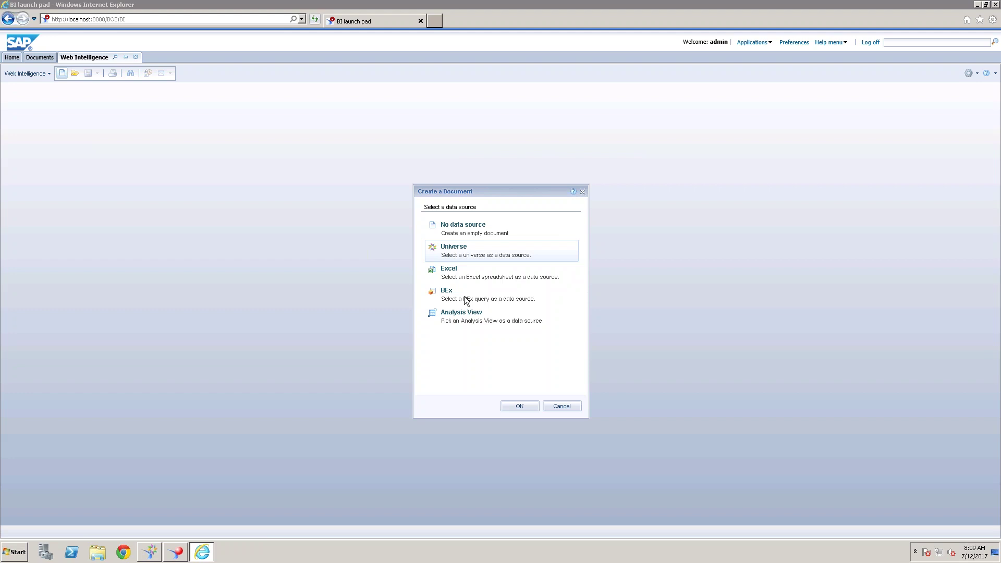
left_click(519, 410)
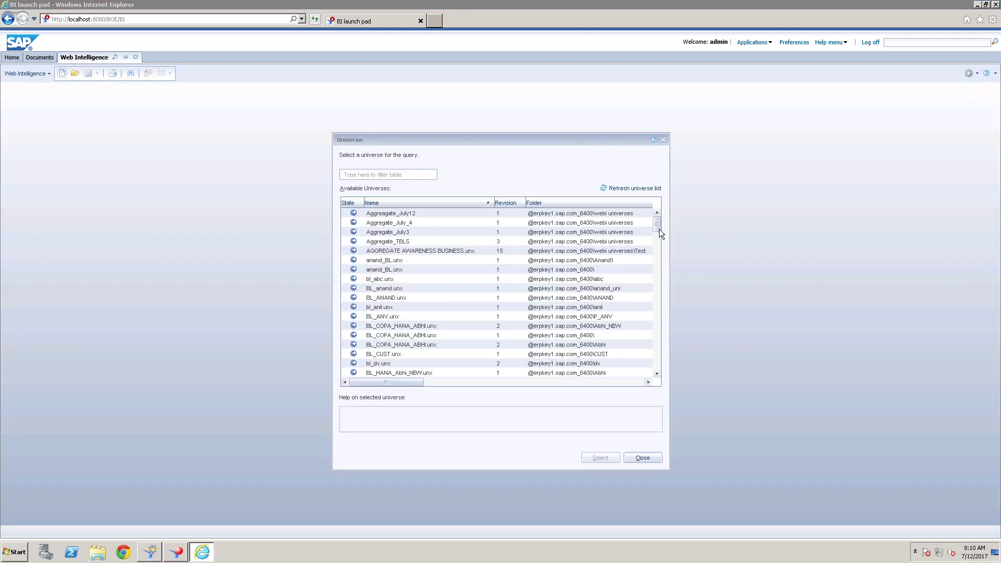
left_click_drag(658, 228, 655, 282)
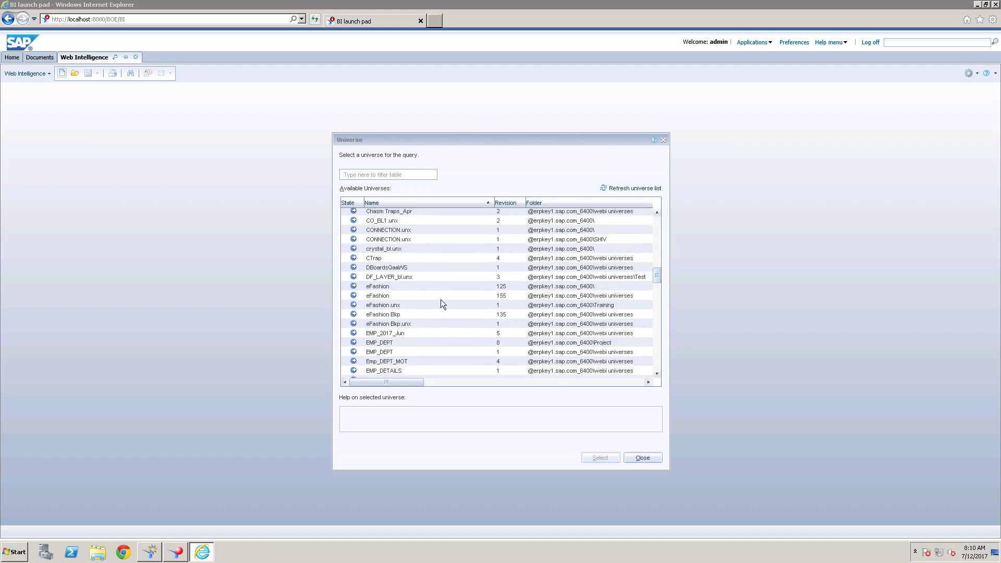
left_click(387, 299)
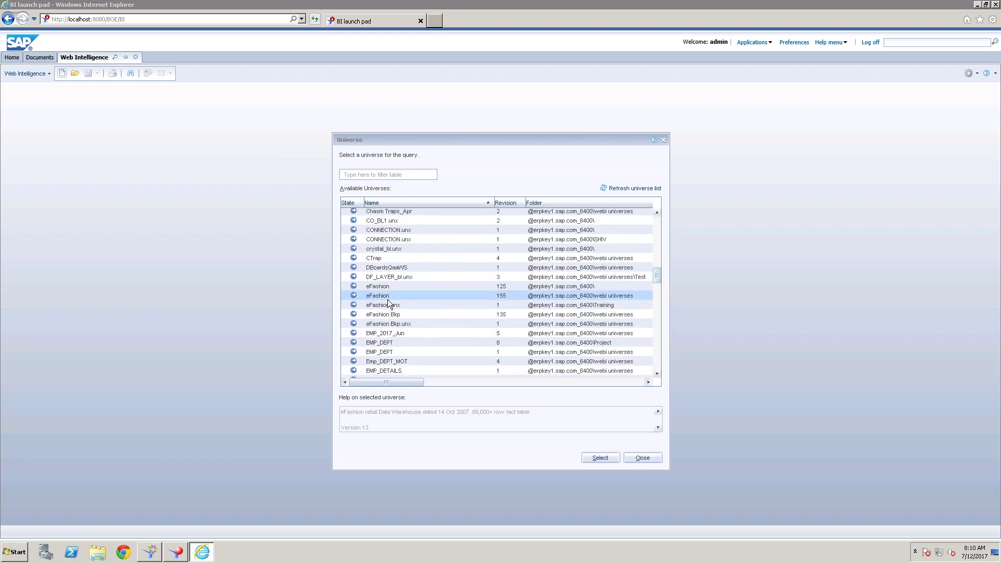
left_click(600, 458)
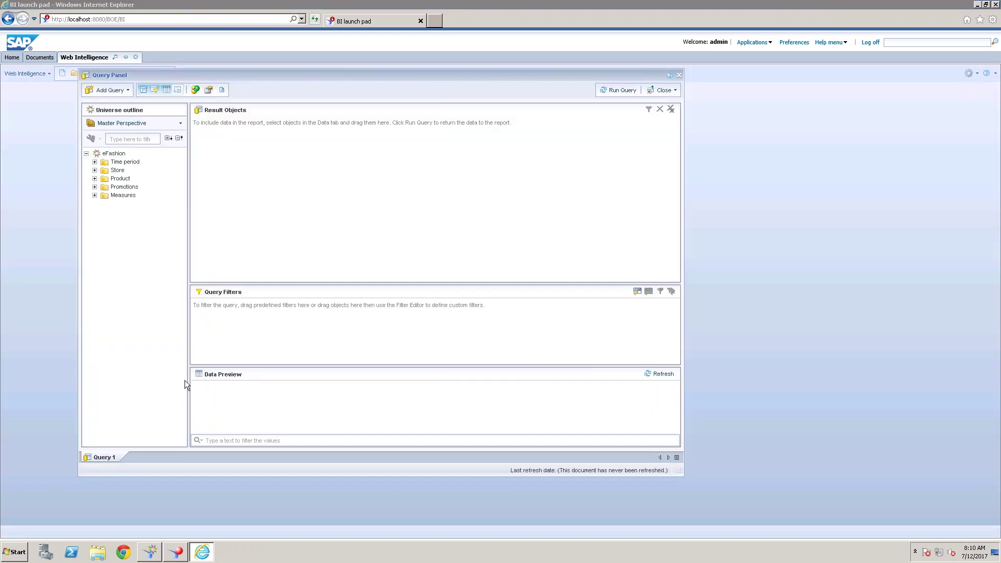
Step: Add Year from the Time period class and State from the Store class to the query's result objects
left_click(94, 162)
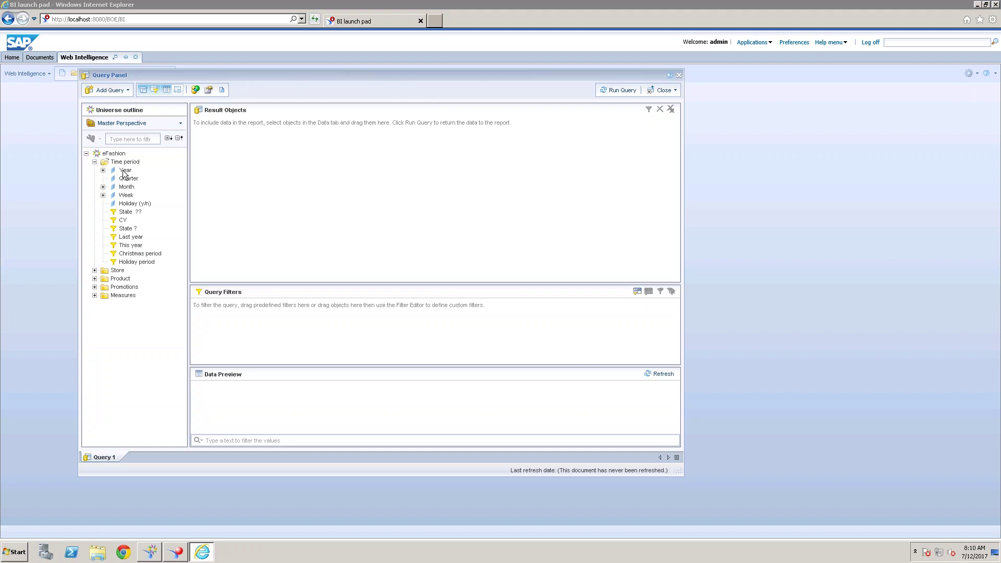
double_click(125, 170)
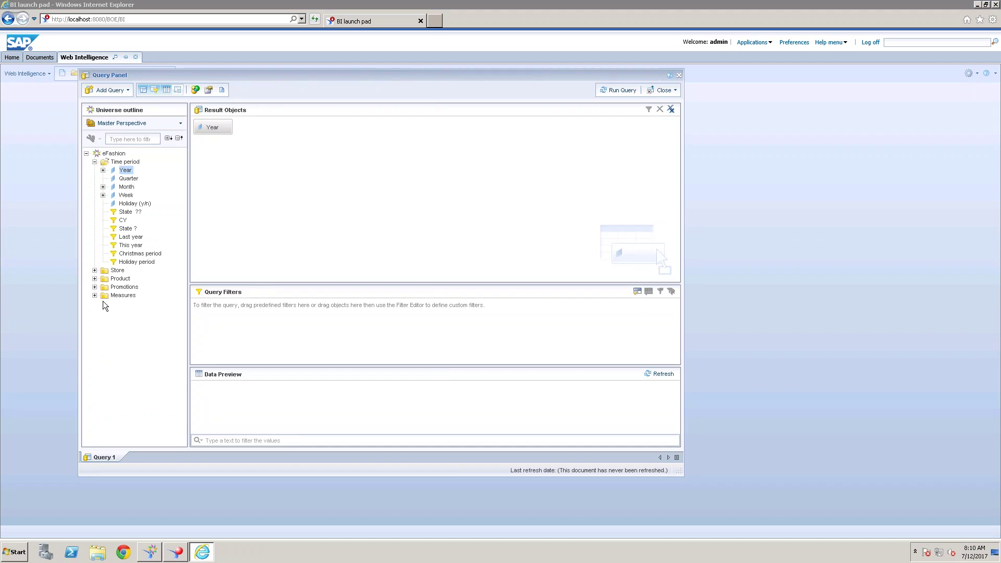
left_click(94, 270)
left_click(120, 279)
double_click(121, 280)
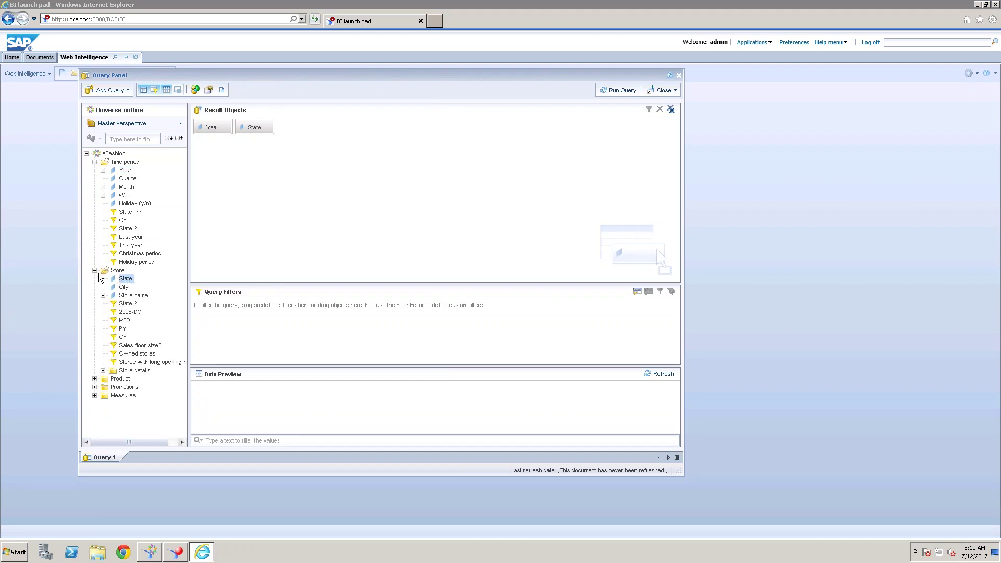
left_click(95, 270)
left_click(95, 269)
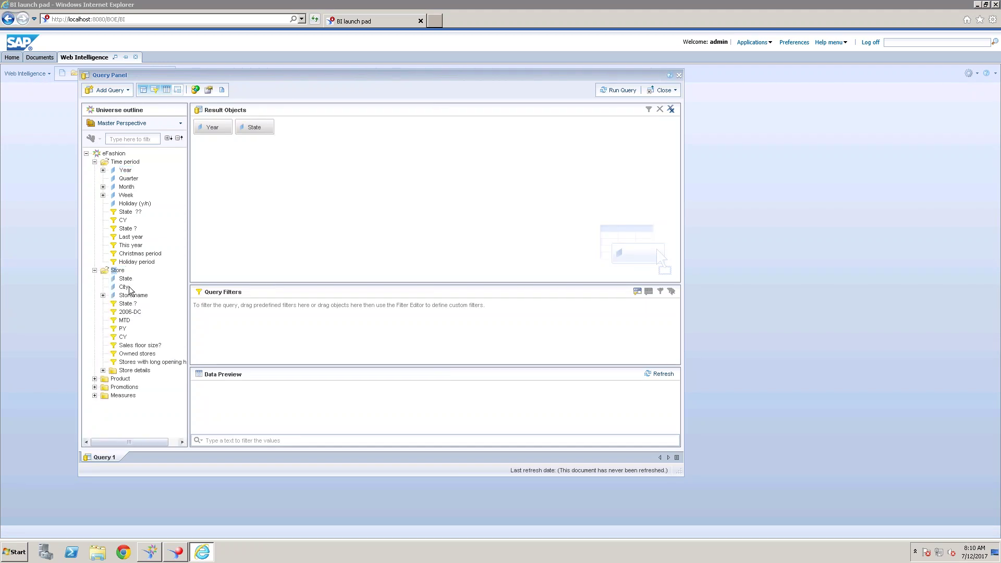
Step: Add Lines from the Product class and the measures Sales revenue and Quantity sold to the result objects
left_click(95, 379)
double_click(126, 351)
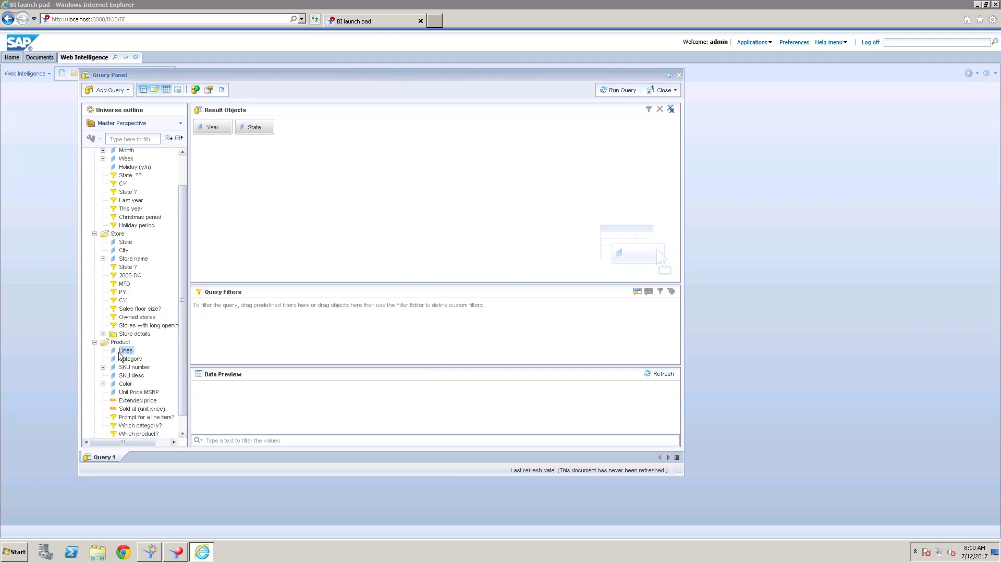
left_click(94, 342)
left_click(95, 395)
double_click(146, 405)
double_click(146, 412)
Step: Add an In list query filter on Year that prompts for values, and run the query, cancelling its value prompt
left_click_drag(125, 172, 243, 321)
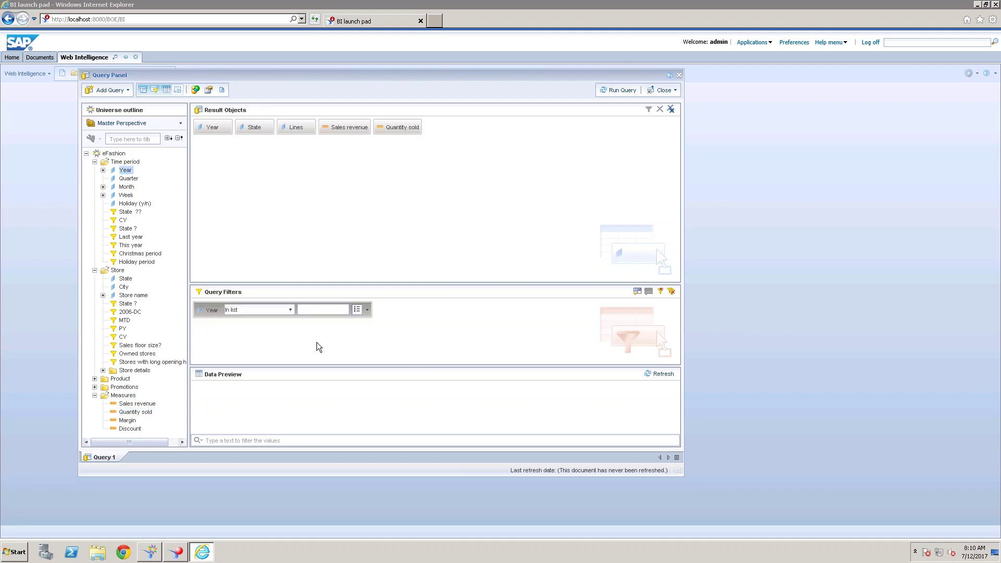
left_click(367, 310)
left_click(384, 352)
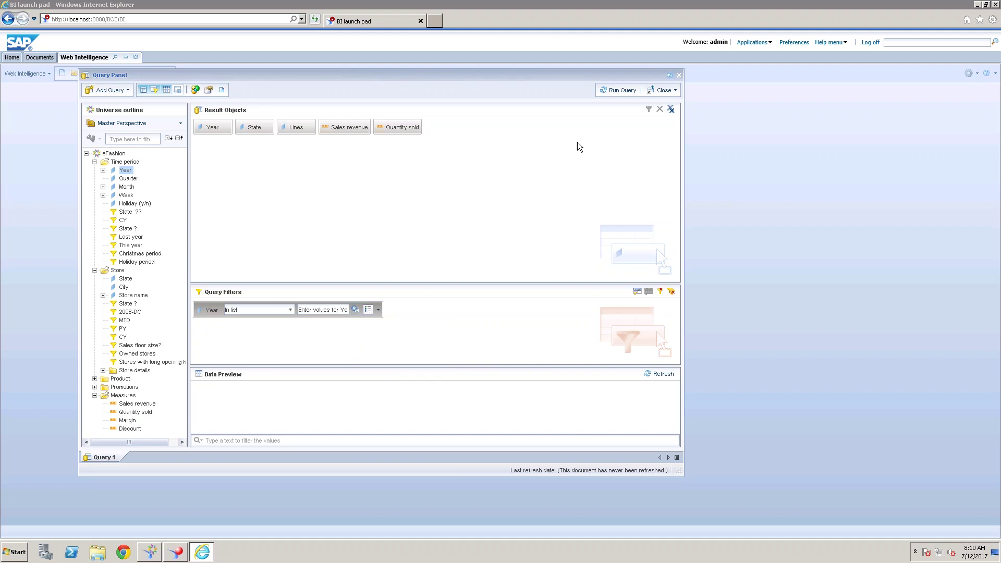
left_click(618, 91)
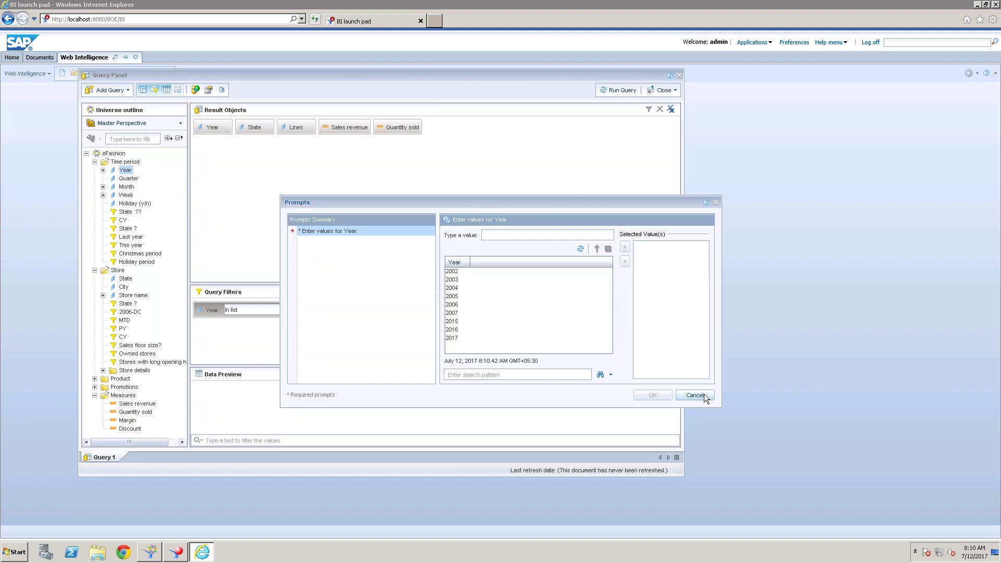
key("Escape")
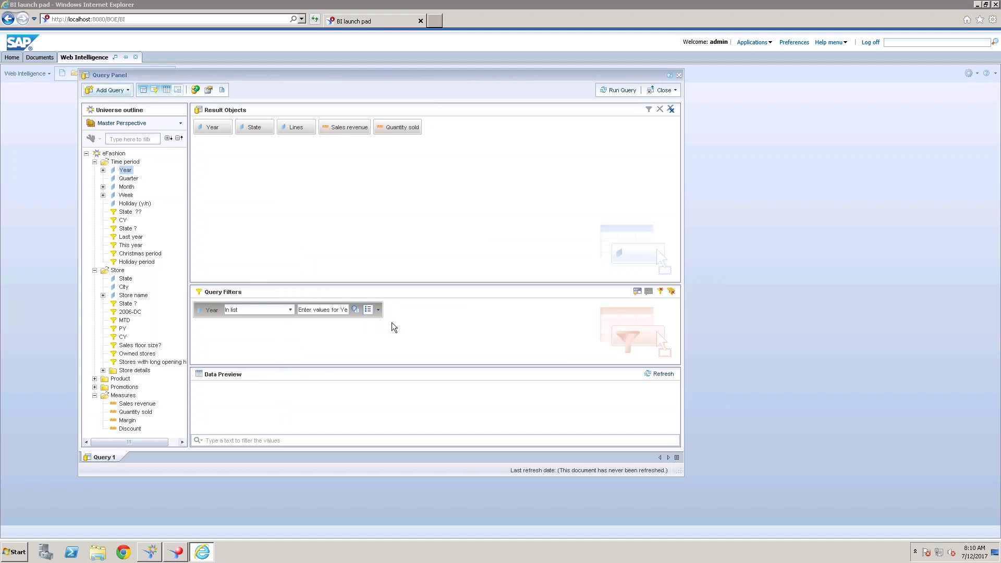
Step: Replace the Year filter's prompt with the fixed value 2004 chosen from the list of values
left_click(380, 311)
left_click(404, 340)
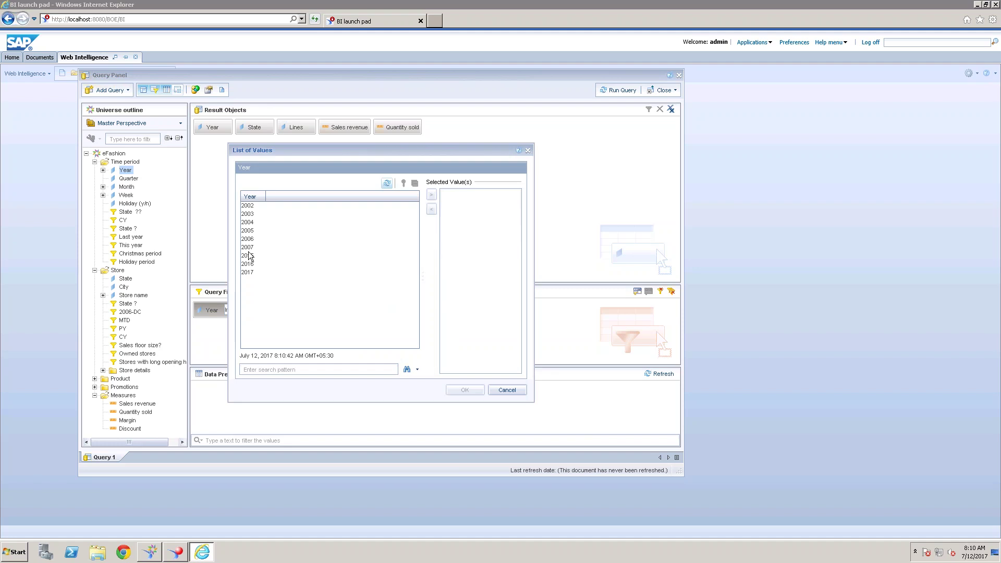
double_click(253, 222)
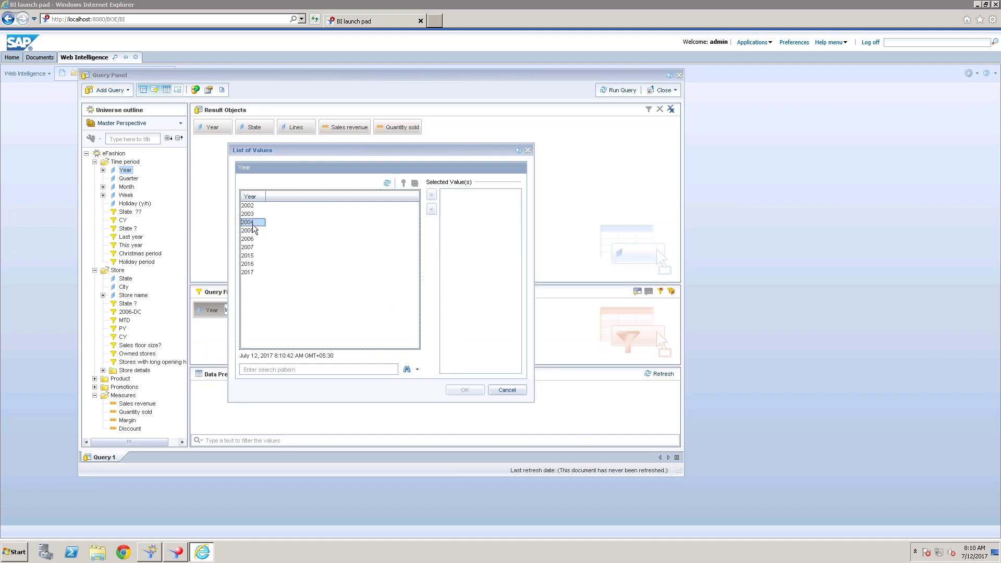
left_click(464, 390)
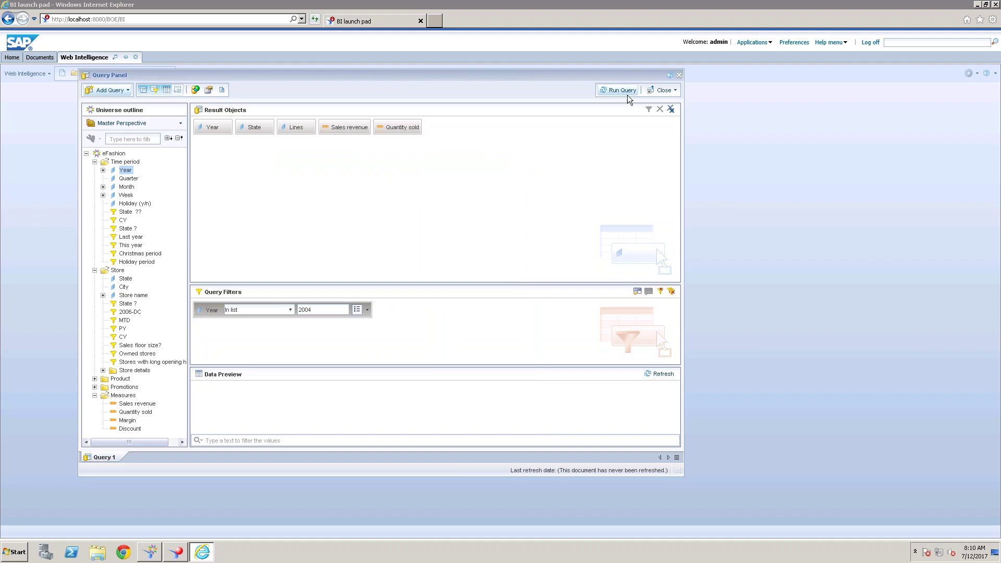
Step: View the generated query script and examine how the Year filter is written in the WHERE clause
left_click(222, 90)
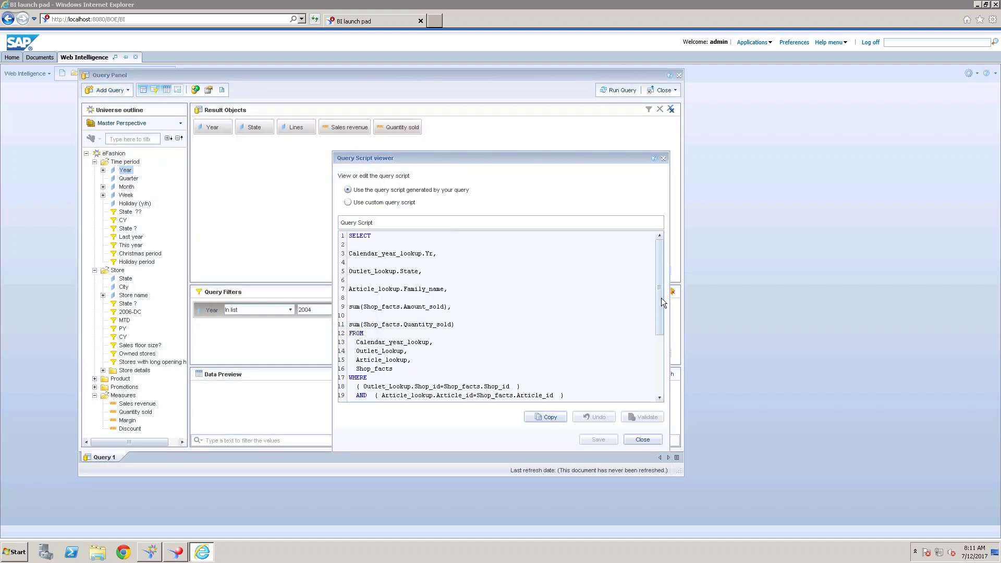
left_click_drag(659, 298, 657, 375)
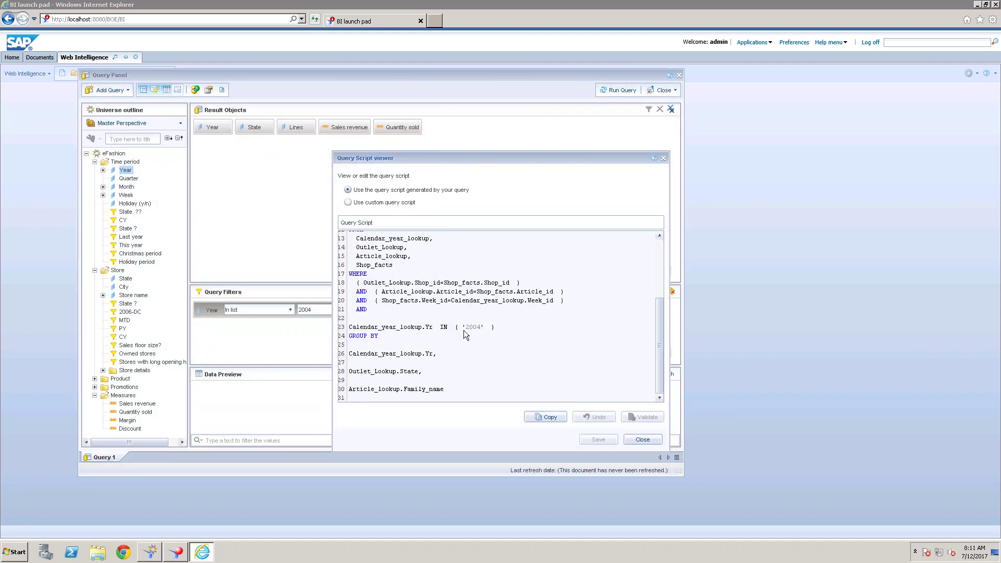
left_click(650, 440)
Step: Run the query to build the report, and widen the State column in the report table
left_click(624, 92)
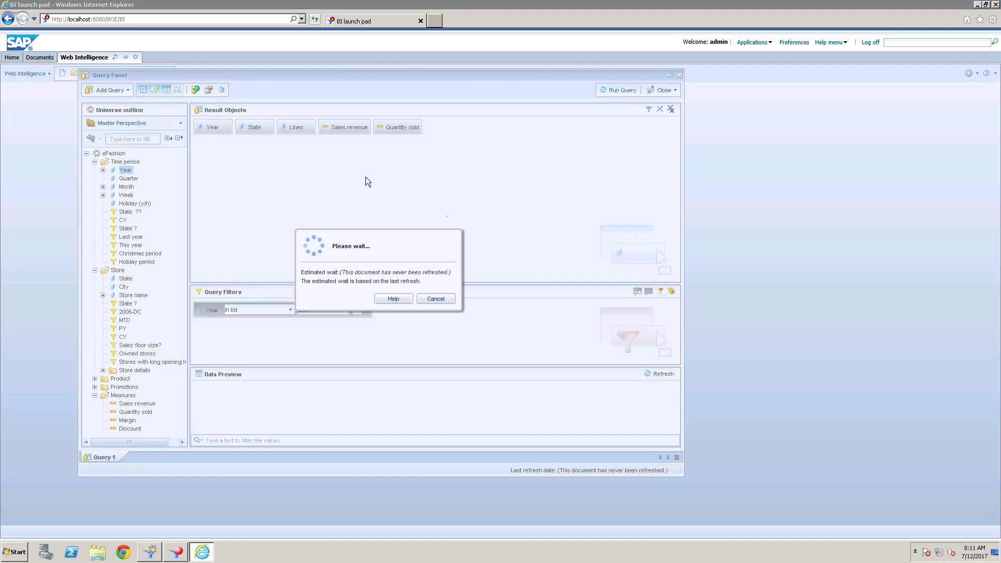
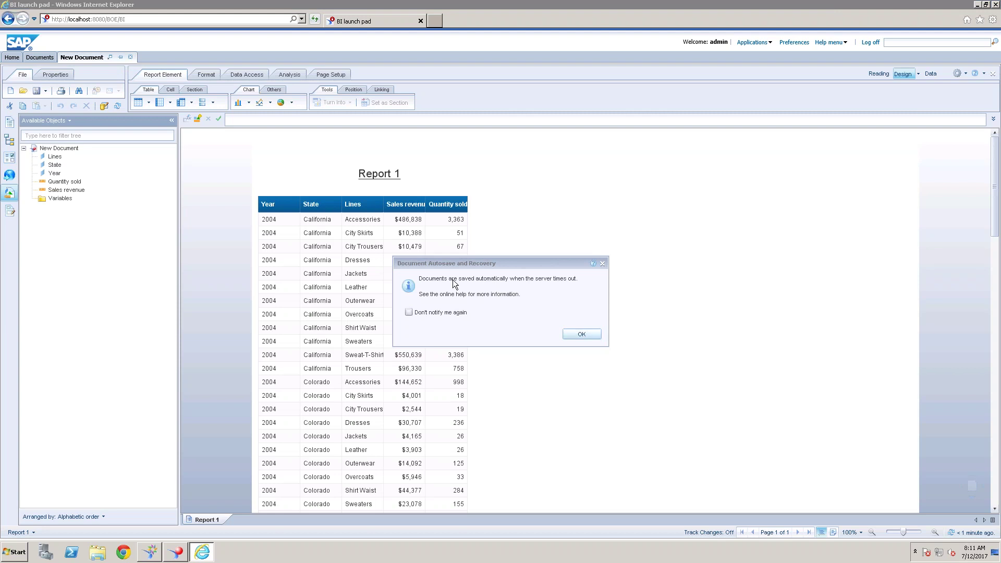
left_click(338, 205)
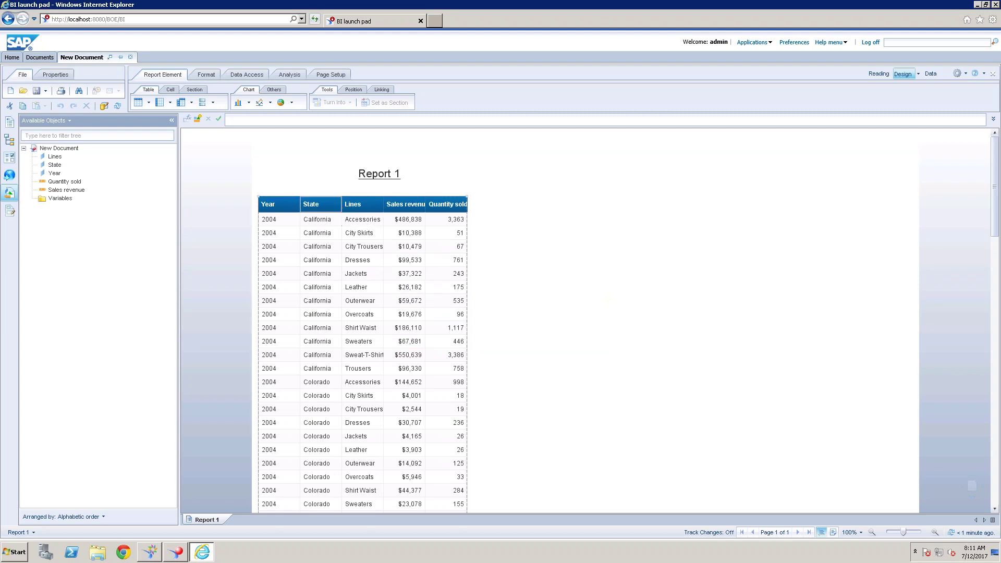
left_click_drag(373, 202, 371, 201)
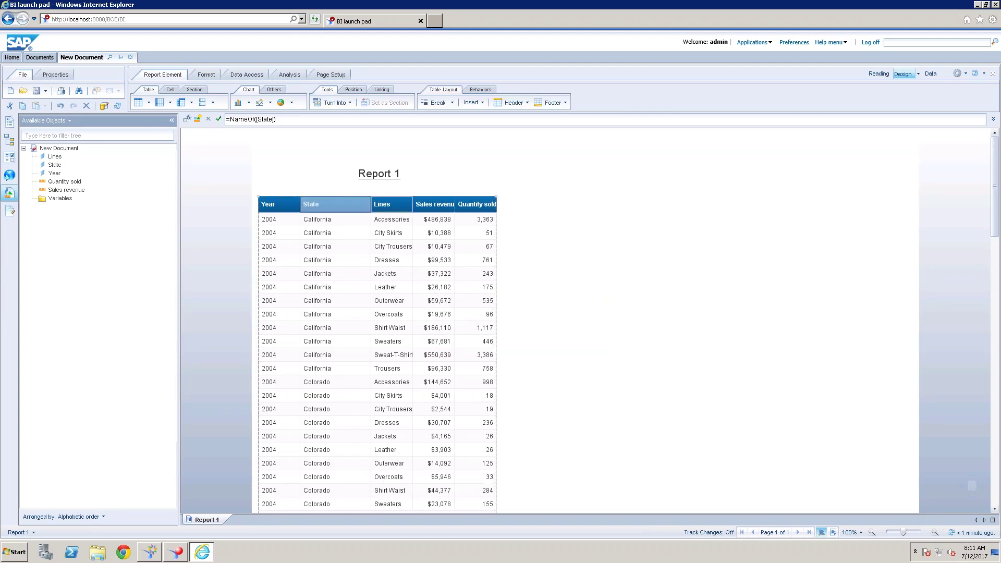
Step: Edit the report's query so the Year filter prompts for values, and run the query
left_click(243, 74)
left_click(218, 102)
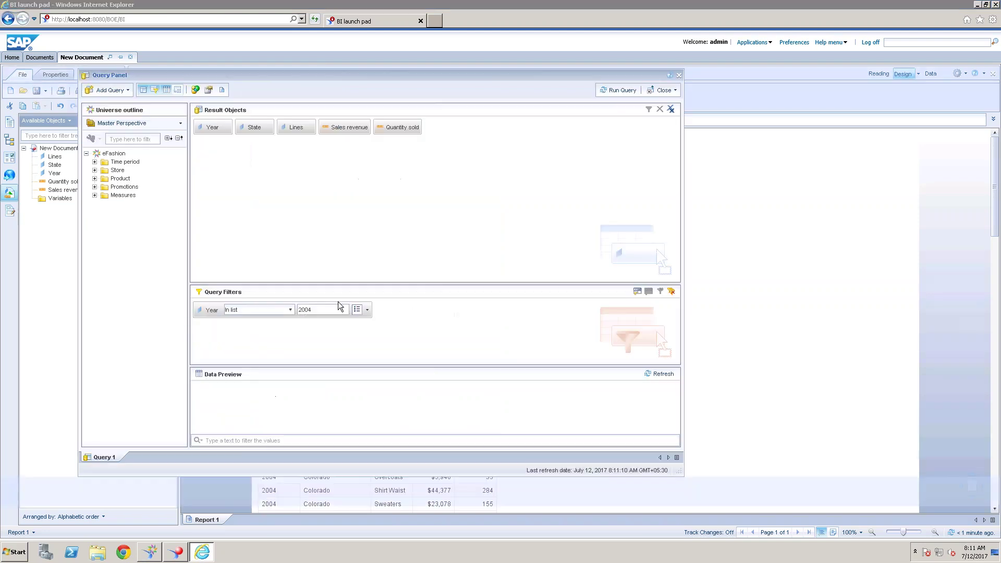
left_click(369, 310)
left_click(389, 353)
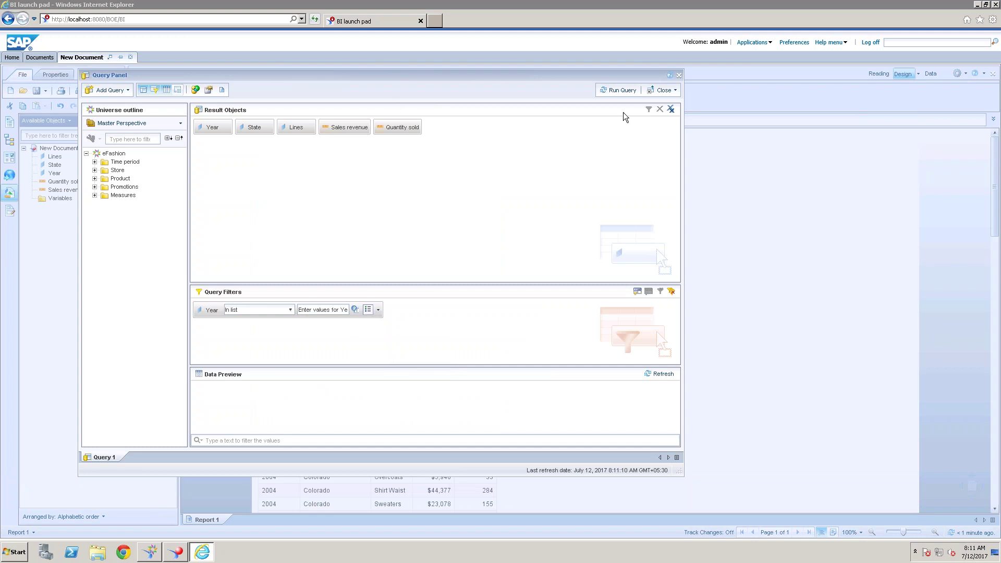
left_click(613, 93)
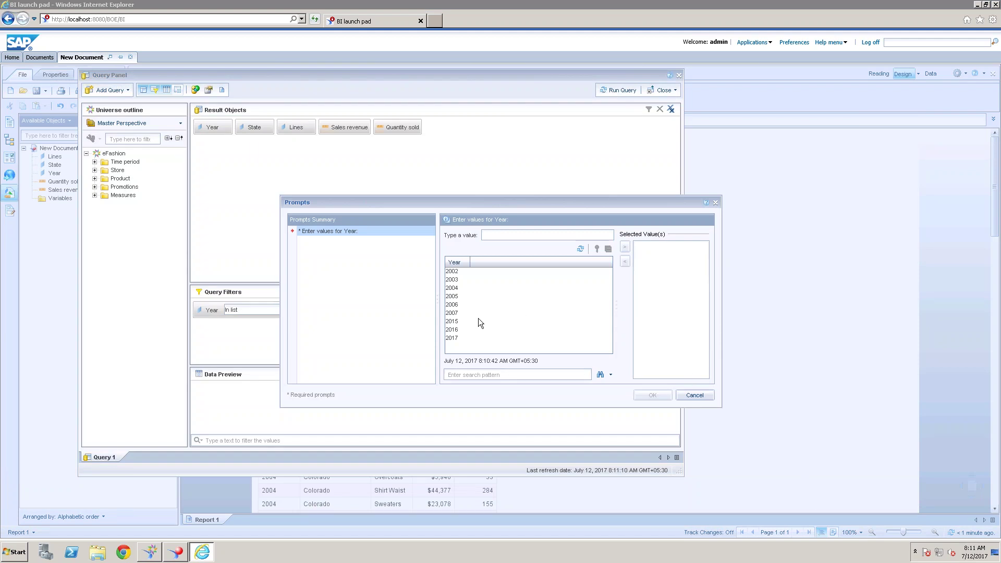
Step: Answer the Year prompt with 2007 and run the query to refresh the report
double_click(456, 312)
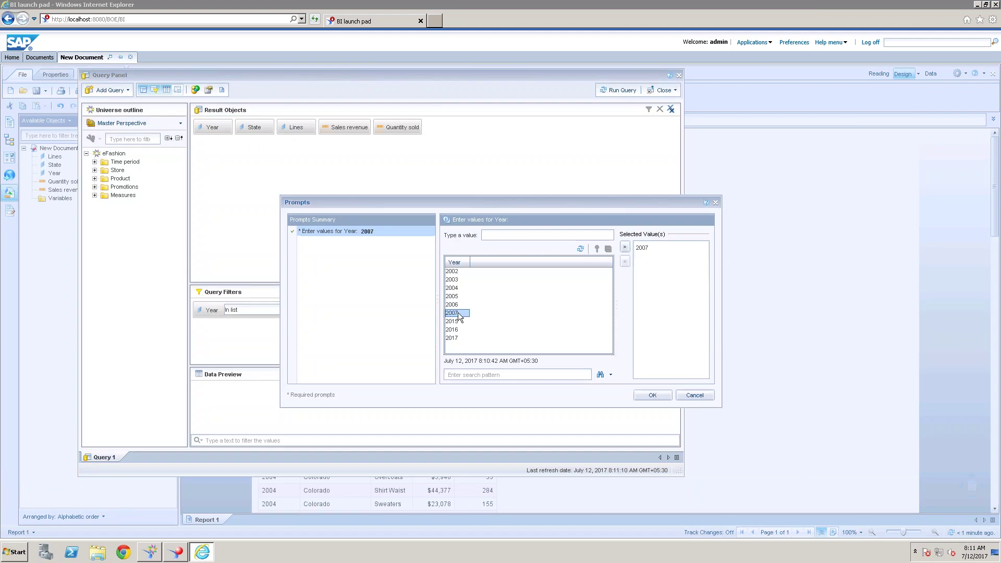
left_click(652, 395)
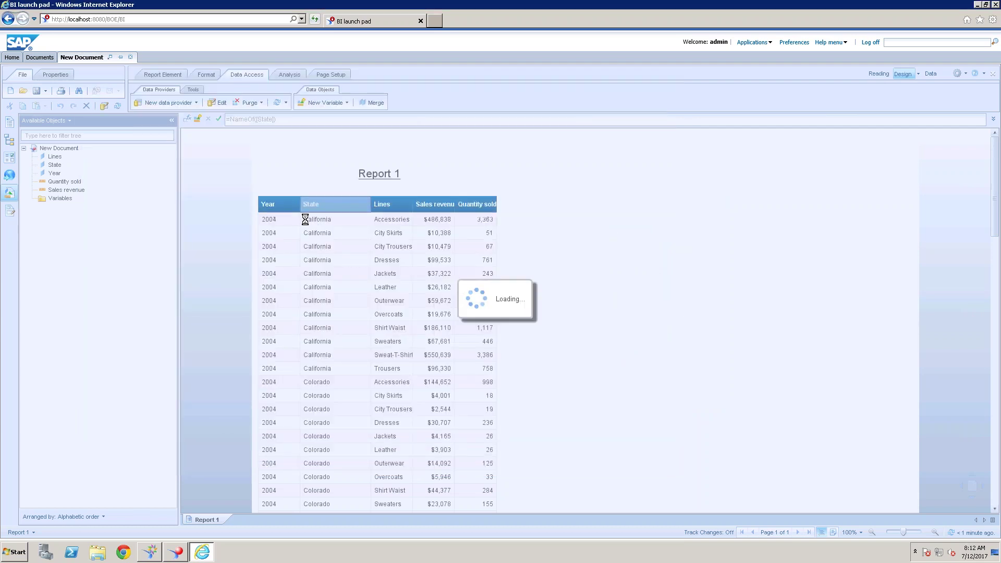
left_click(304, 219)
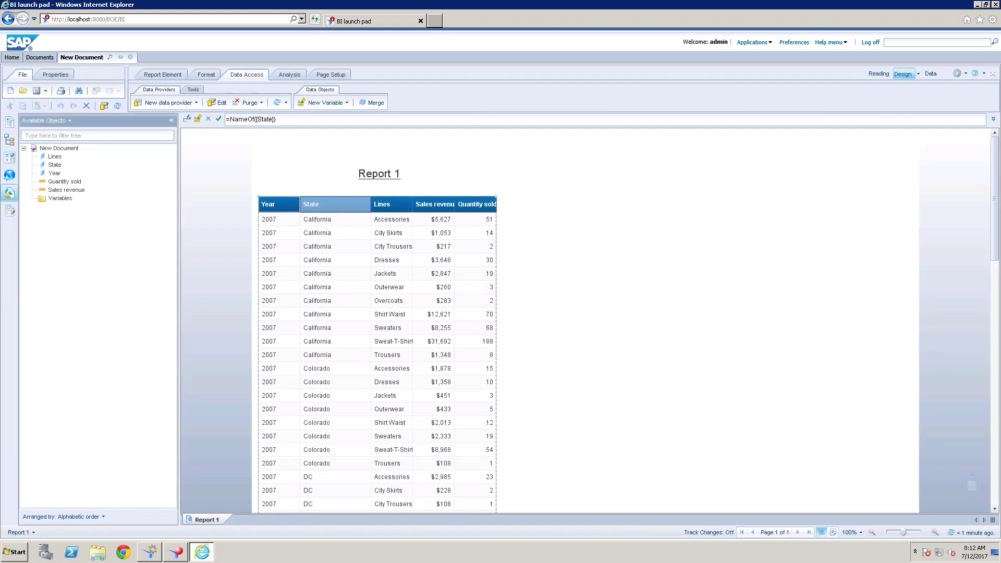
Step: Widen the Year, State, Lines, Sales revenue and Quantity sold columns of the report table
left_click(279, 204)
left_click_drag(299, 203, 327, 204)
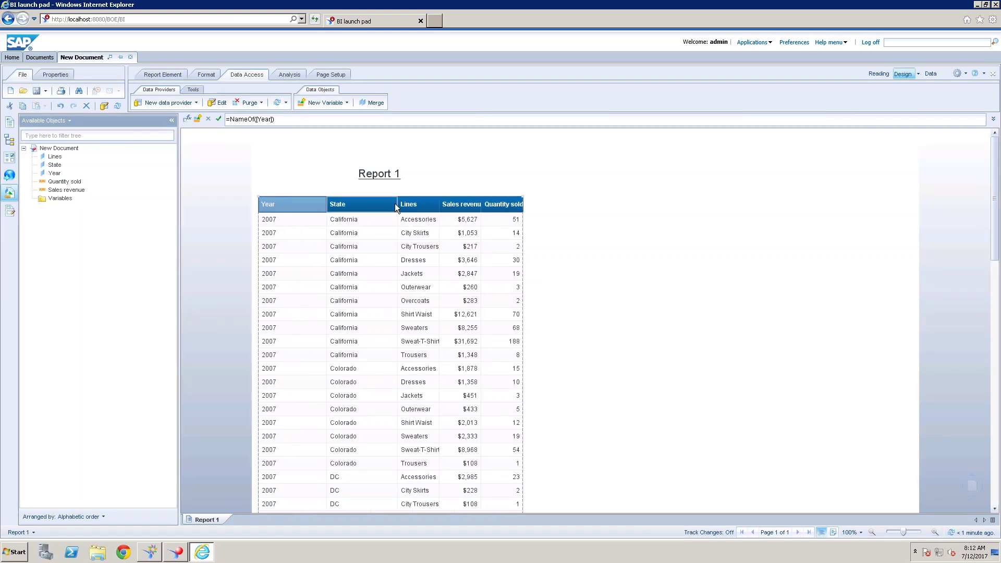
left_click(395, 203)
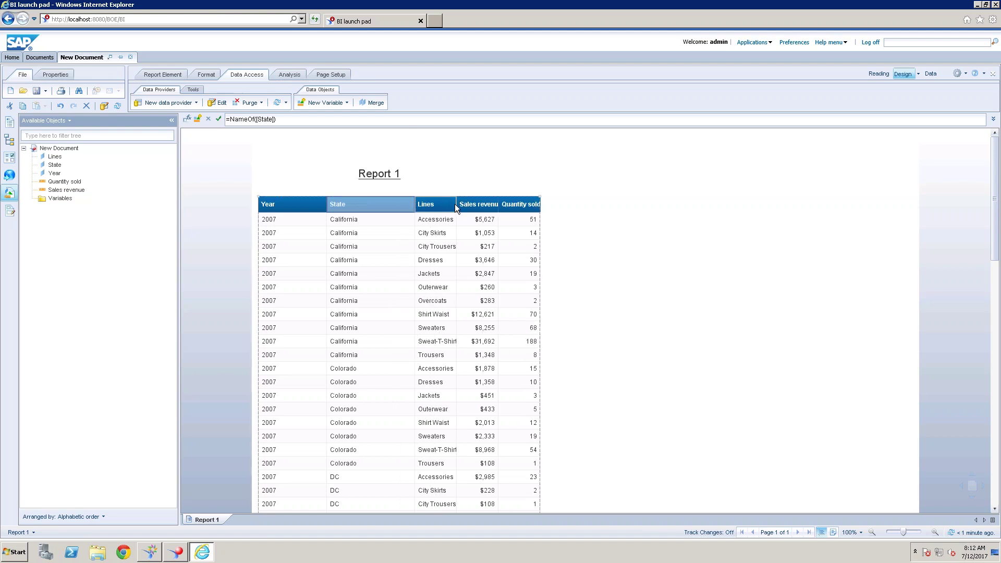
left_click(454, 205)
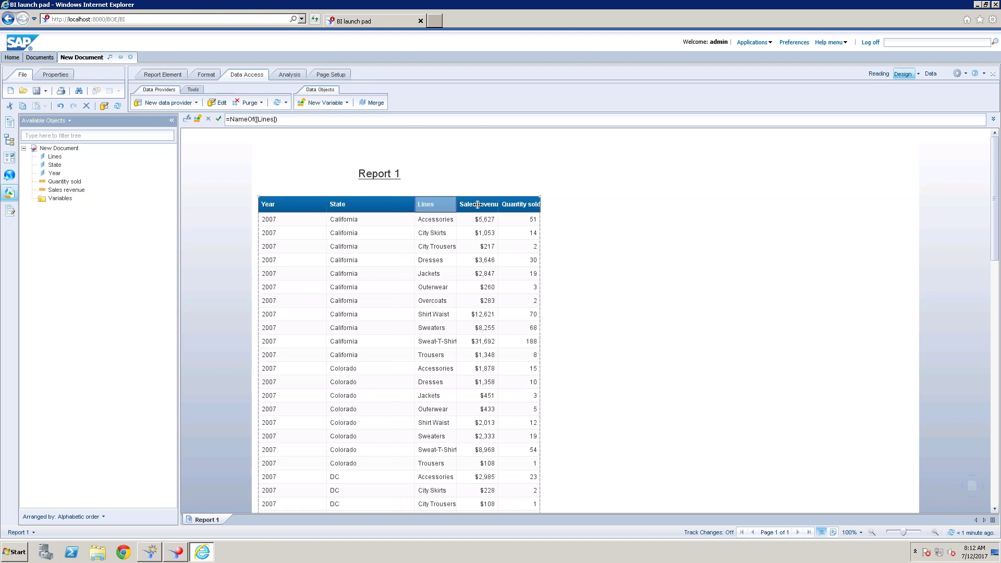
left_click(520, 203)
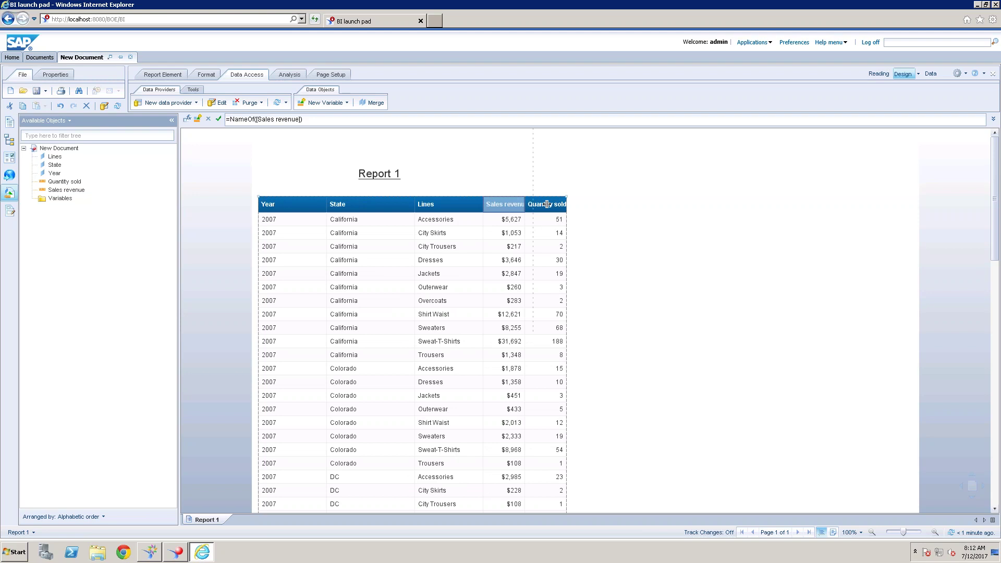
left_click(578, 204)
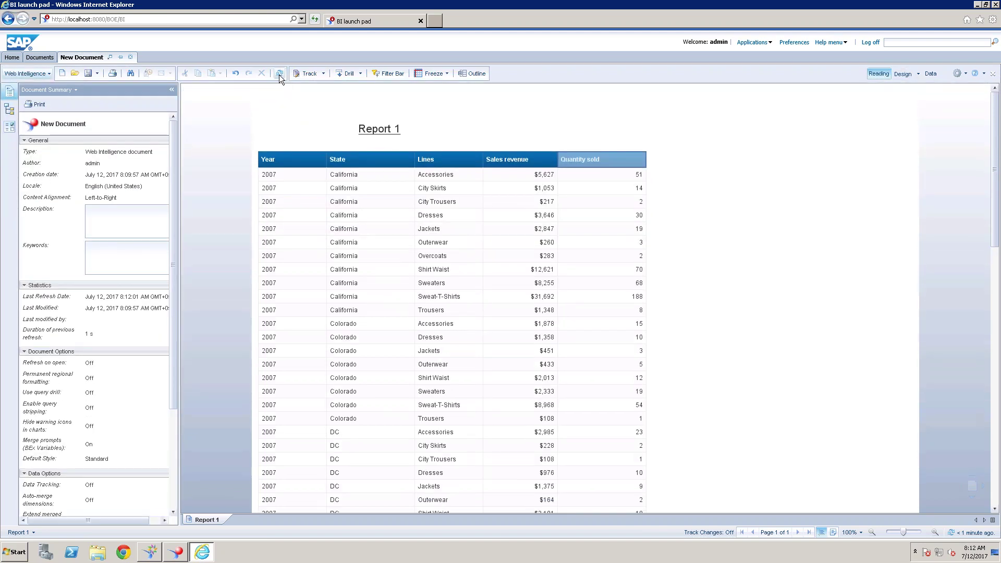
Step: Refresh the report, replacing 2007 with 2015 as the Year prompt value
left_click(279, 73)
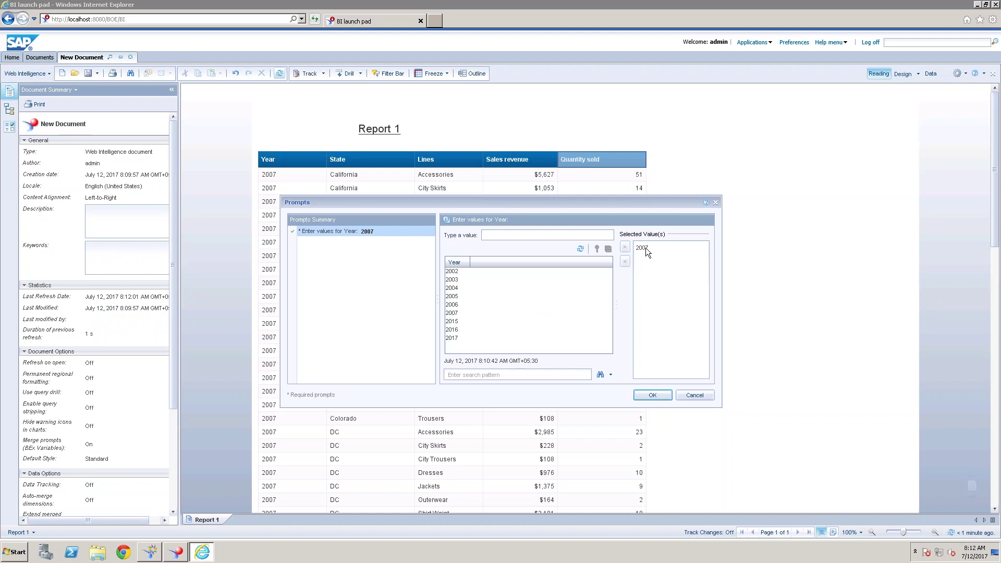
double_click(646, 249)
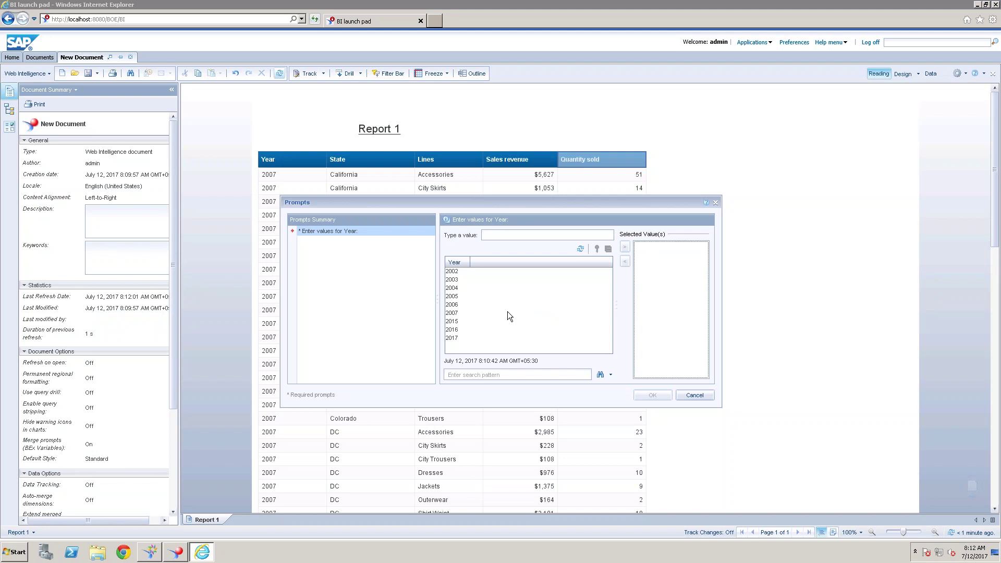
double_click(458, 322)
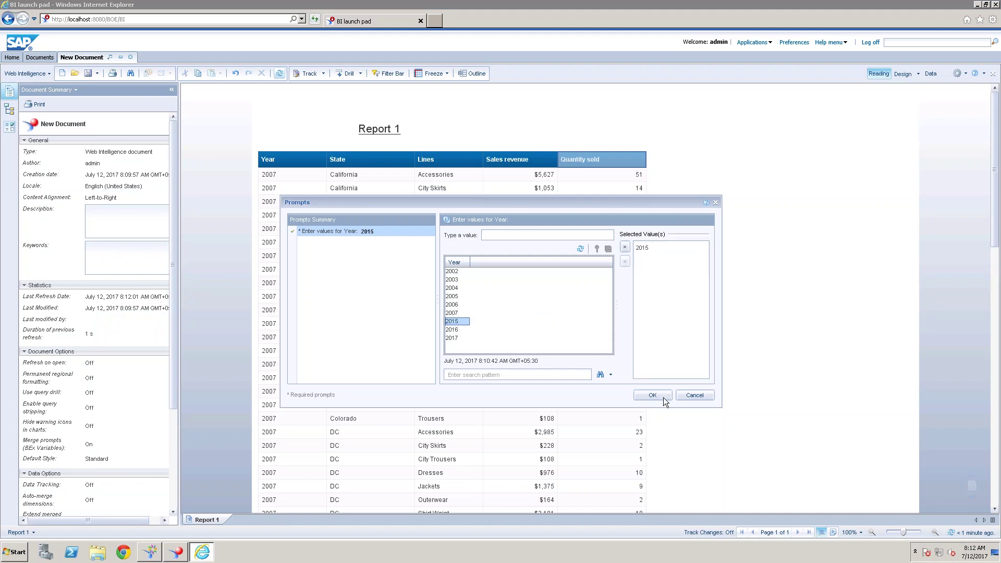
left_click(662, 396)
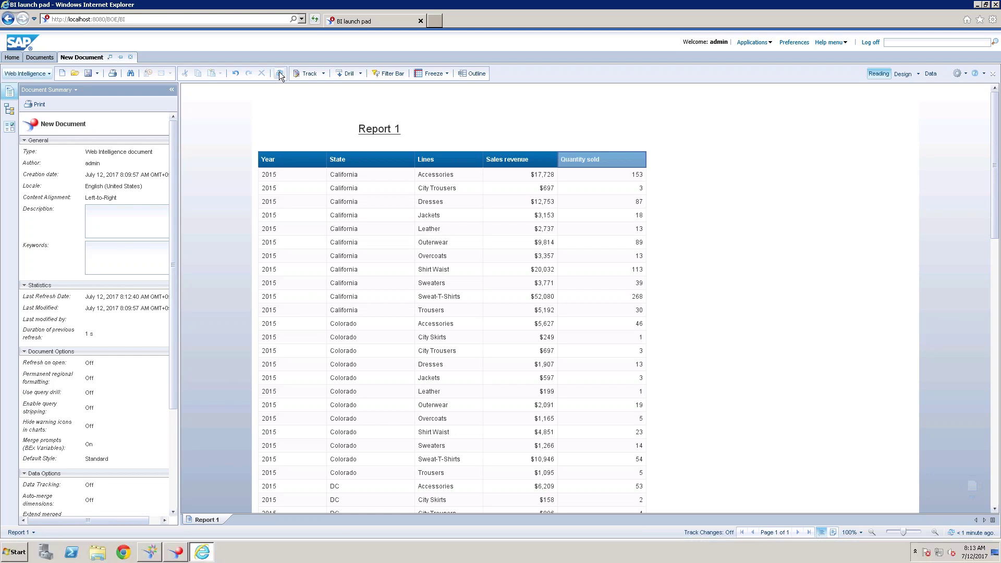
Step: Refresh the report with 2004 and 2016 instead of 2015 as Year prompt values, and check the data on both report pages
left_click(279, 73)
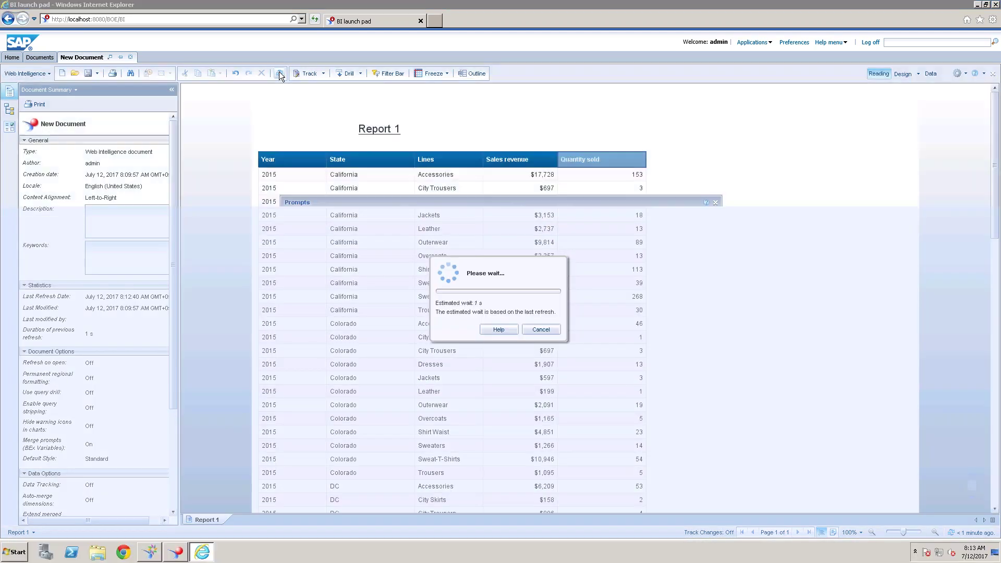
double_click(650, 249)
double_click(457, 288)
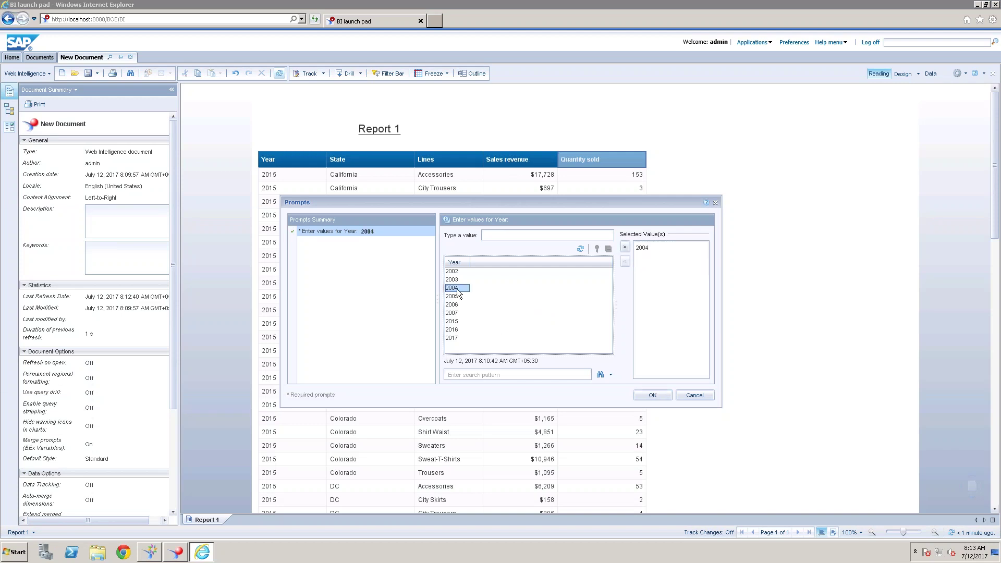
double_click(457, 331)
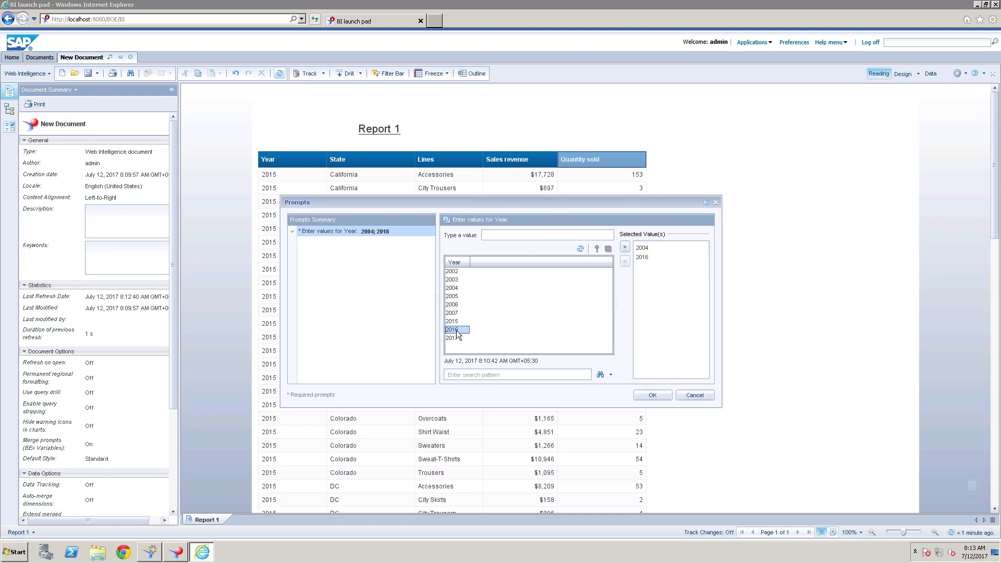
left_click(659, 396)
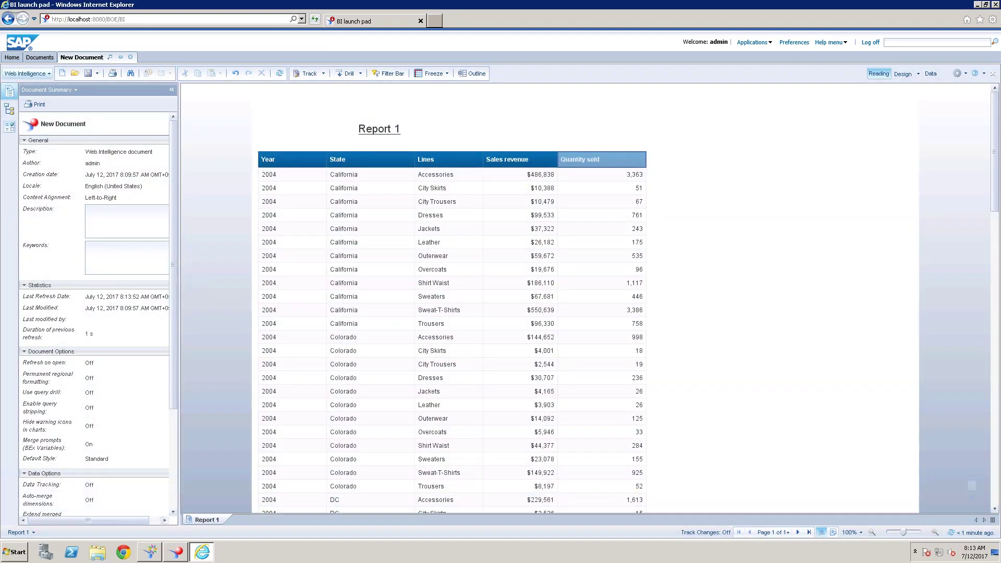
left_click(996, 444)
left_click(997, 444)
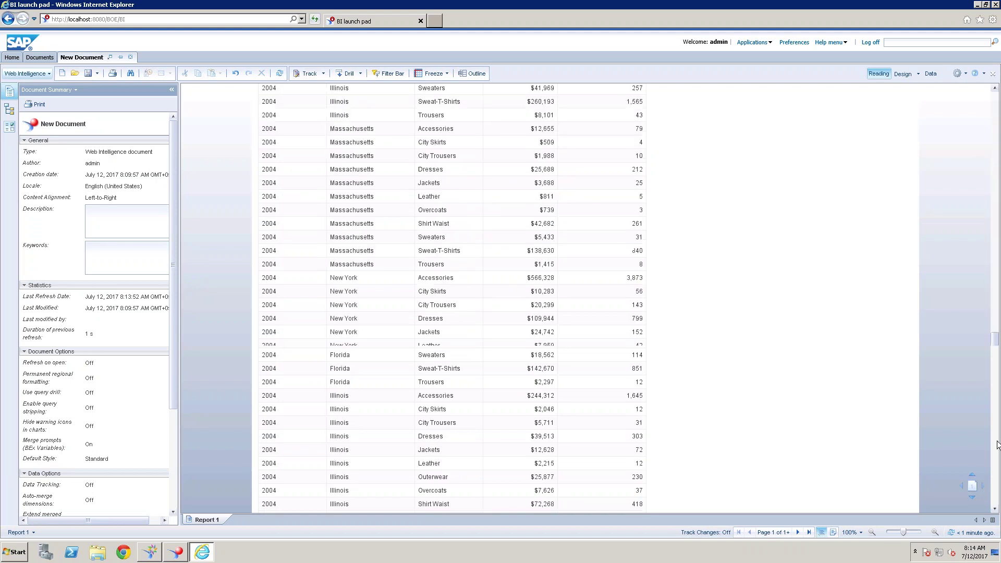
left_click(799, 532)
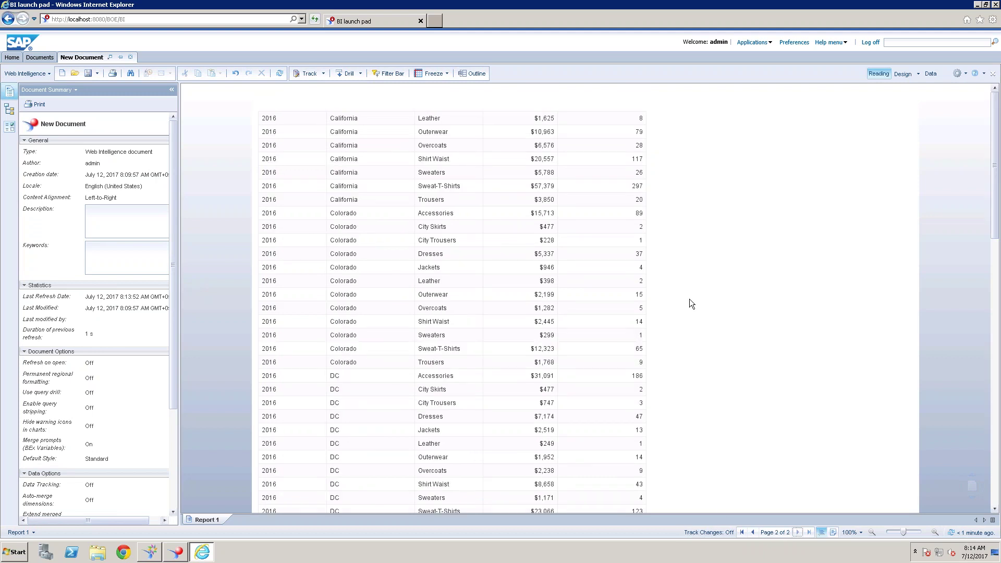
left_click(752, 532)
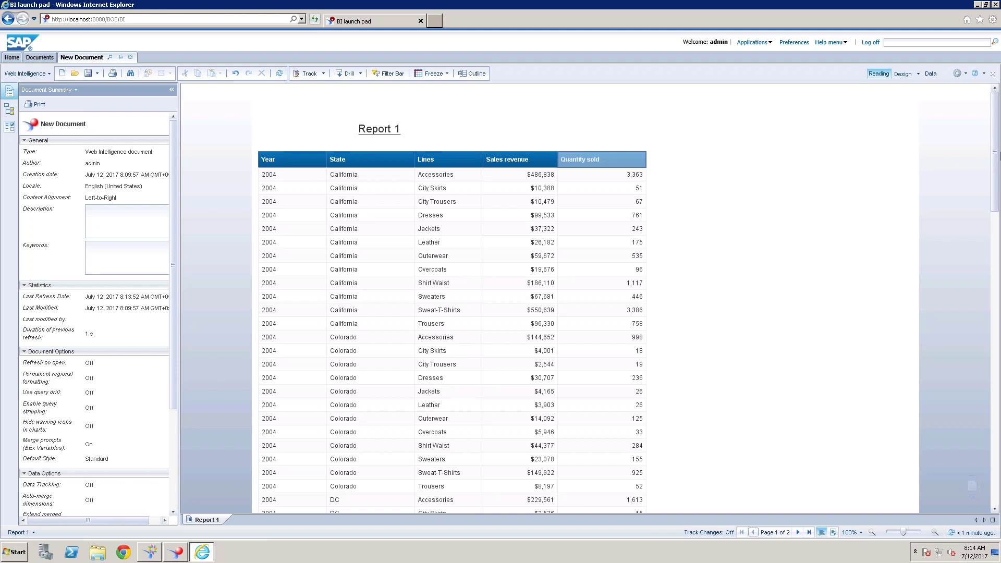
Step: Edit the report's query in Design mode and add the Store class's State object as a prompted In list filter
left_click(903, 76)
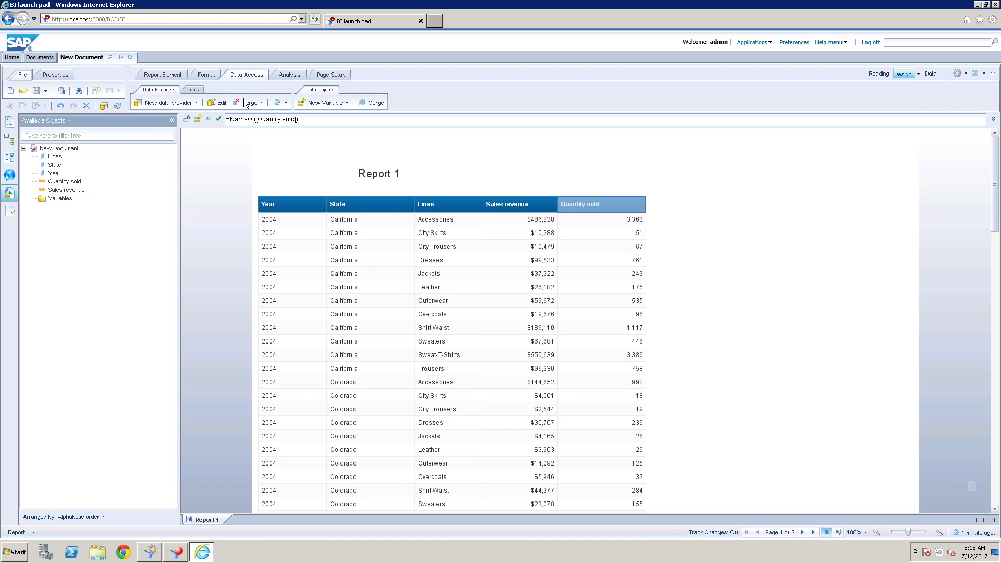
left_click(218, 103)
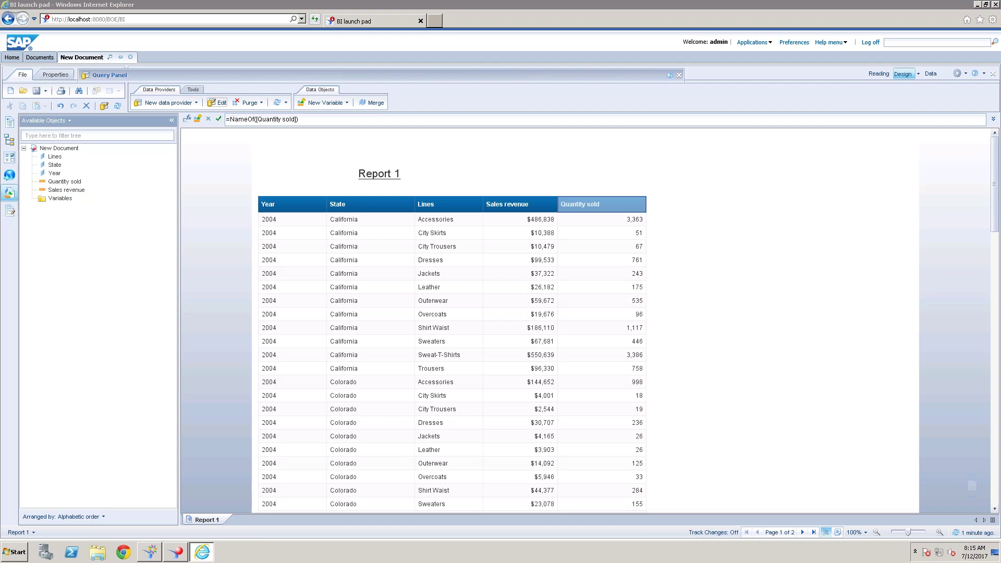
left_click(95, 170)
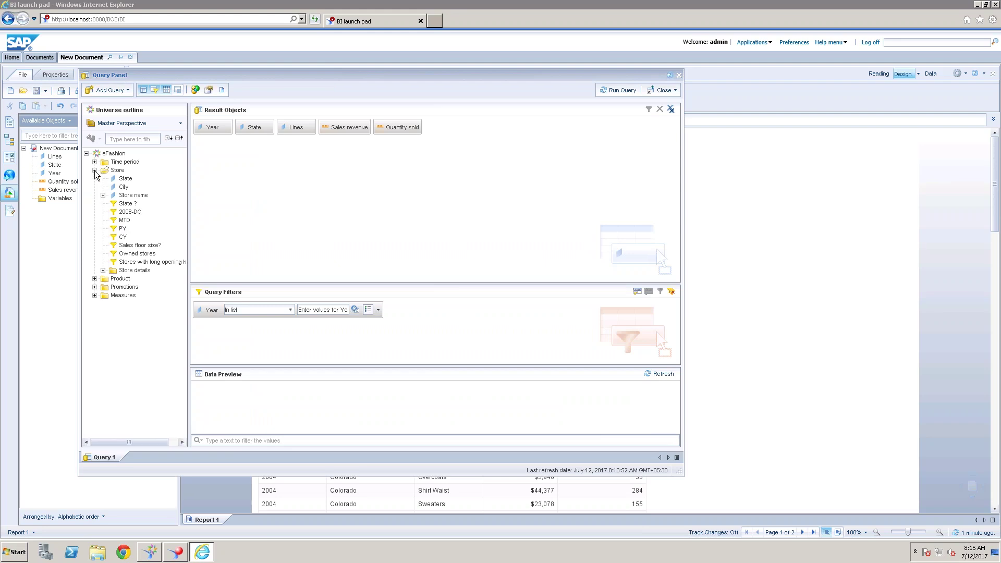
left_click(126, 178)
left_click_drag(236, 323, 207, 339)
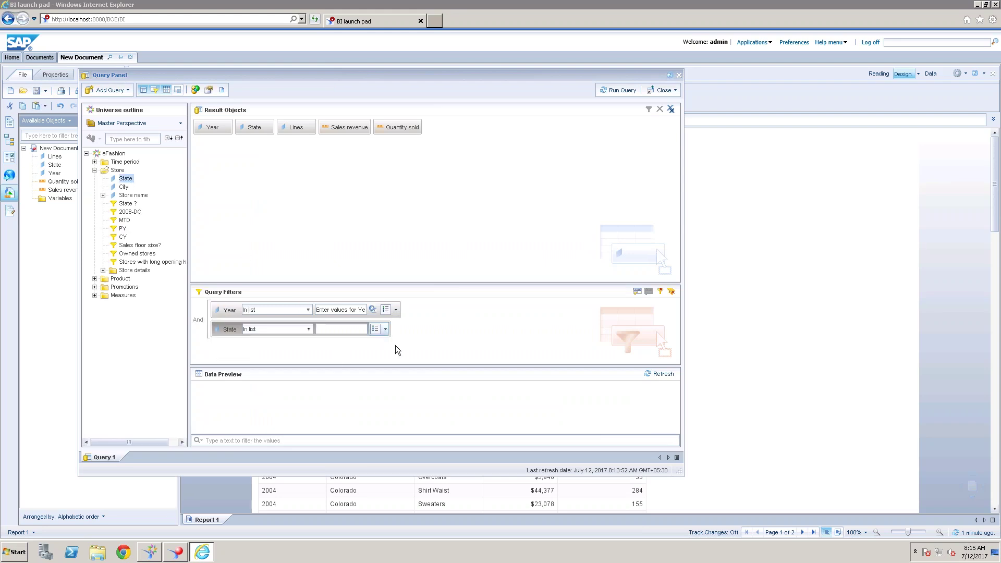
left_click(387, 330)
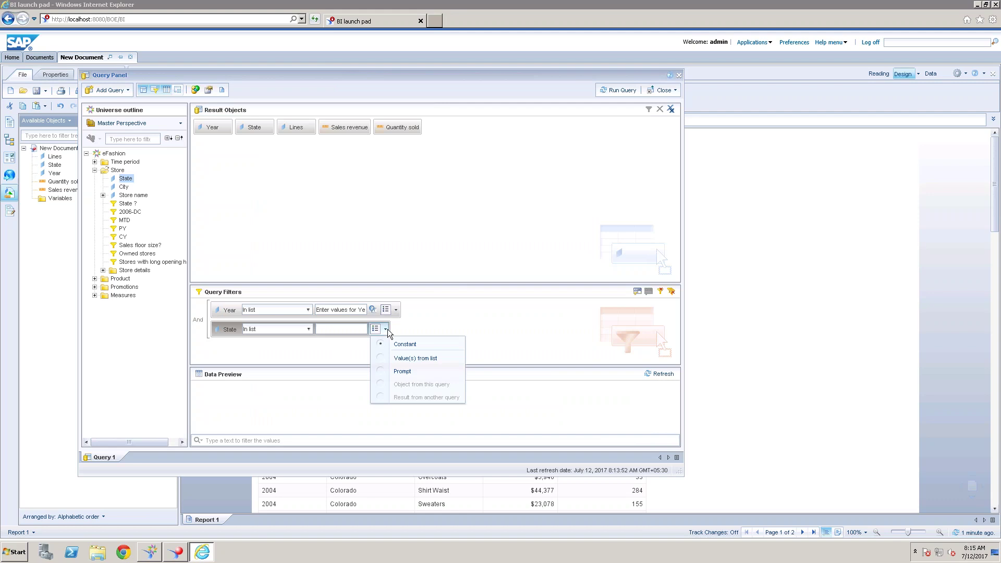
left_click(405, 372)
Step: Add the Product class's Lines object as a query filter and make it a prompt
left_click(95, 279)
left_click(125, 287)
left_click_drag(126, 287, 239, 356)
left_click(386, 349)
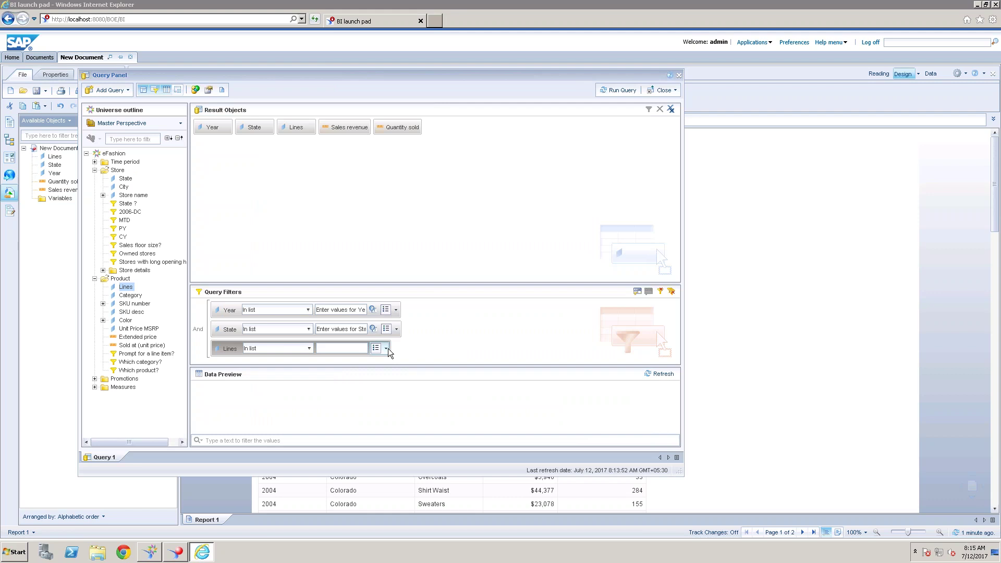
left_click(409, 398)
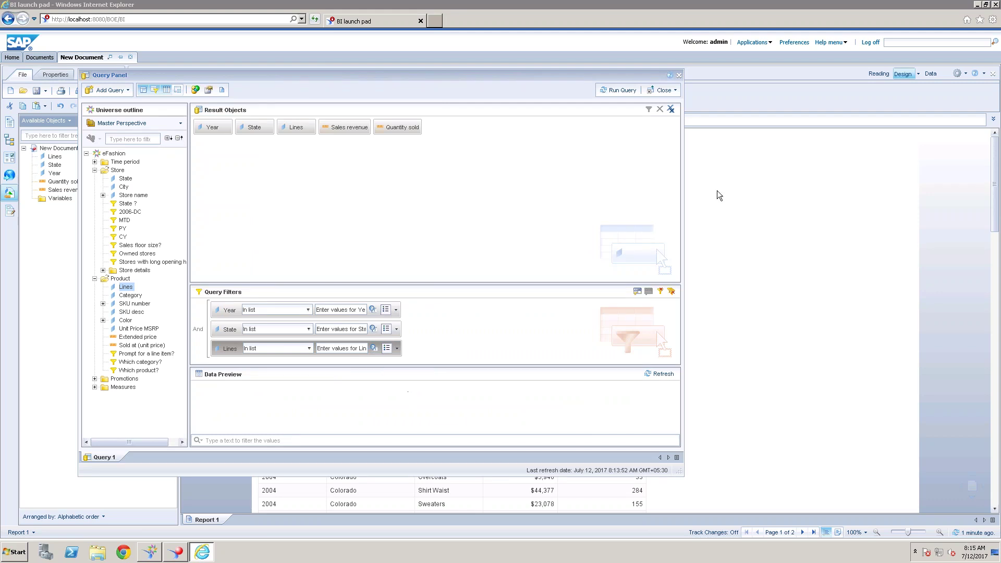
Step: Run the query, remove 2004 from the Year prompt values, and choose New York for the State prompt
left_click(616, 91)
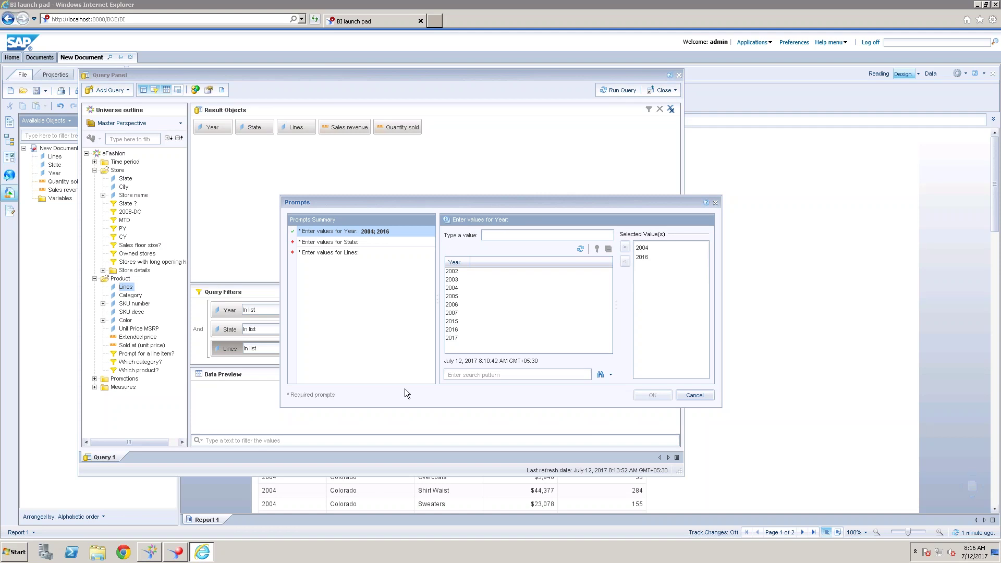
double_click(641, 248)
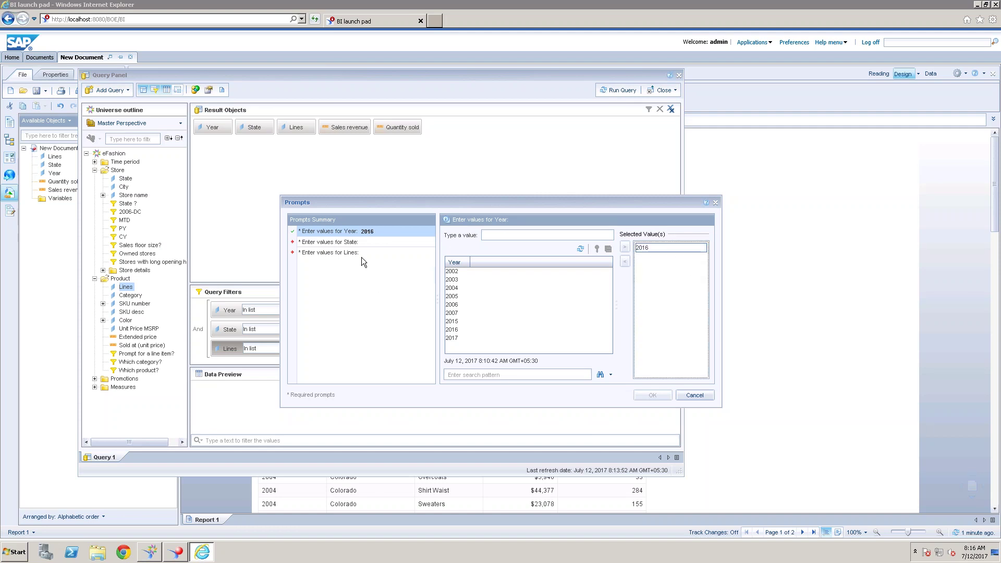
left_click(351, 243)
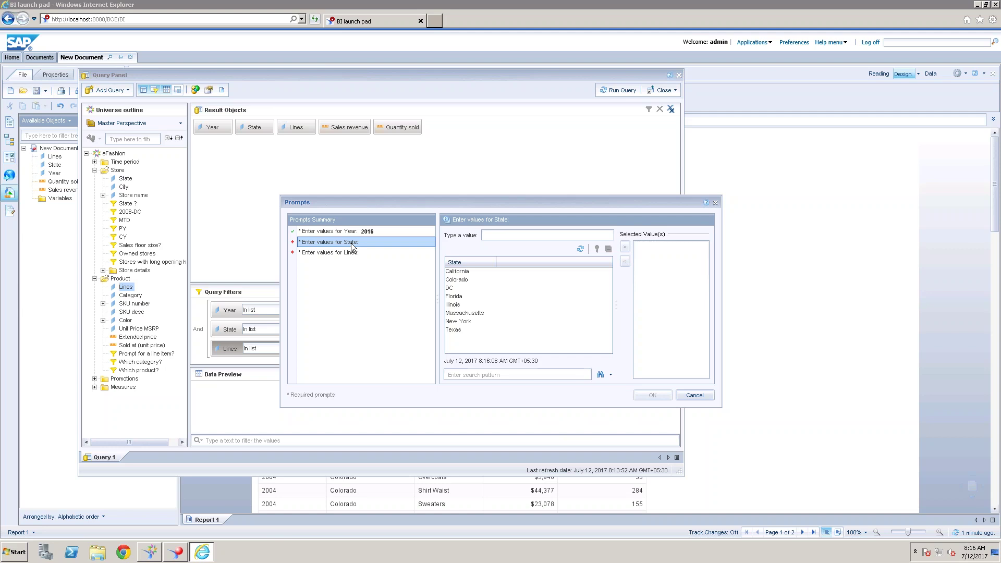
double_click(463, 323)
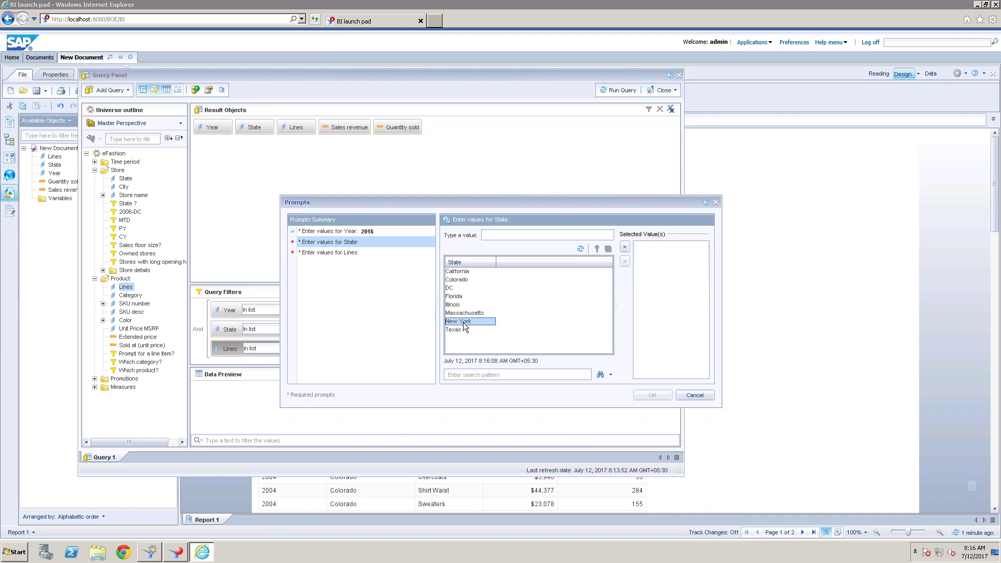
Step: Choose City Skirts, Accessories, City Trousers and Dresses for the Lines prompt, and submit the prompts to refresh the report
left_click(349, 253)
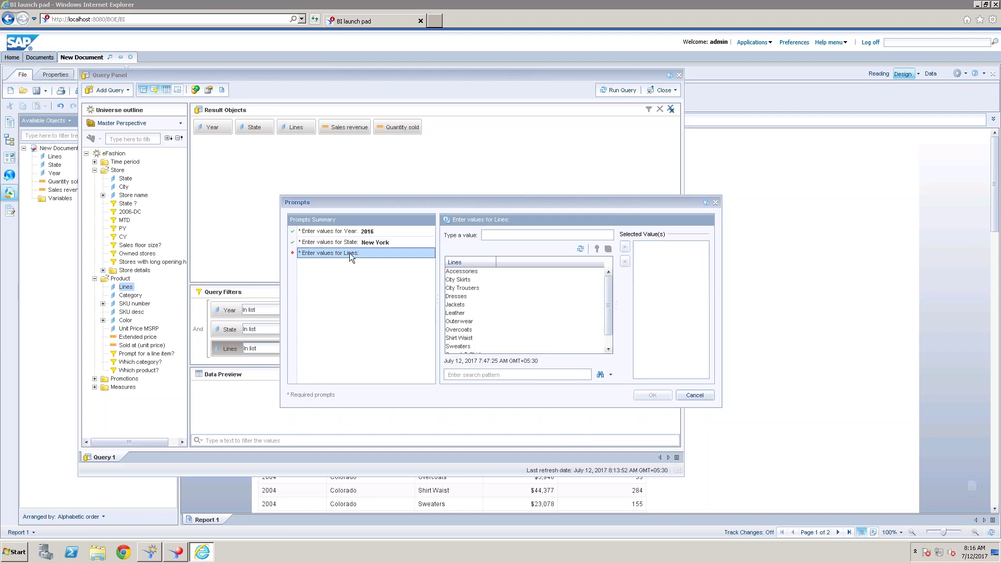
double_click(451, 280)
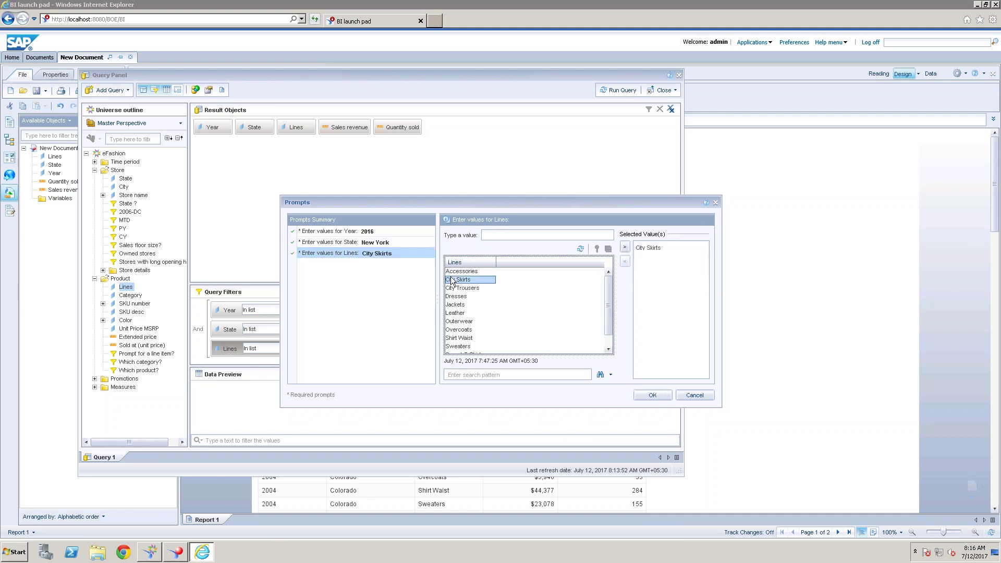
double_click(455, 271)
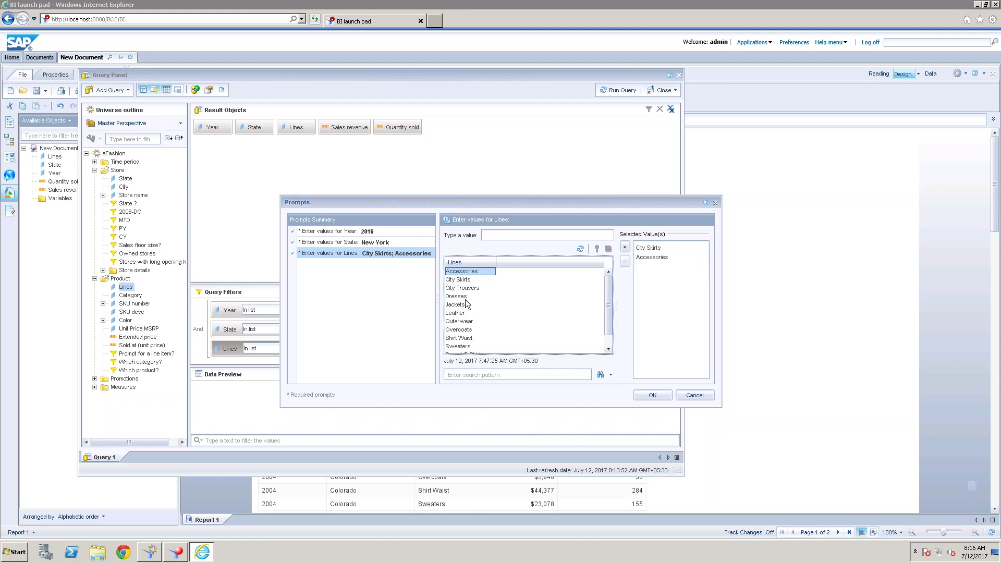
double_click(468, 288)
double_click(463, 296)
left_click(459, 307)
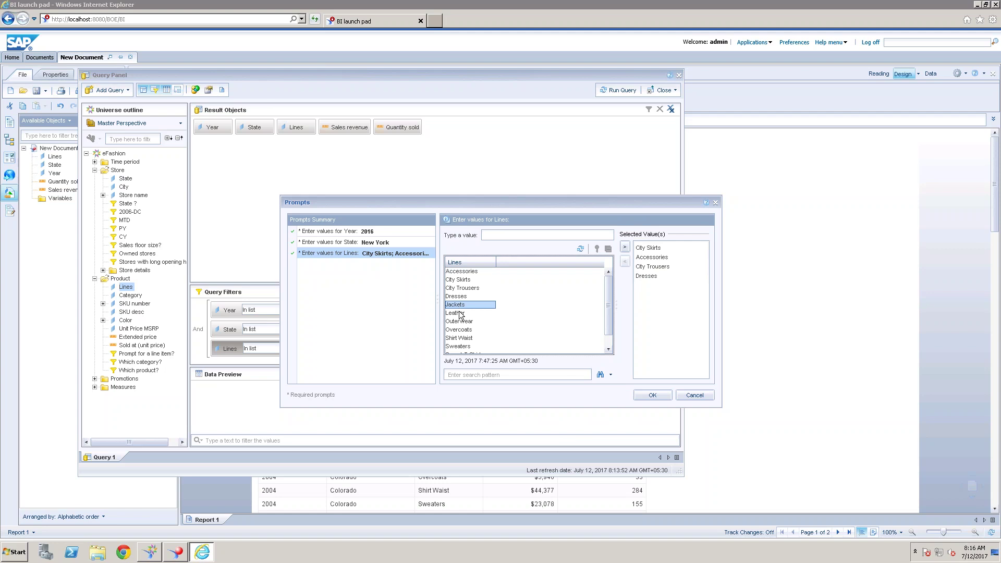
left_click(654, 392)
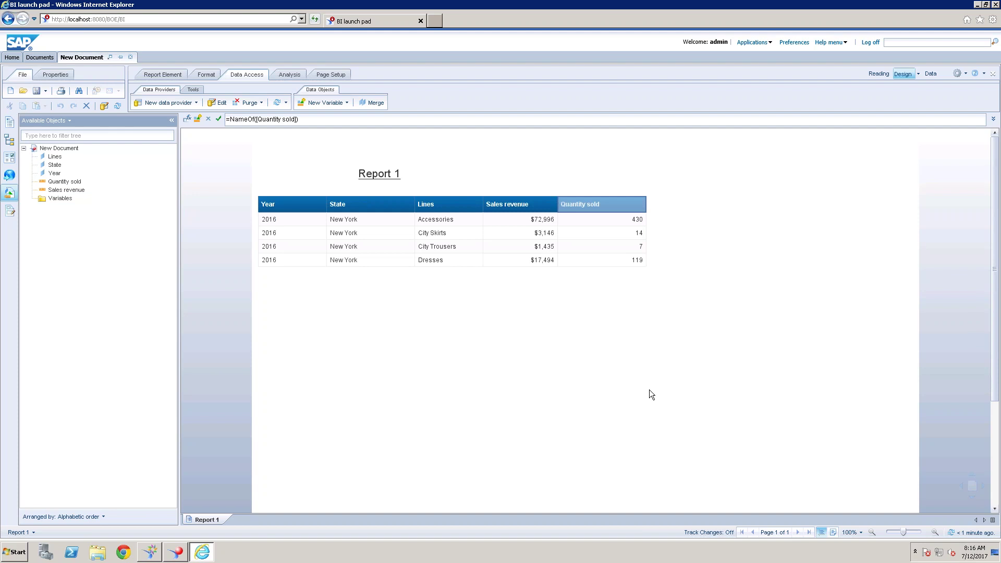
Step: Refresh the report to review the stored values of the State and Lines prompts, and cancel without submitting
left_click(277, 105)
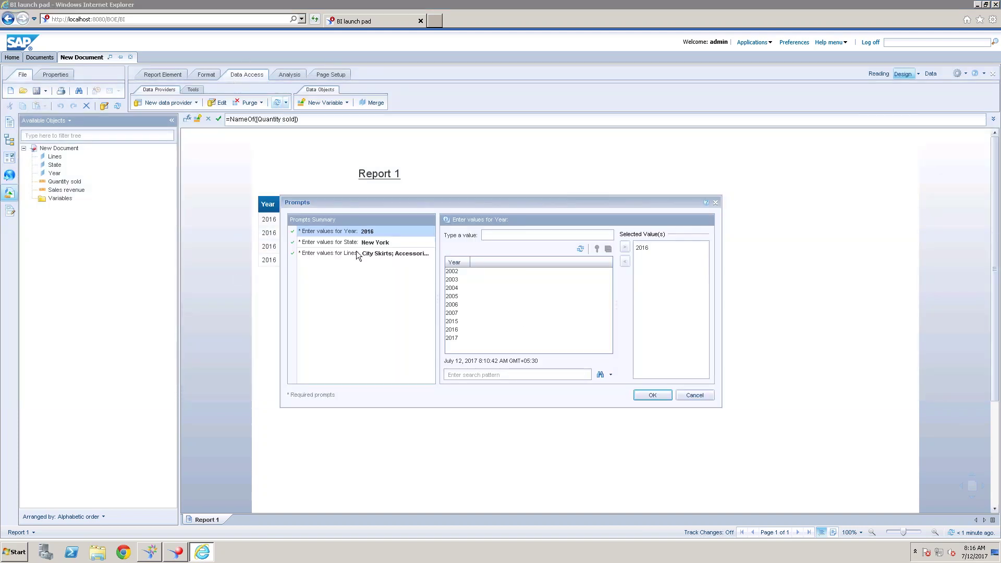
left_click(369, 245)
left_click(375, 254)
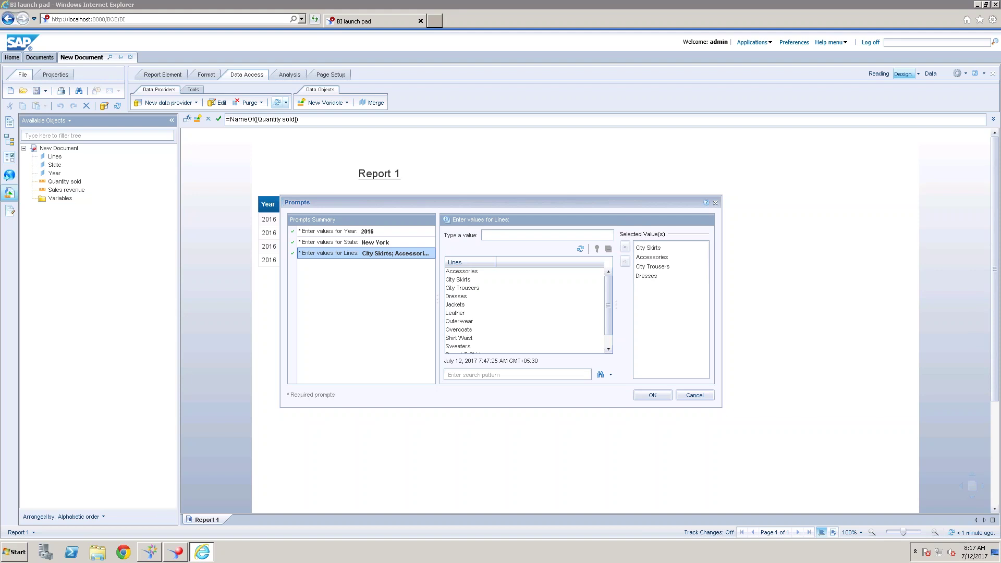
left_click(695, 395)
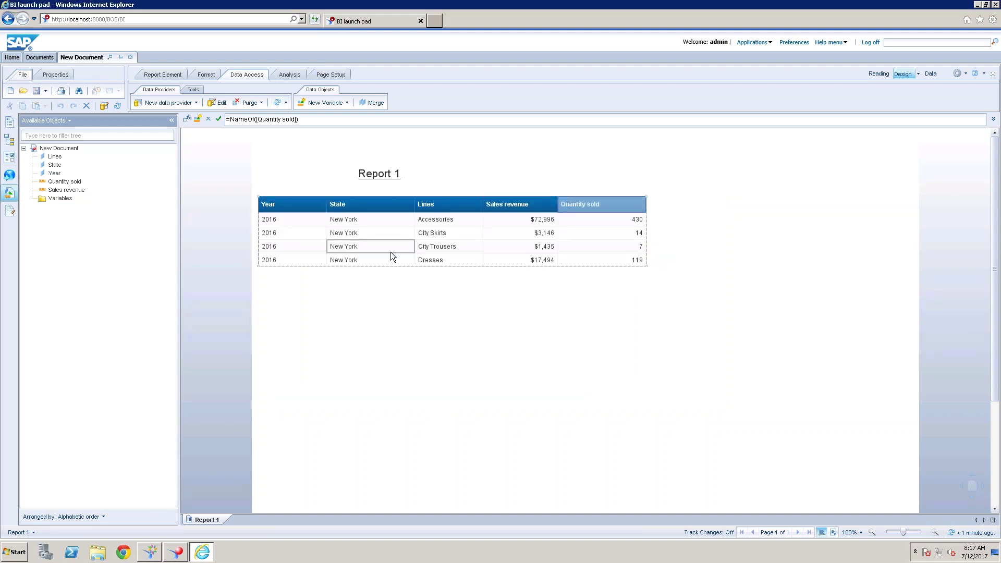
Step: Try to refresh the report with New York replaced by the manually entered value "caalifornia" in the State prompt
left_click(278, 103)
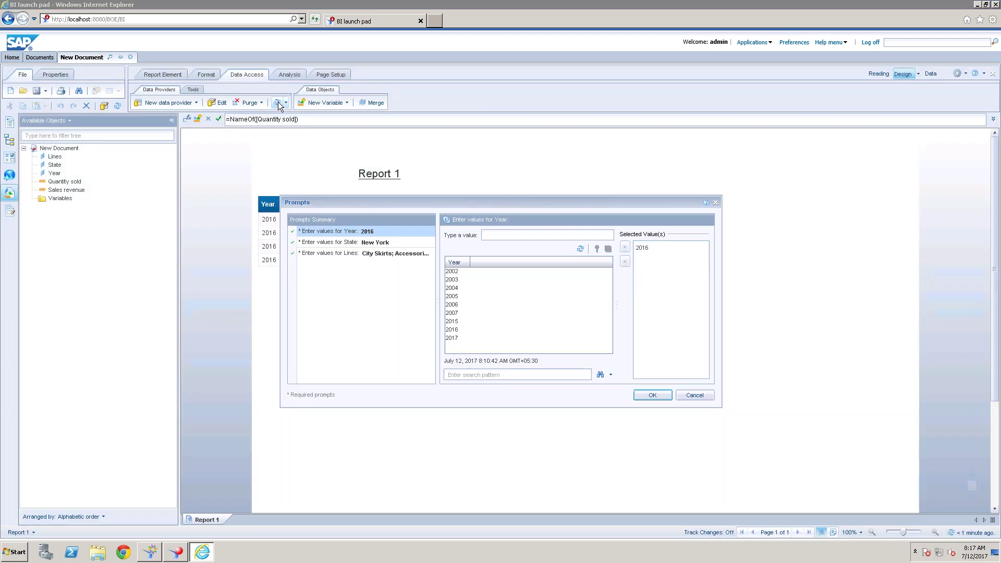
left_click(386, 243)
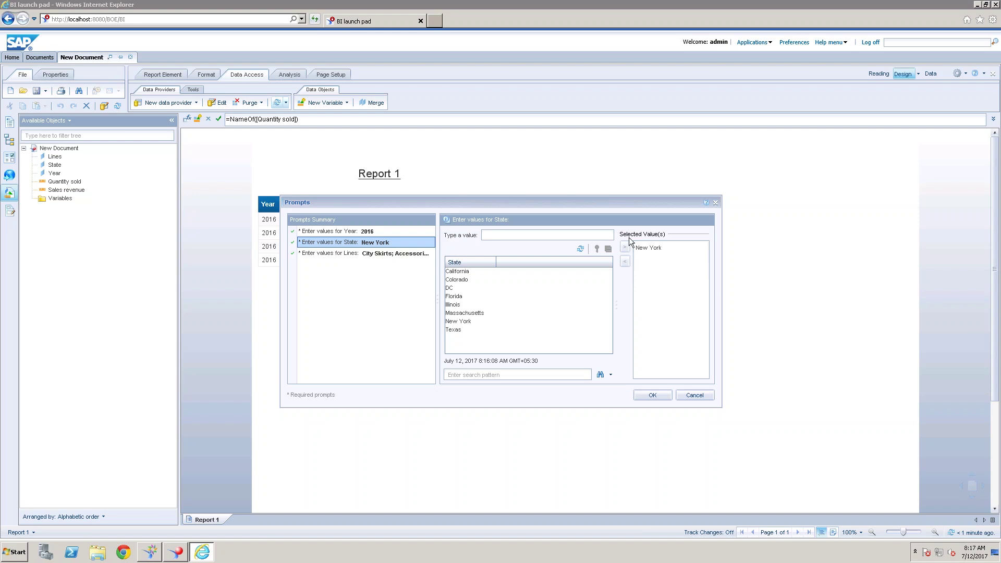
left_click(651, 247)
left_click(625, 260)
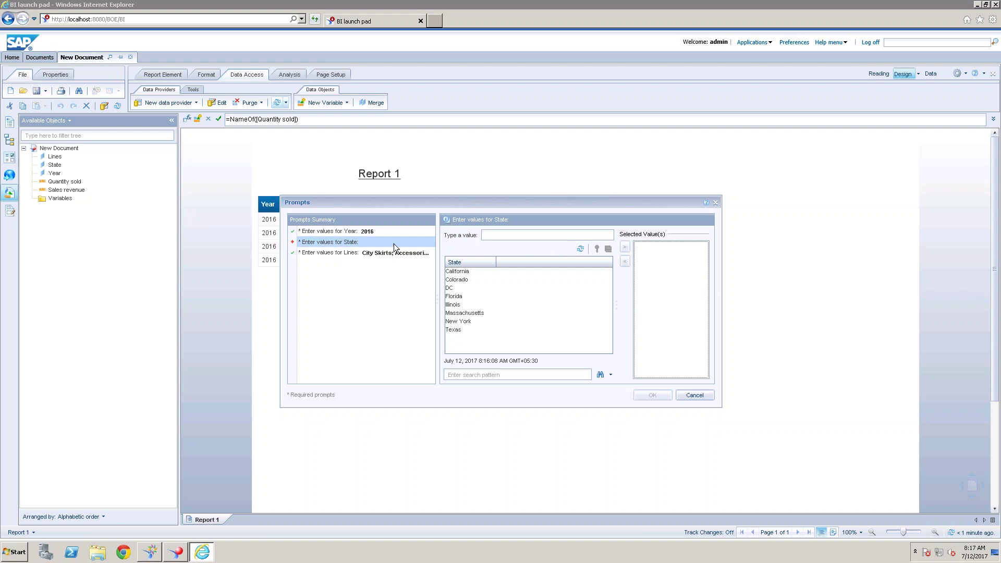
left_click(500, 237)
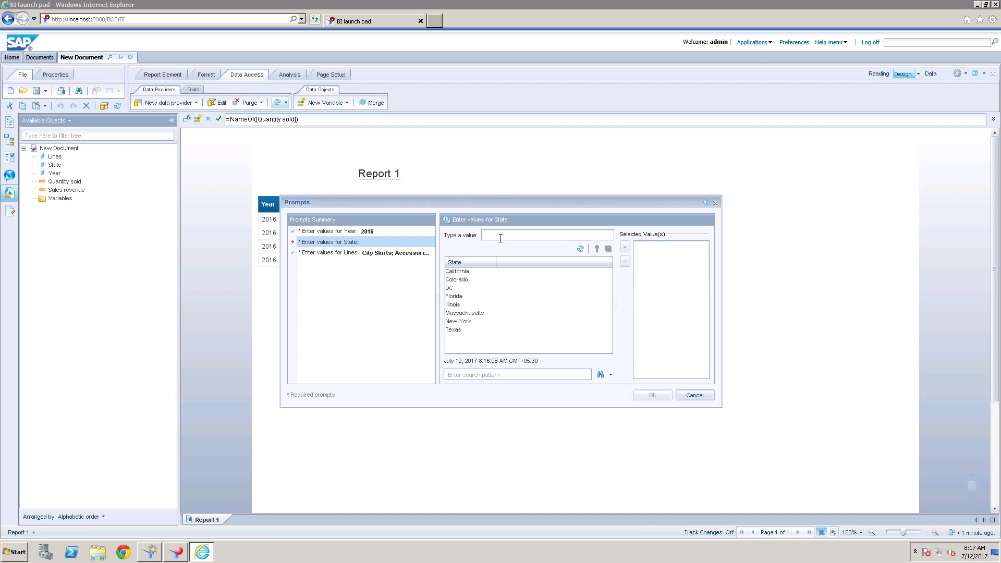
type("caalifornia")
left_click(625, 248)
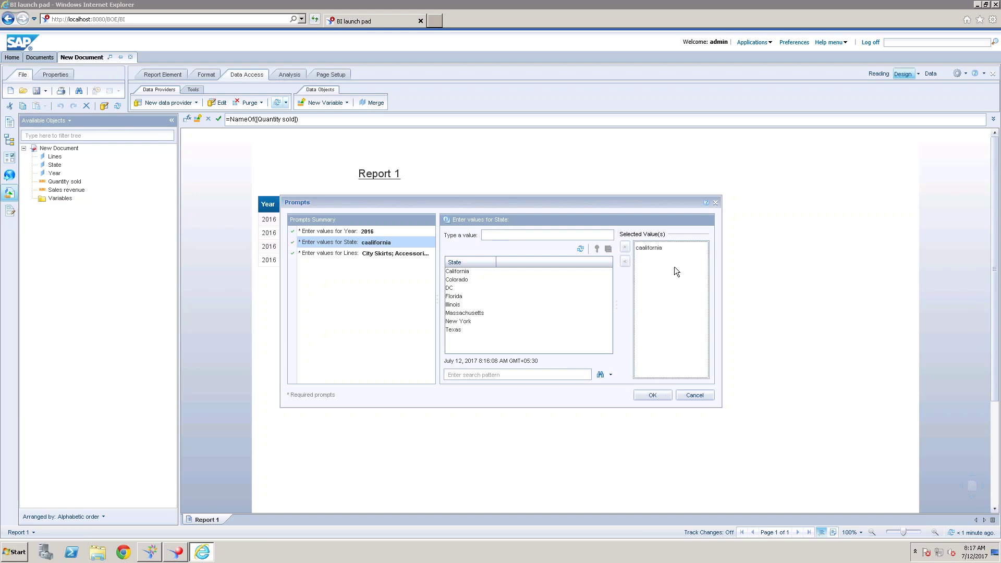
left_click(652, 395)
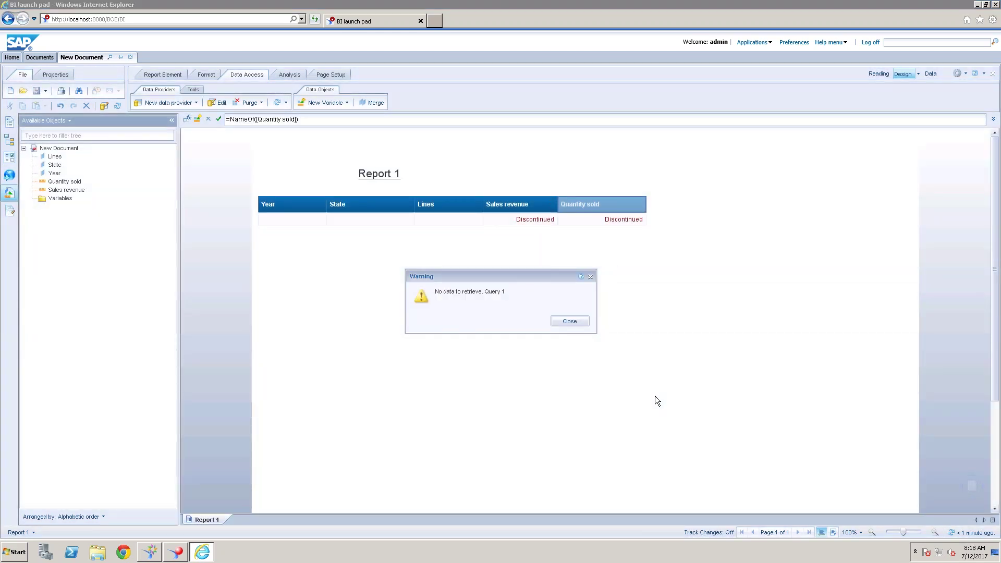
left_click(570, 321)
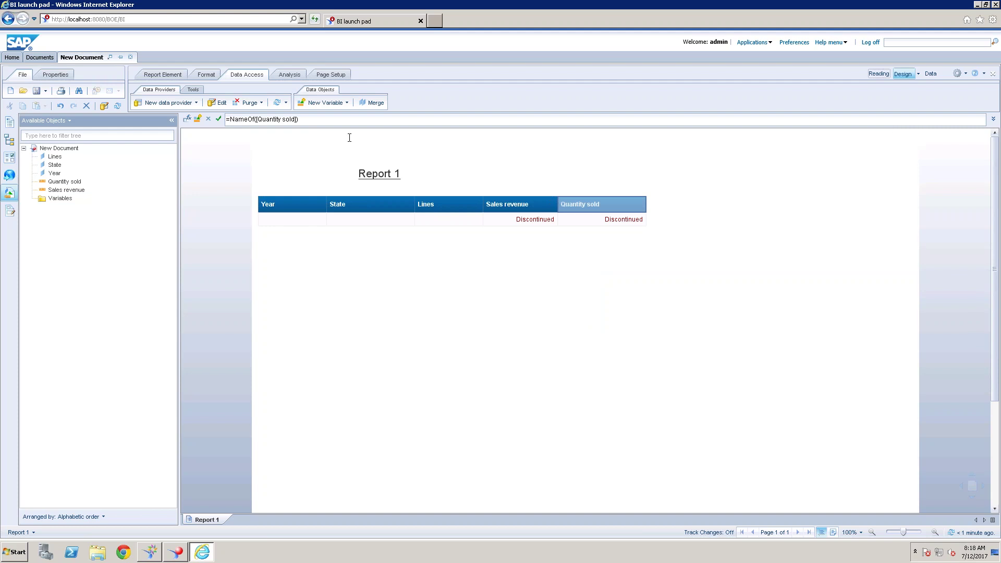
left_click(279, 105)
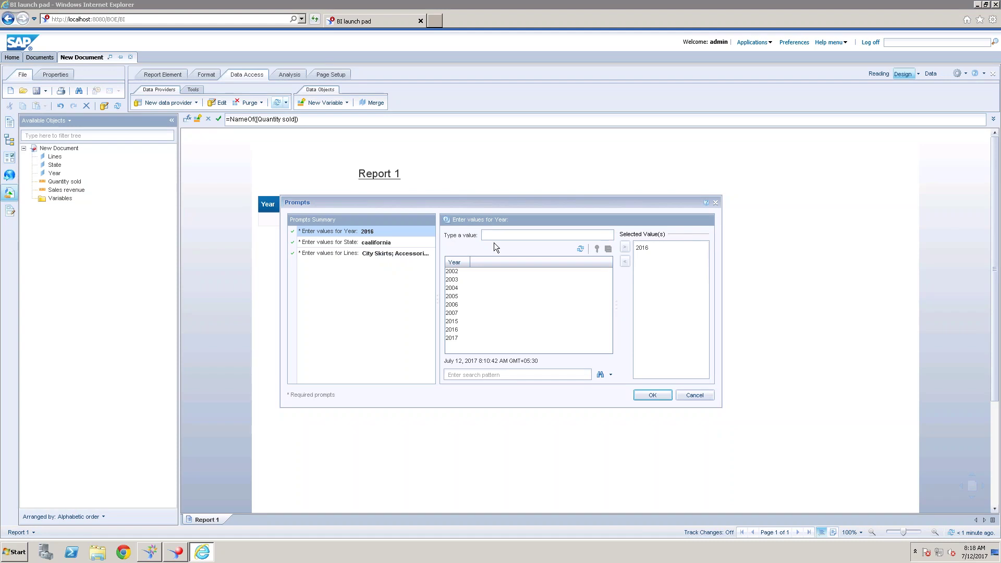
left_click(456, 265)
left_click(700, 395)
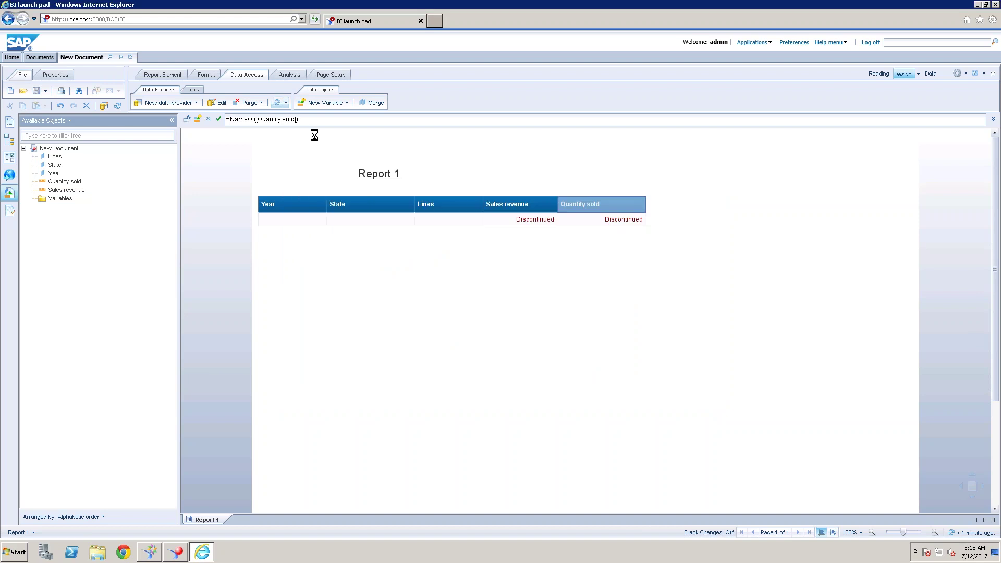
Step: Edit the query's State prompt to stop keeping the last values selected and allow selecting only from the list
left_click(217, 102)
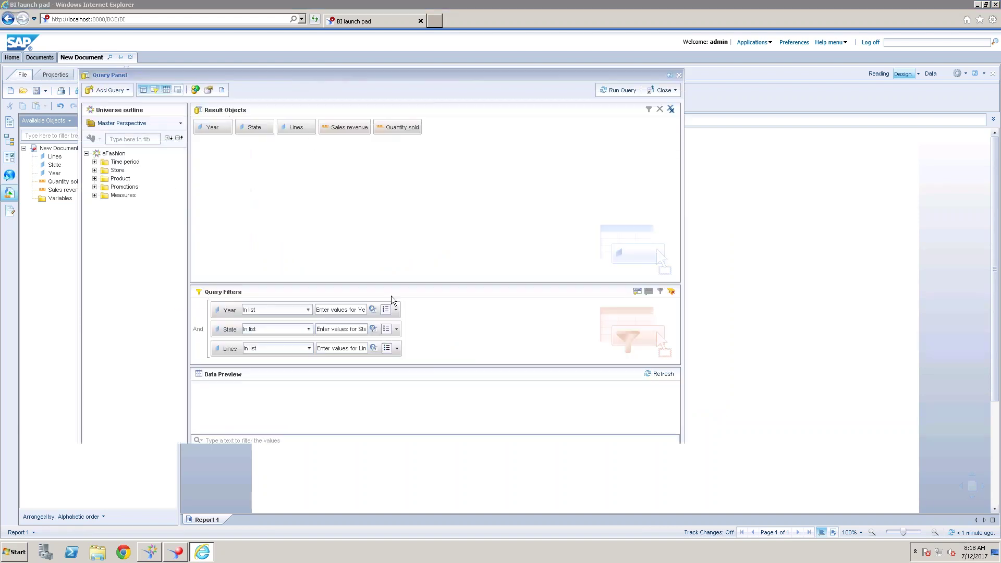
left_click(374, 330)
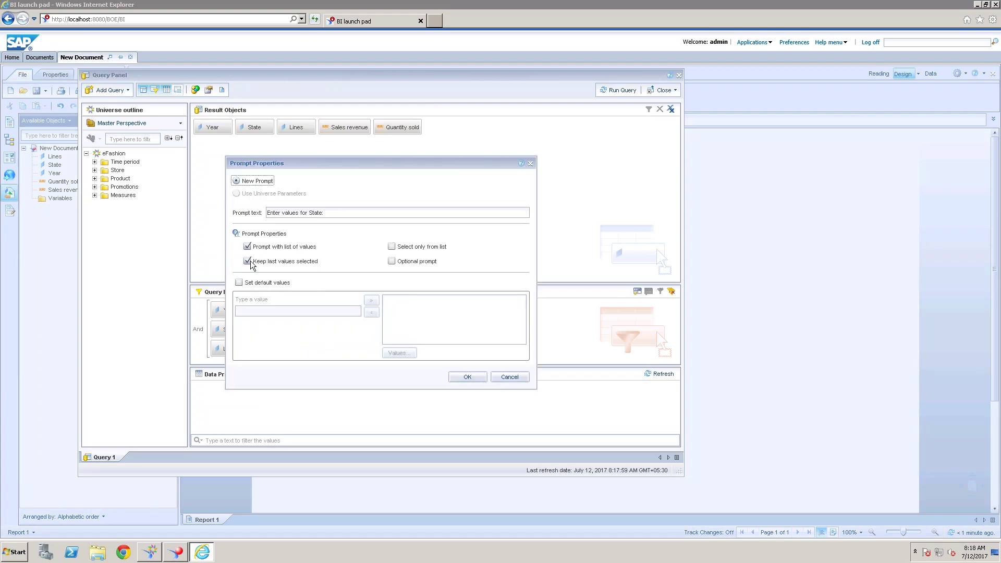
left_click(247, 262)
left_click(391, 247)
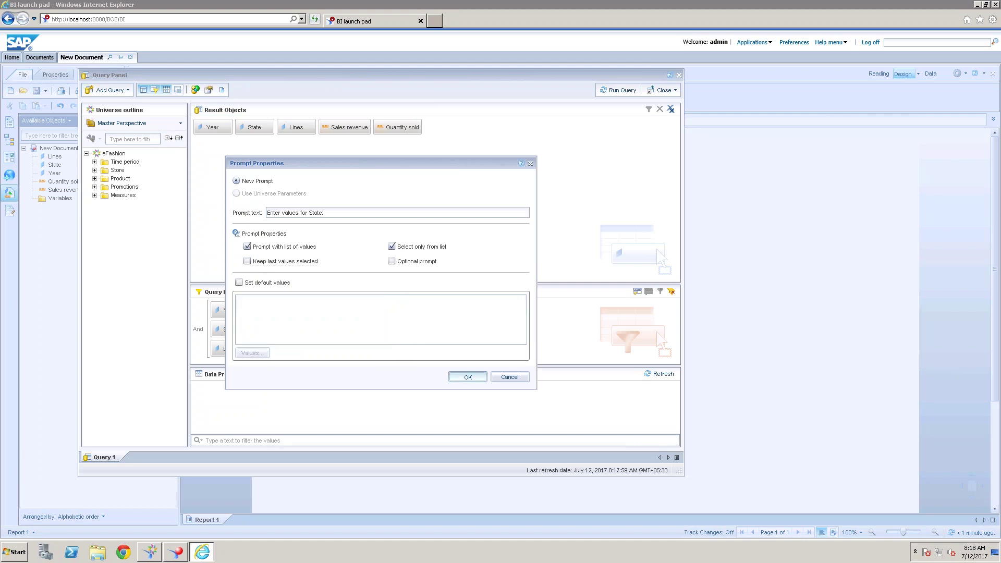
left_click(467, 376)
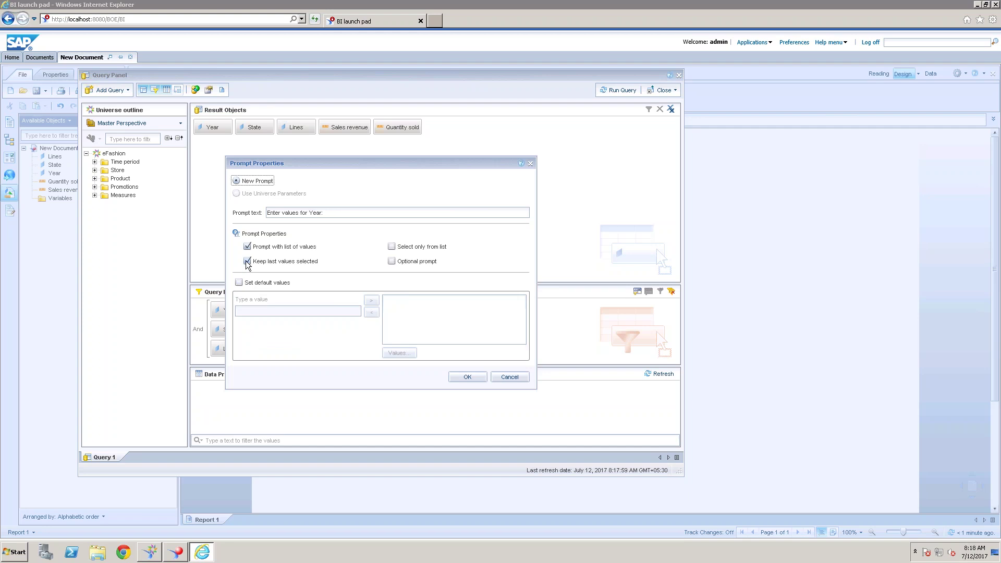
Step: Turn off Keep last values selected for the Year and Lines prompts
left_click(247, 261)
left_click(468, 377)
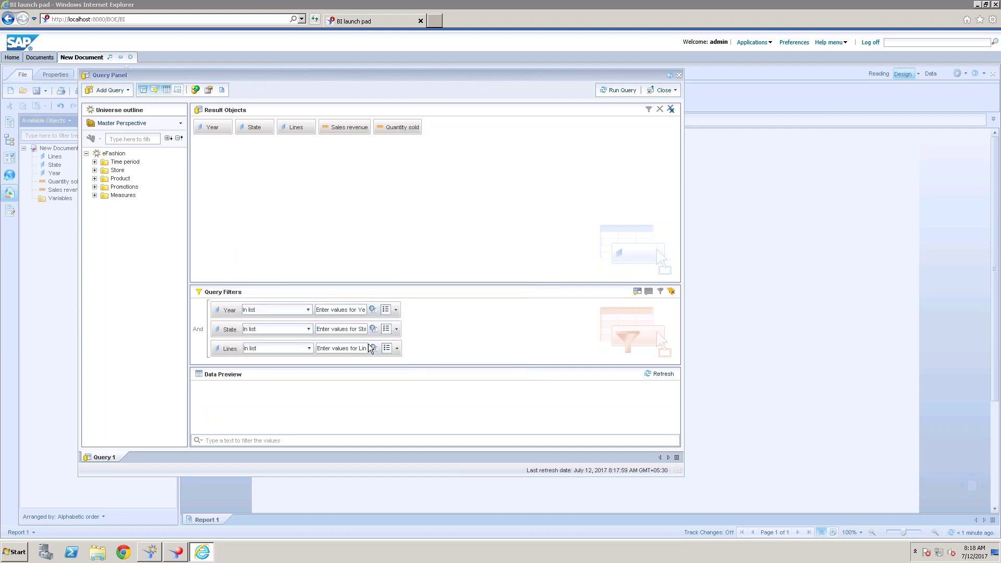
left_click(373, 348)
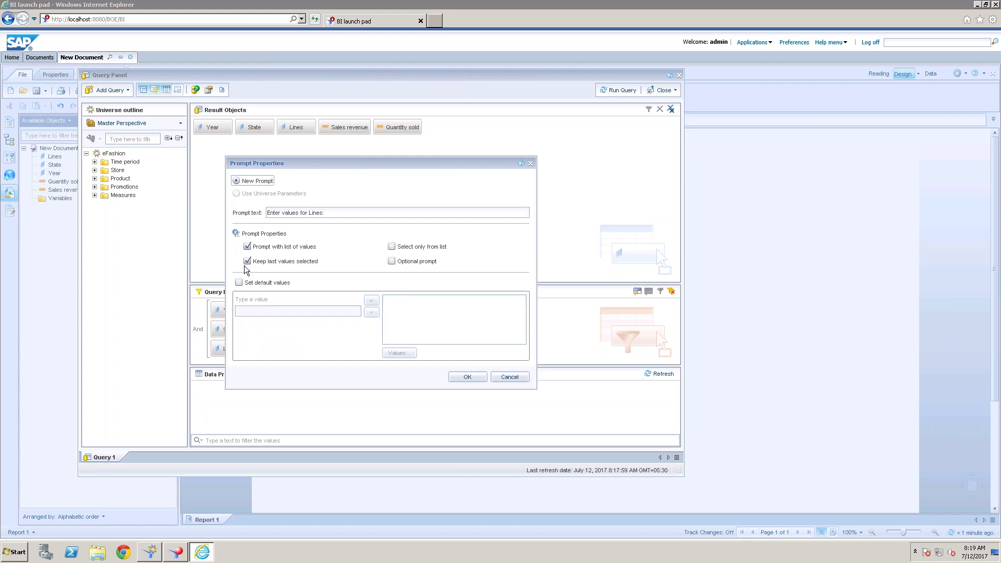
left_click(247, 261)
left_click(477, 379)
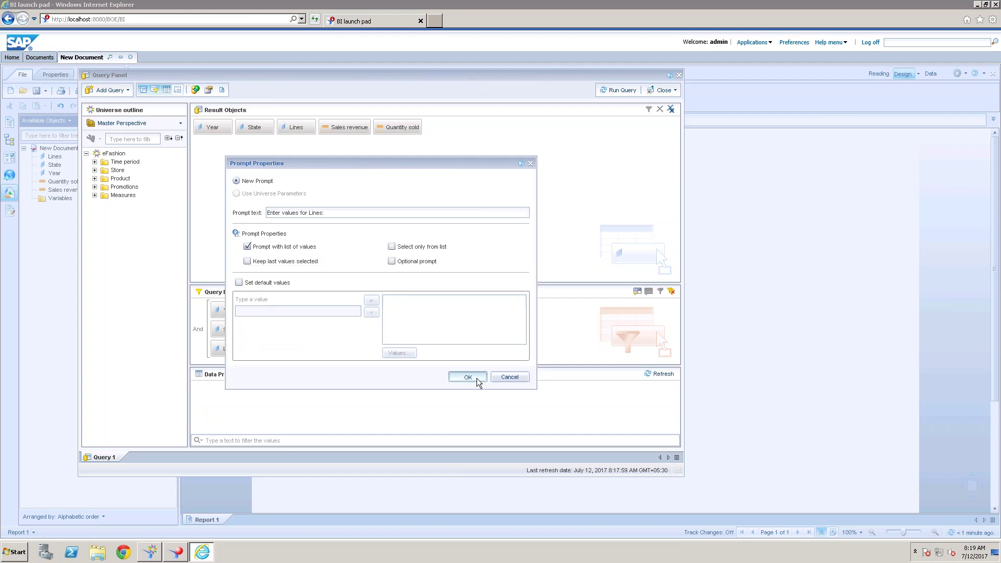
Step: Run the query and choose 2005 for the Year prompt and Colorado for the State prompt
left_click(623, 93)
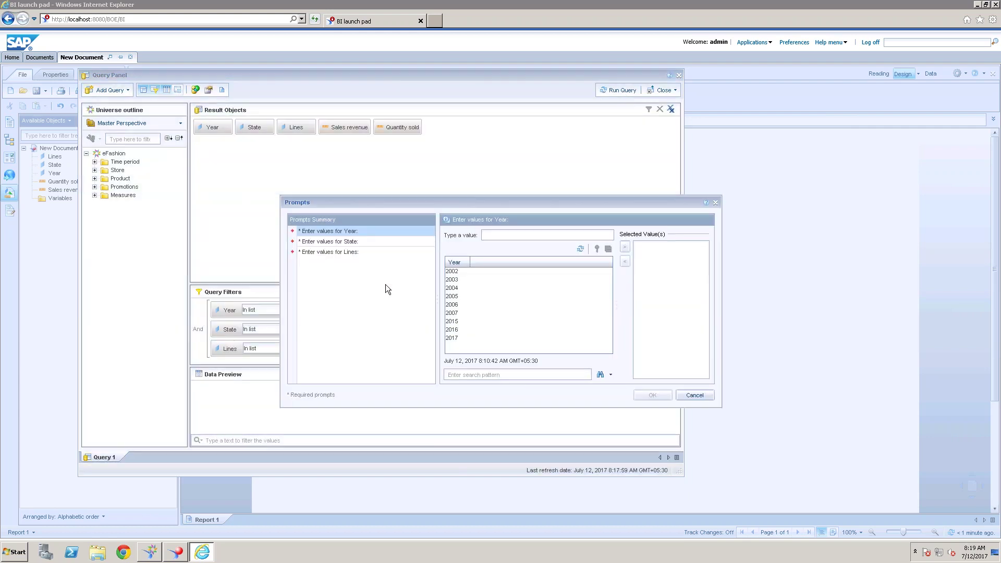
left_click(455, 293)
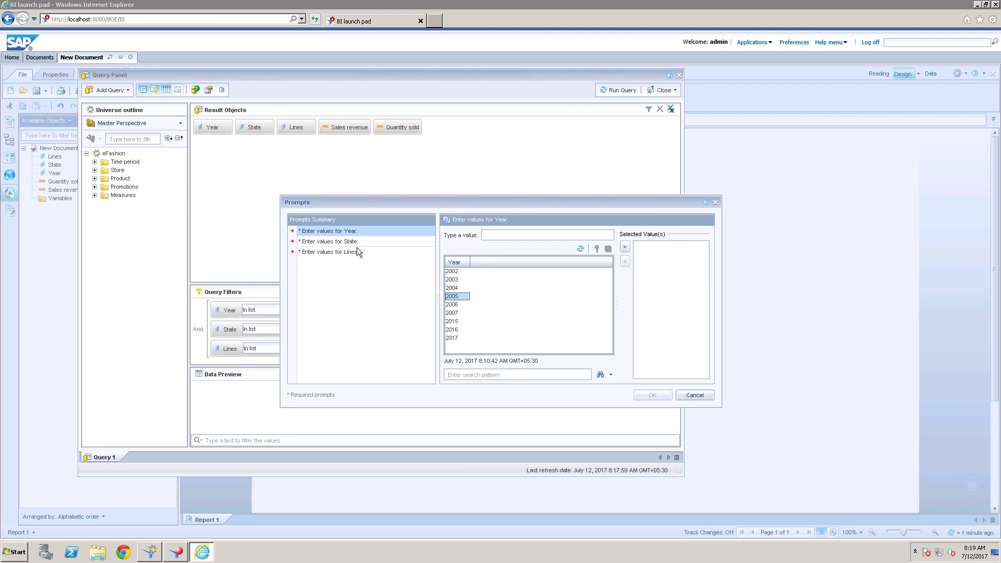
double_click(451, 296)
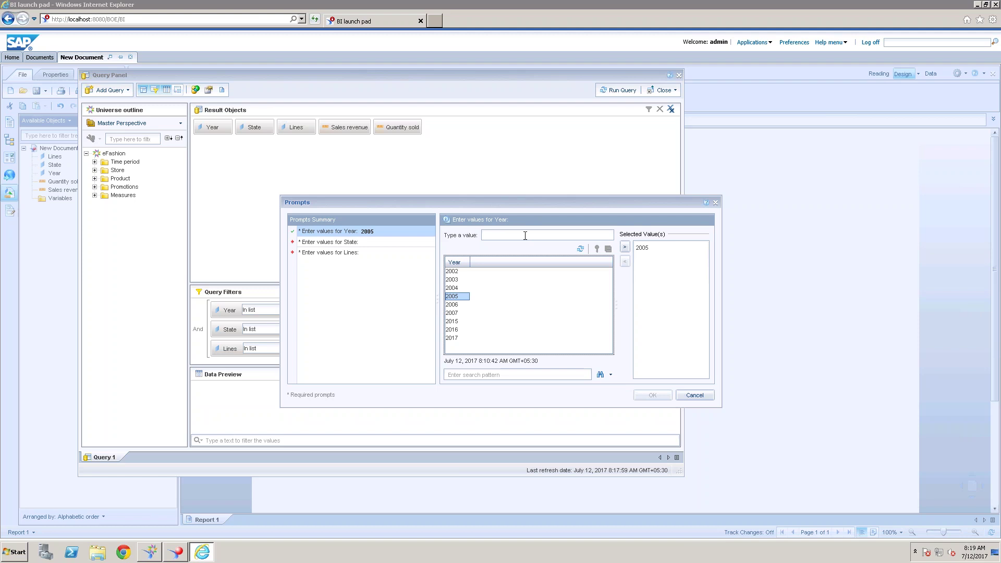
left_click(352, 241)
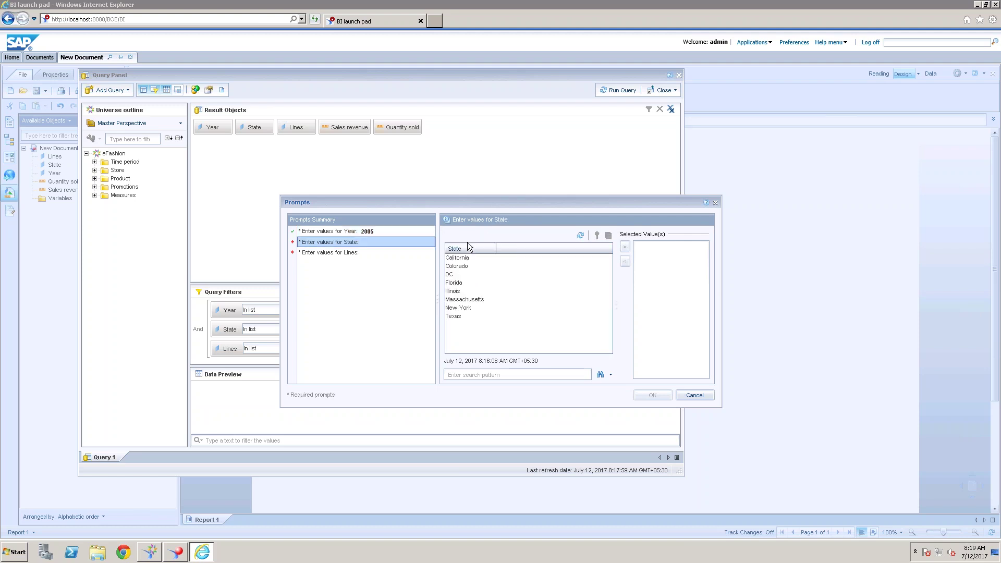
double_click(462, 267)
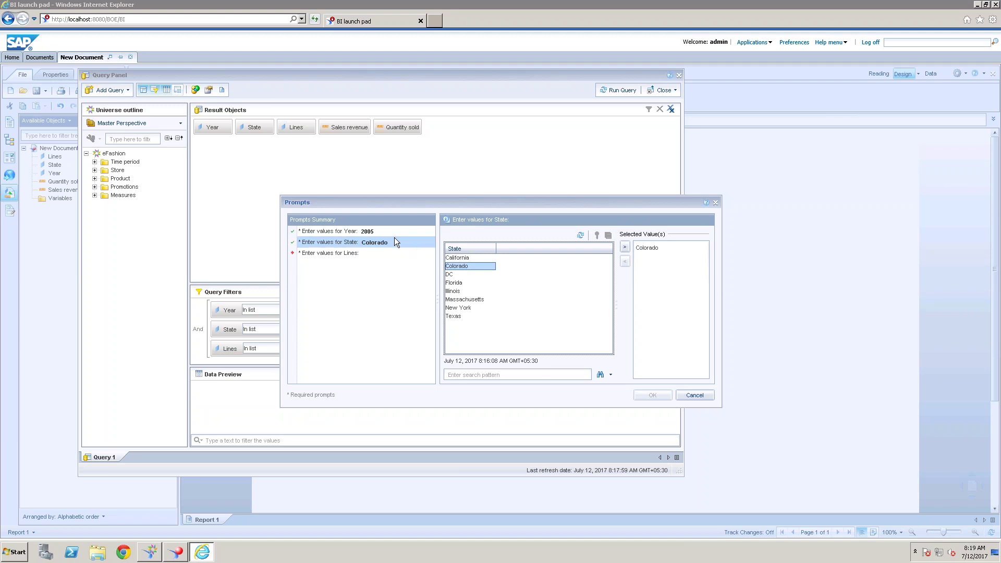
left_click(364, 233)
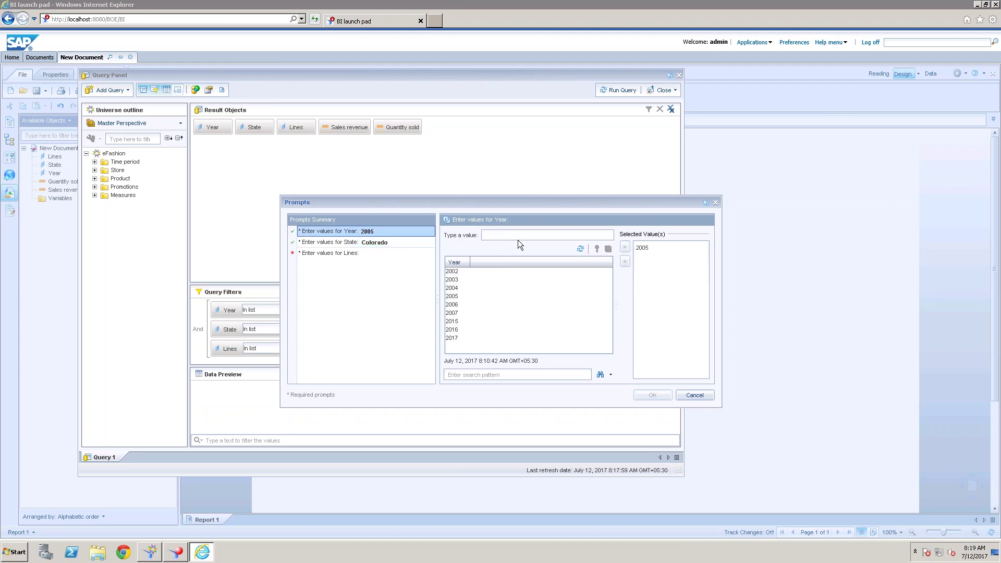
left_click(376, 245)
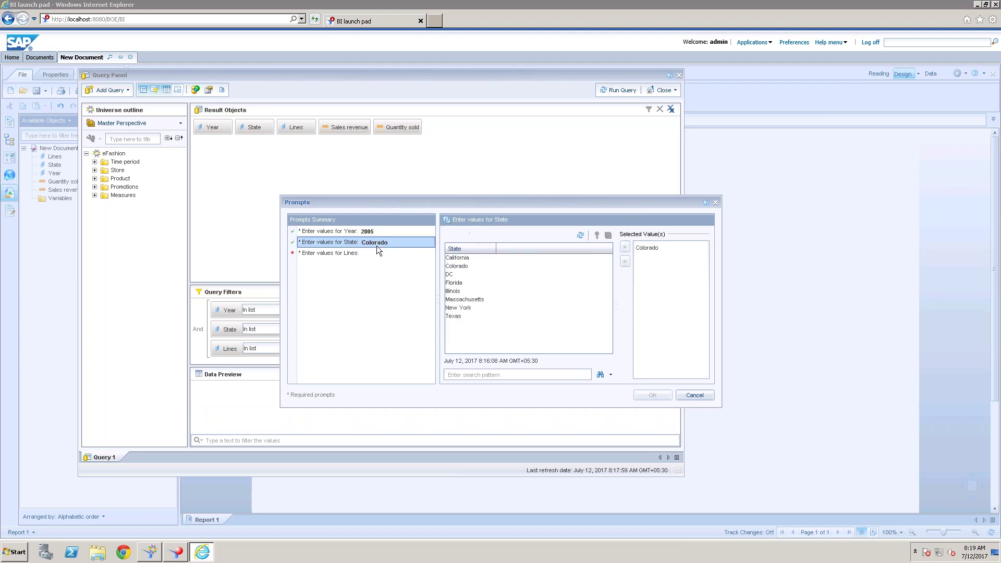
Step: Add every available value to the Lines prompt, starting with City Trousers, Jackets, Leather and Outerwear, and submit the prompts
left_click(352, 255)
left_click(473, 289)
double_click(472, 290)
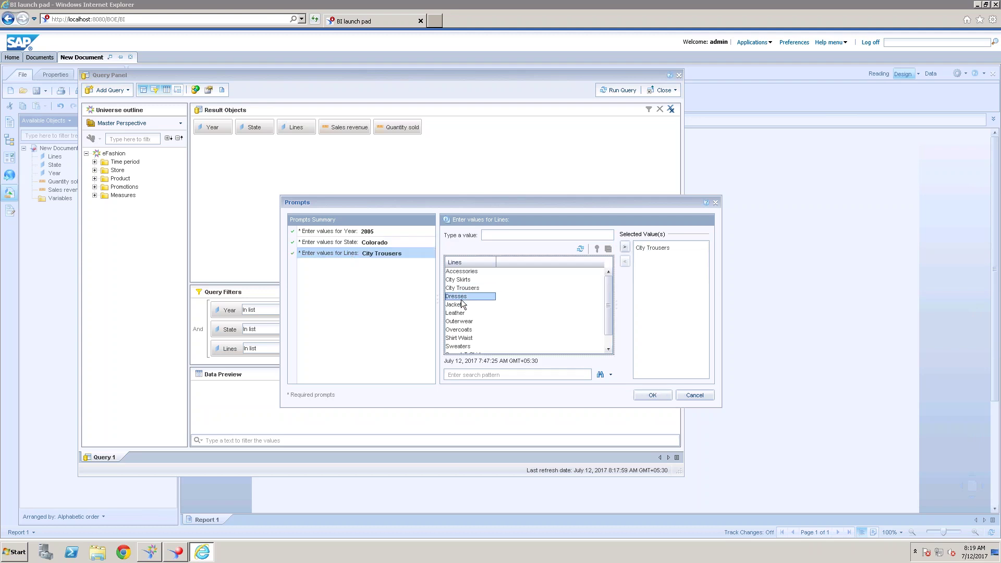
double_click(458, 304)
double_click(460, 314)
double_click(463, 322)
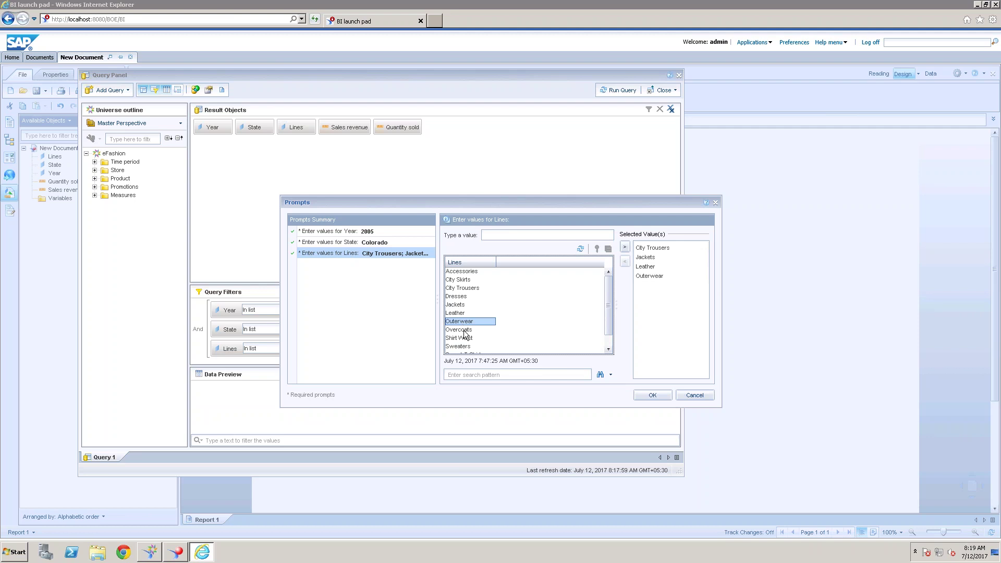
left_click(466, 331)
key("ctrl+a")
left_click(627, 246)
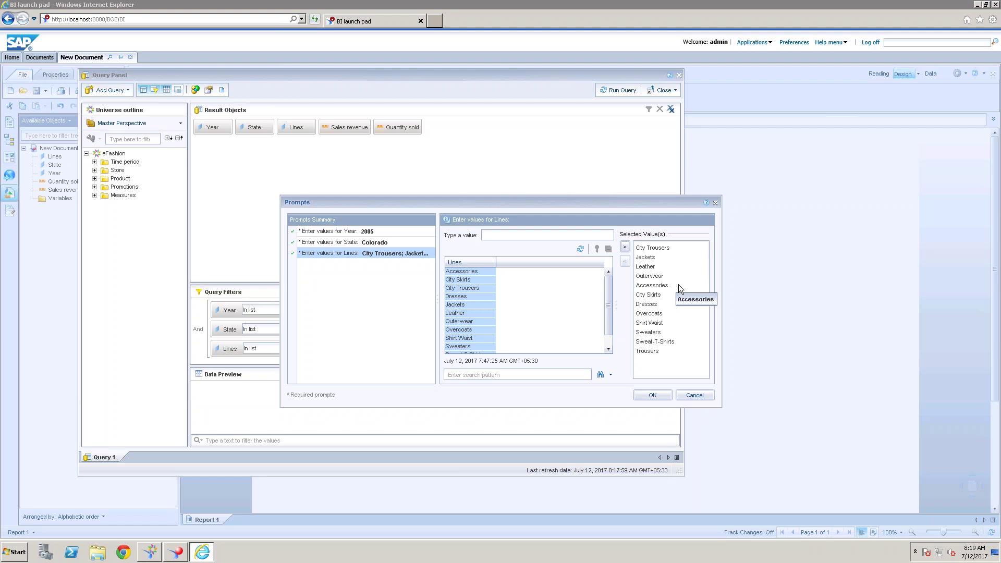
left_click(658, 394)
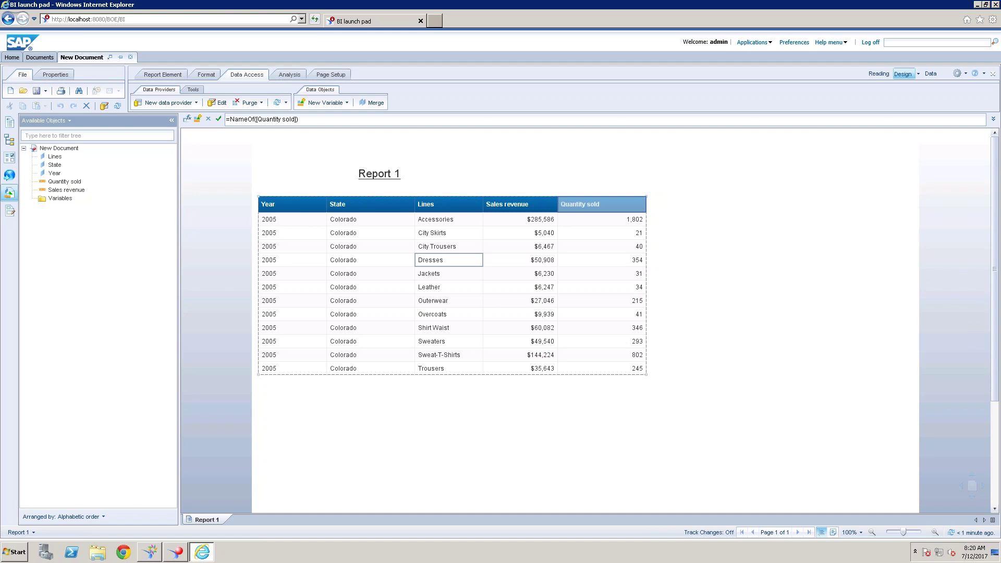
Step: Refresh the report, choose 2005 for the Year prompt and Illinois for the State prompt, and cancel with Lines left empty
left_click(342, 148)
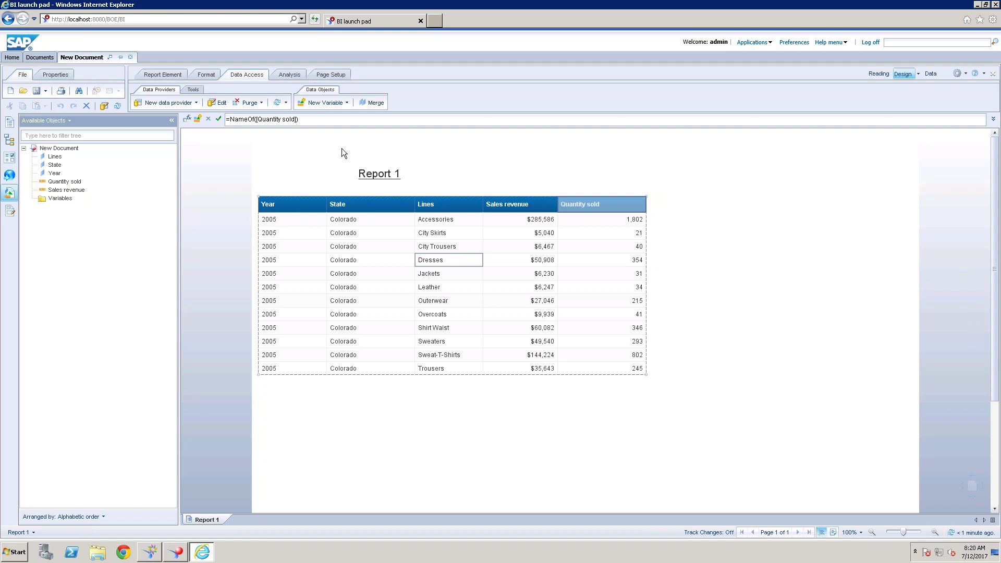
left_click(278, 103)
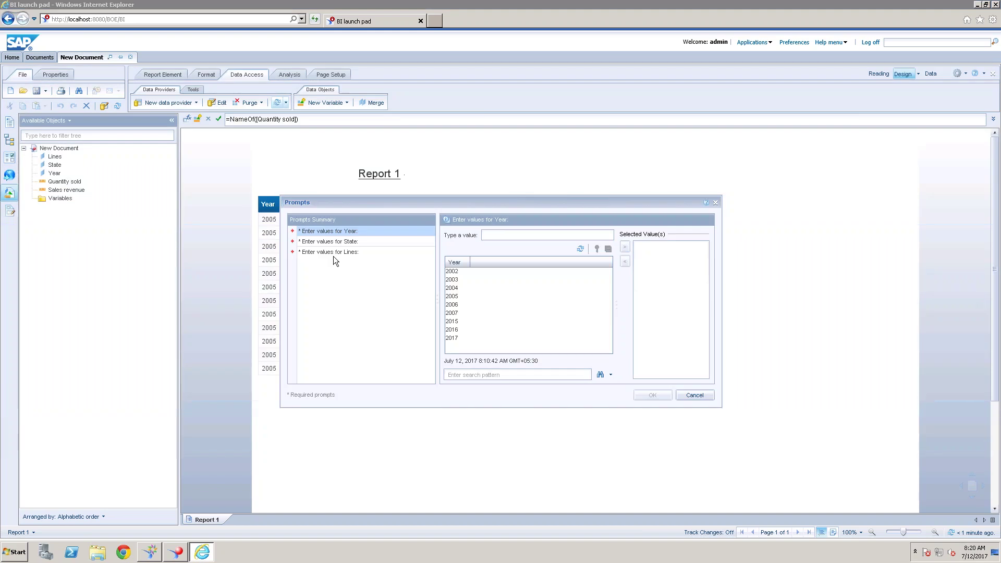
left_click(339, 253)
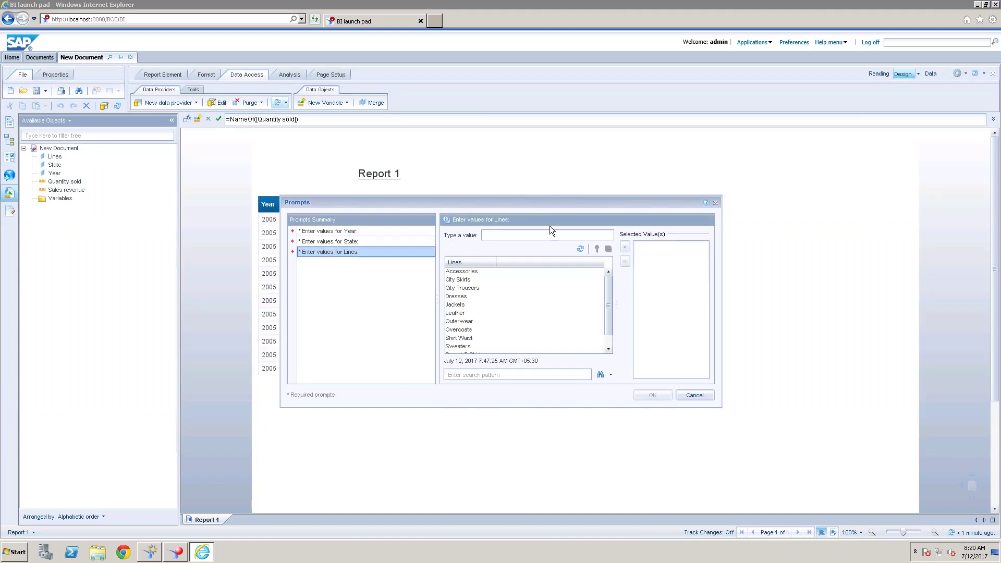
double_click(456, 297)
left_click(343, 243)
double_click(465, 290)
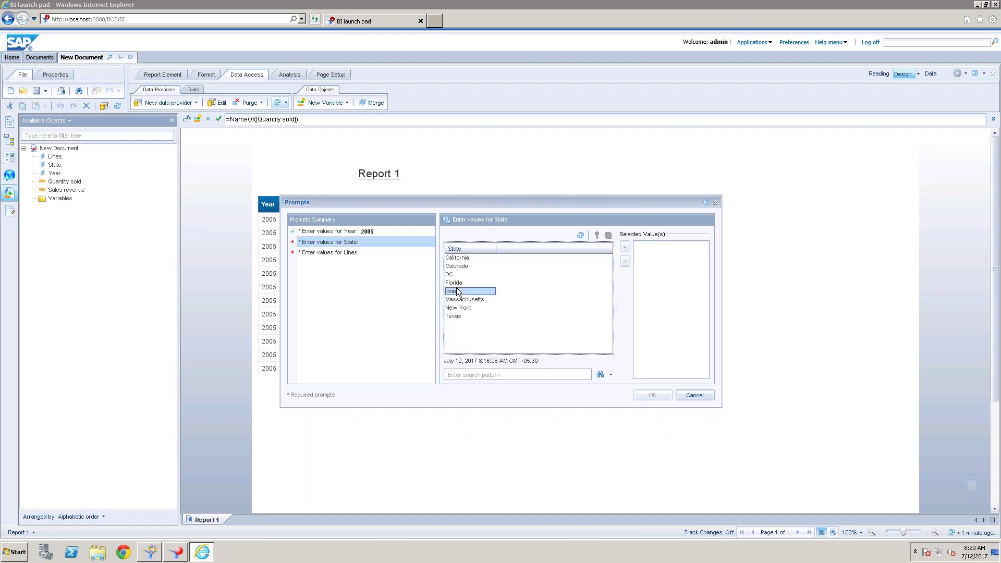
left_click(342, 253)
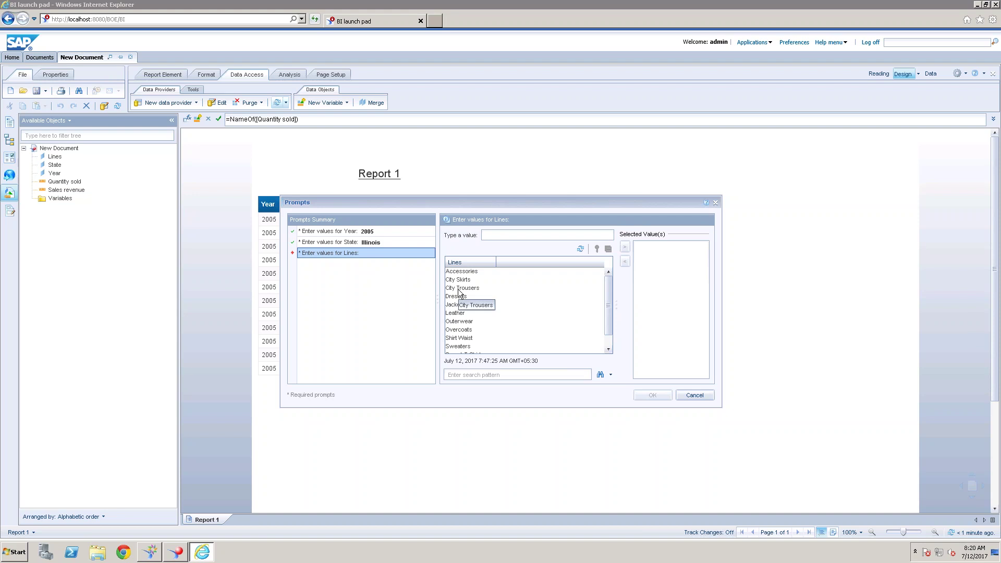
left_click(697, 395)
Step: Edit the query and make the Lines prompt optional
left_click(217, 102)
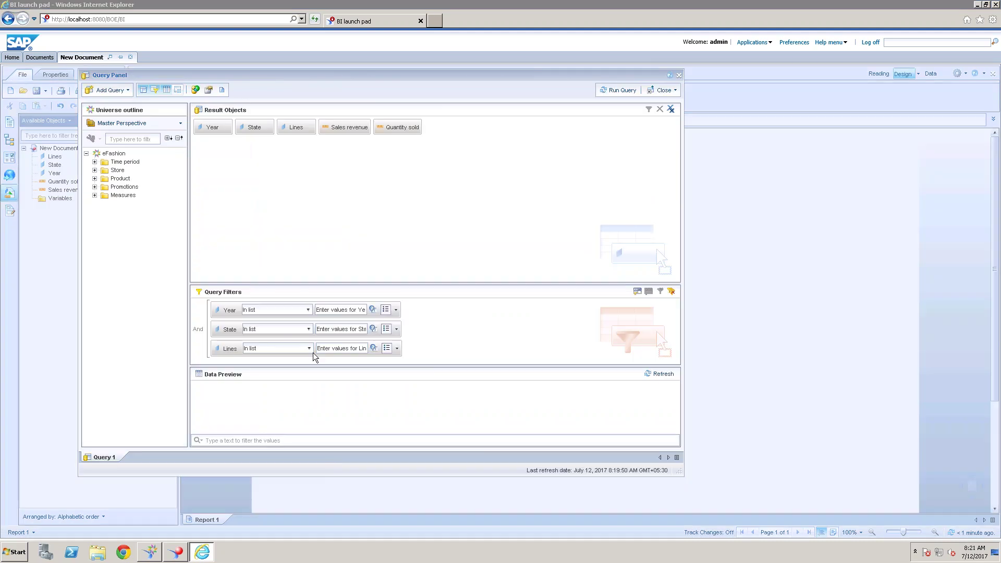
left_click(374, 348)
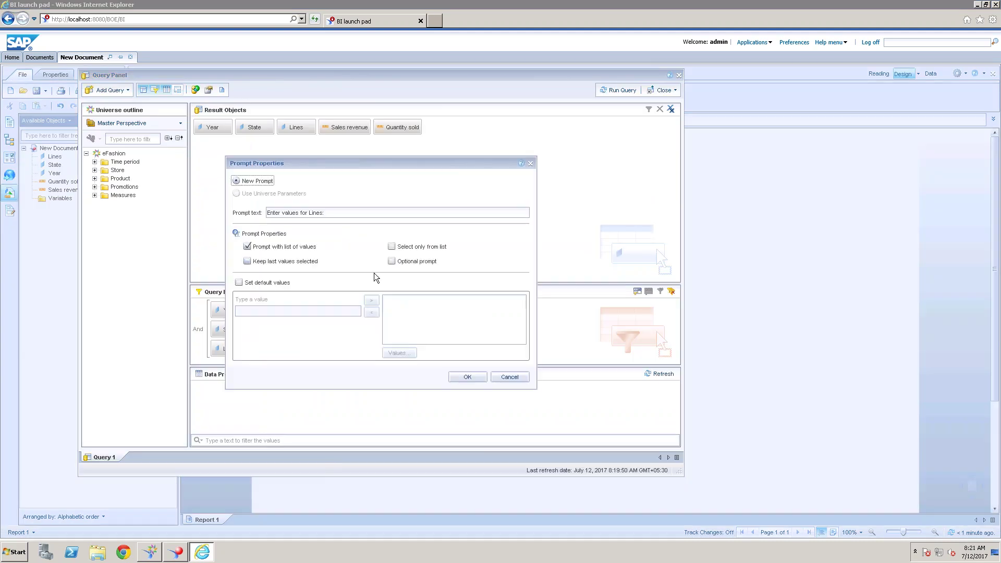
left_click(391, 261)
left_click(475, 383)
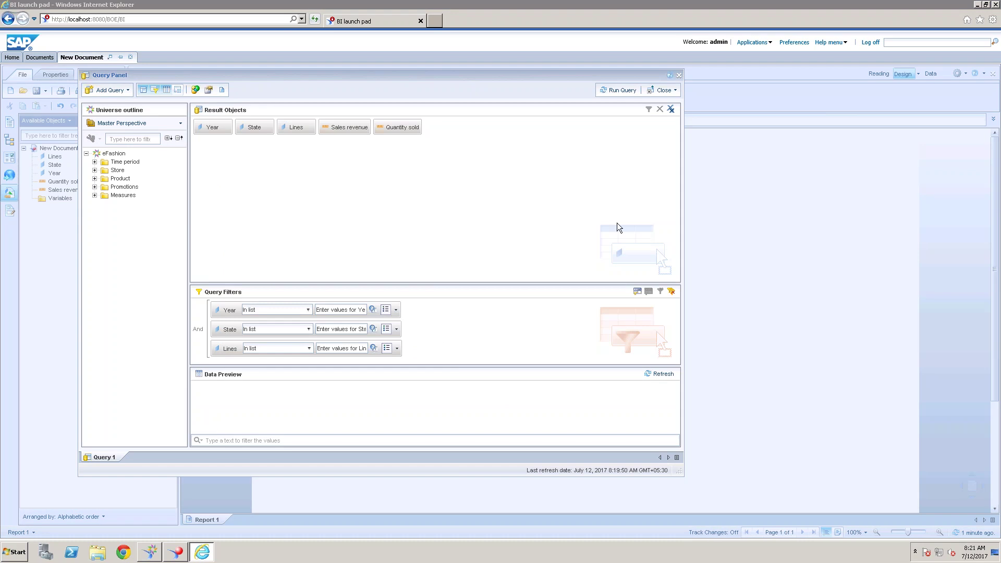
Step: Run the query and choose 2007 for the Year prompt and Illinois for the State prompt
left_click(620, 90)
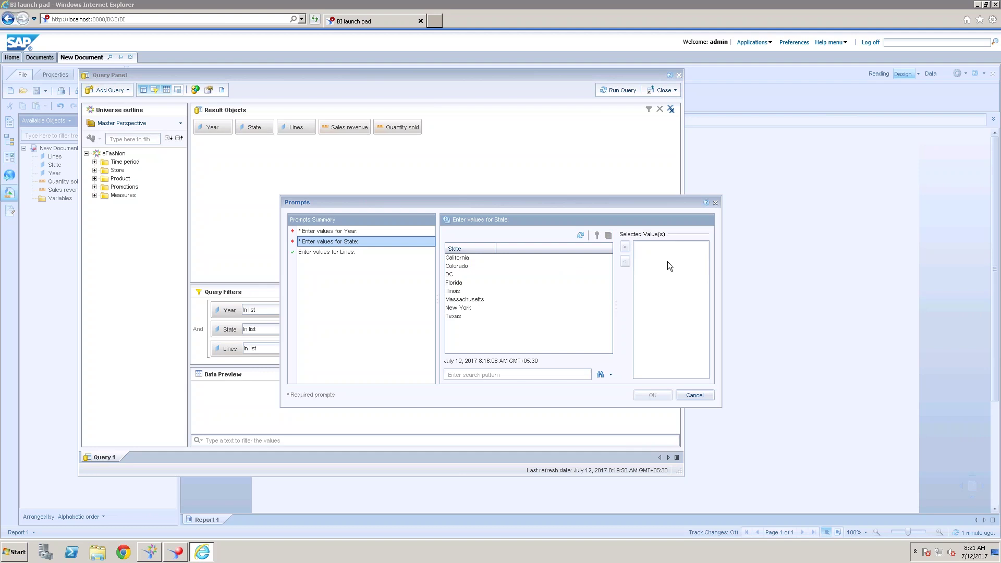
left_click(359, 229)
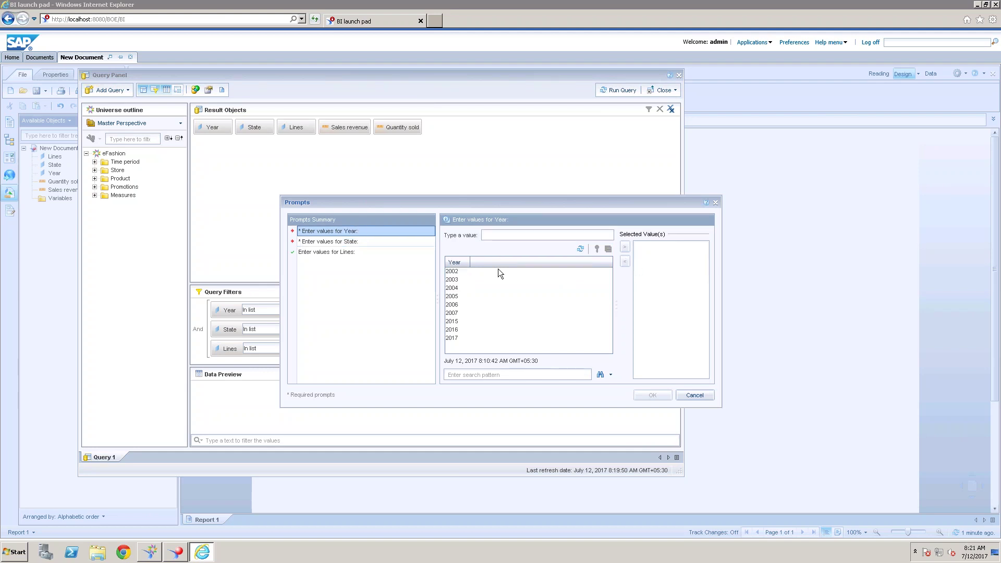
double_click(458, 312)
left_click(356, 243)
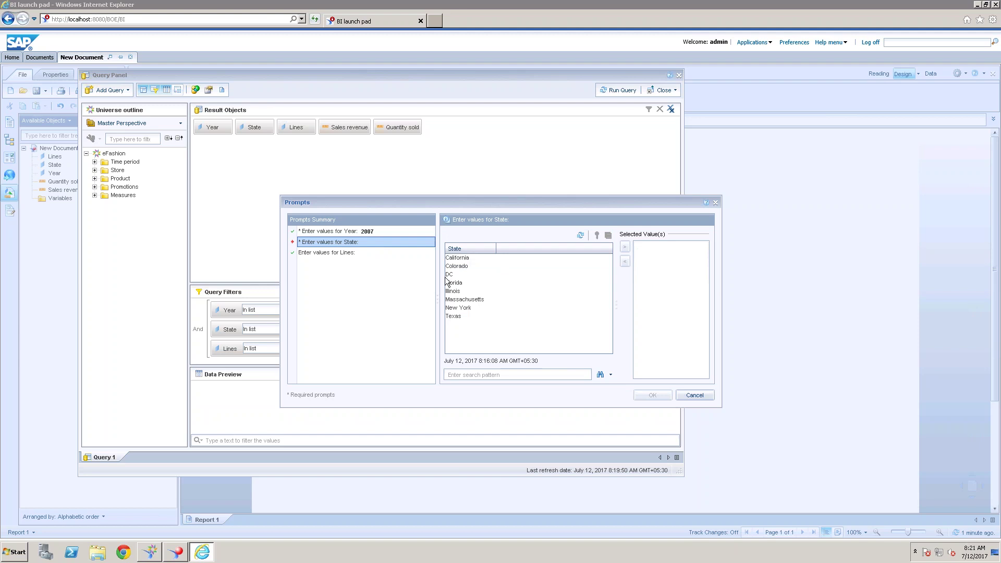
double_click(455, 292)
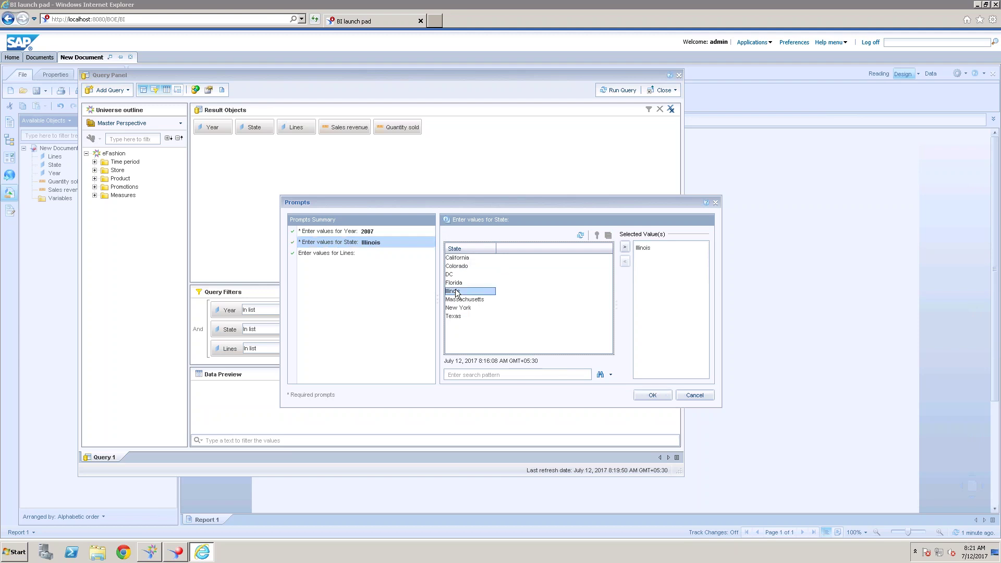
Step: Load the list of values for the Lines prompt and submit the prompts with Lines left empty
left_click(327, 254)
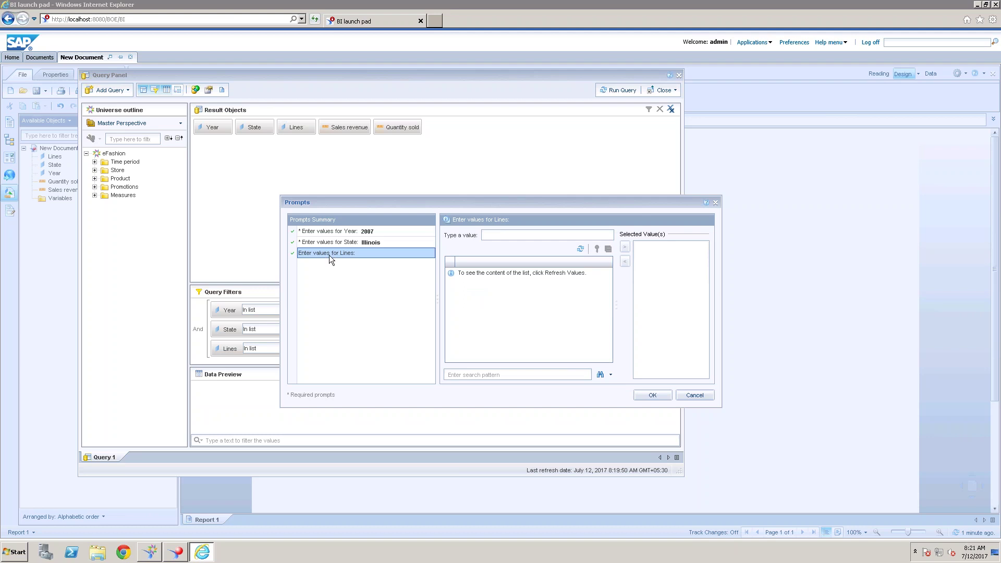
left_click(580, 249)
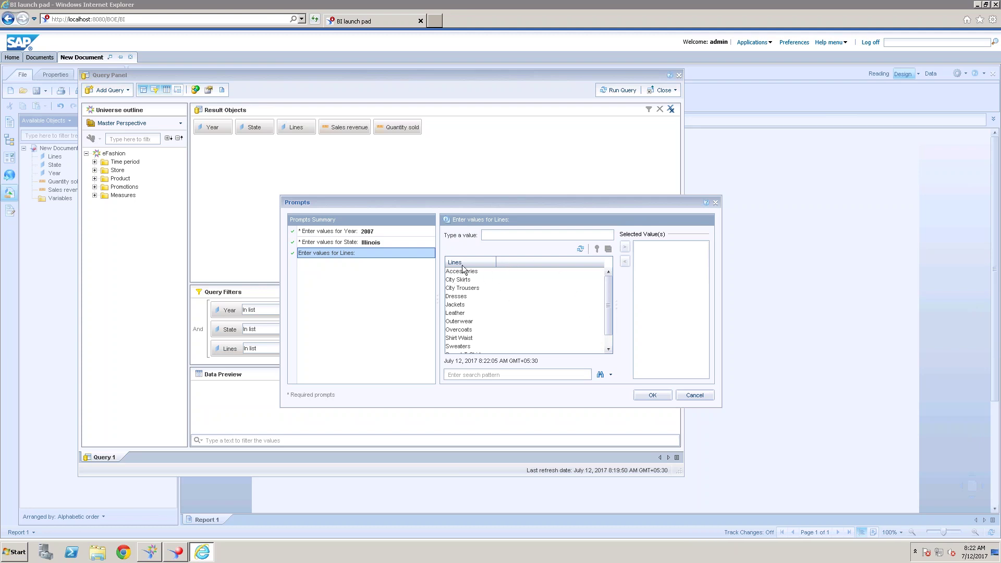
left_click(657, 398)
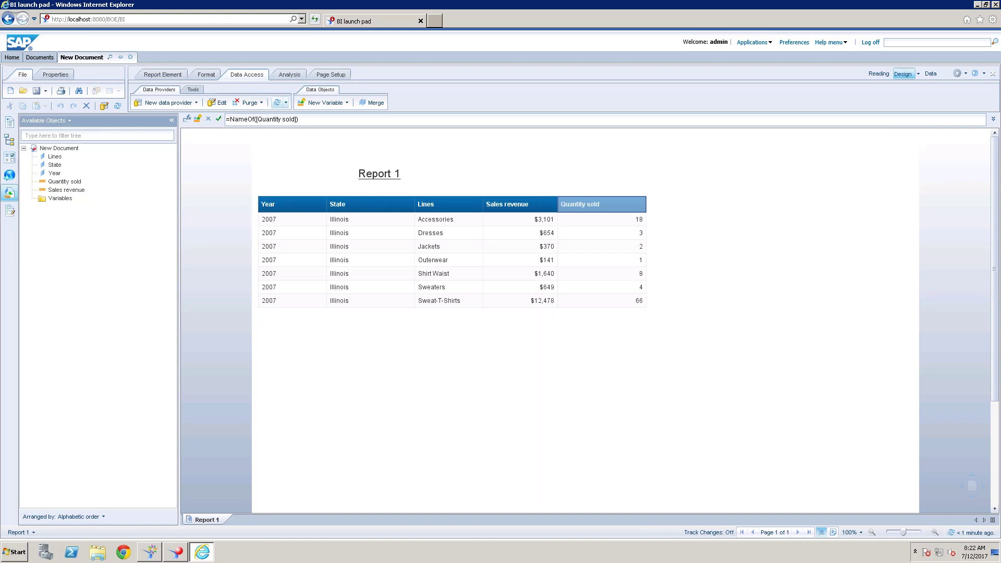
Step: Refresh the report data to review the State and Year prompts, and cancel without choosing any values
left_click(276, 102)
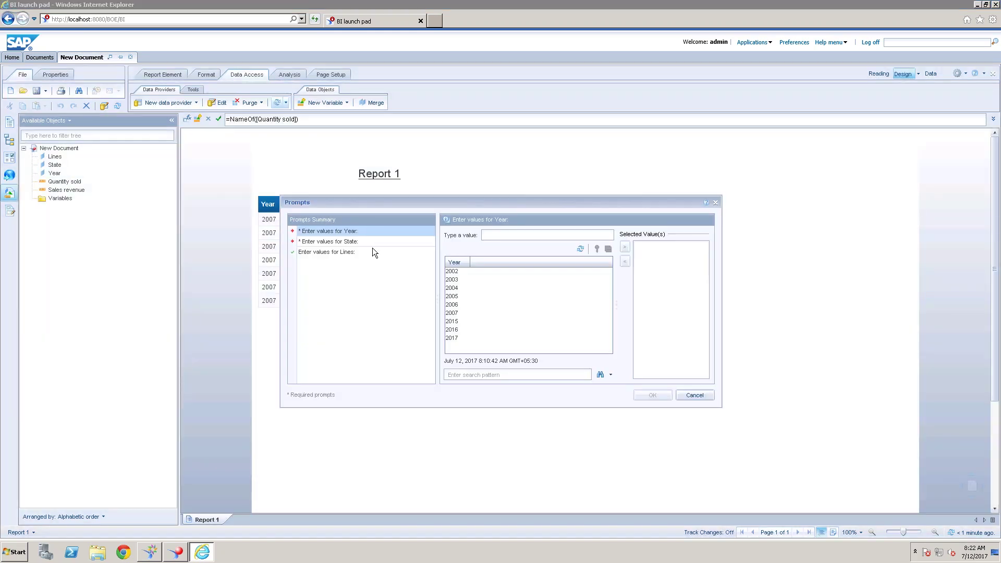
left_click(356, 241)
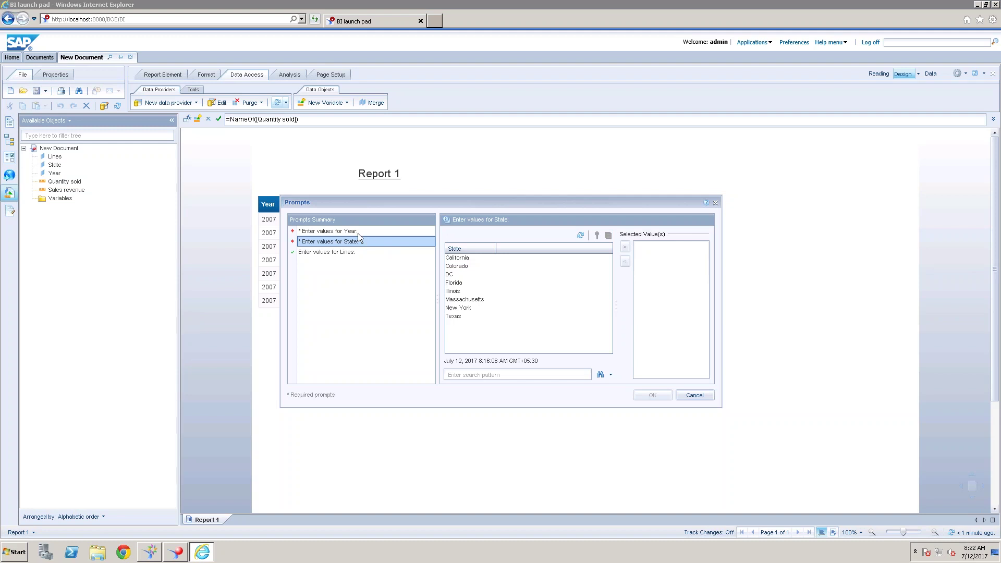
left_click(353, 230)
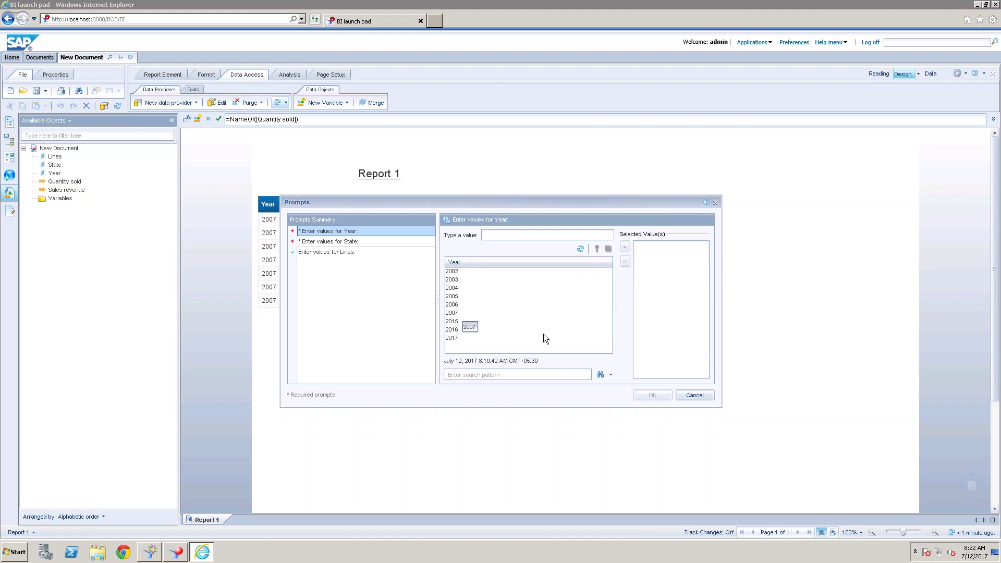
left_click(701, 397)
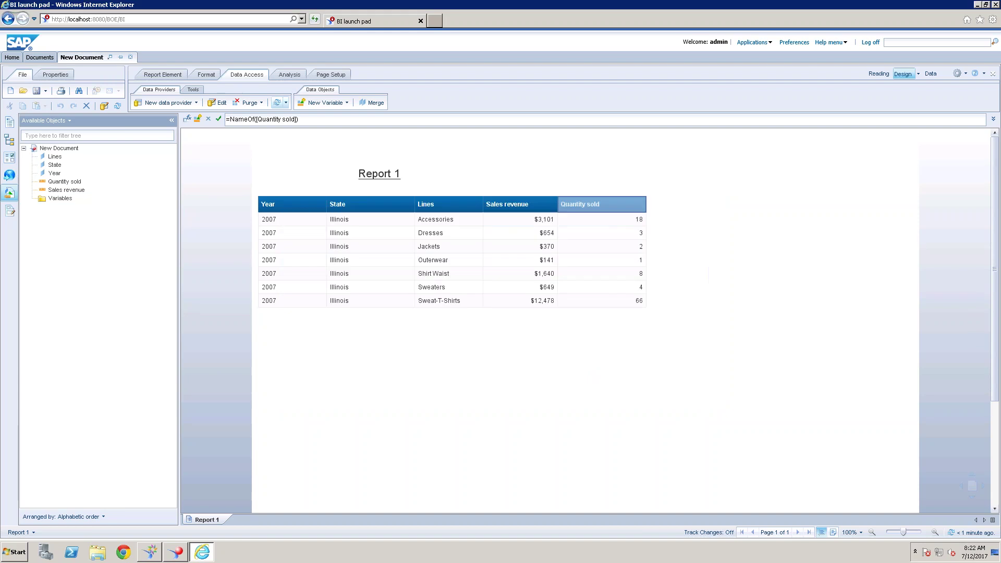
Step: Edit the query, delete its Year filter and add Year from the Time period folder as a new query filter
left_click(216, 103)
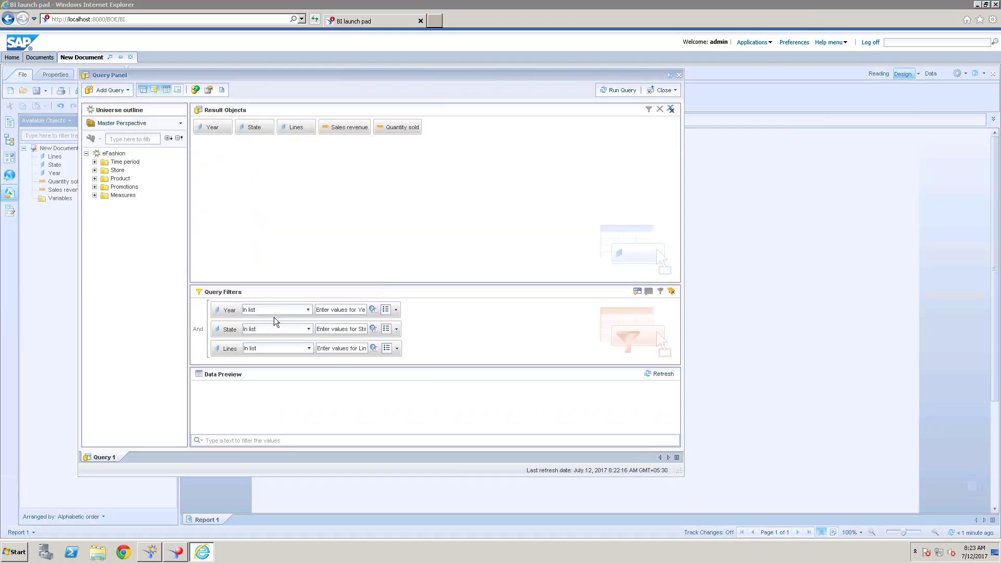
left_click(219, 312)
key("Delete")
left_click(94, 162)
left_click_drag(122, 173, 247, 349)
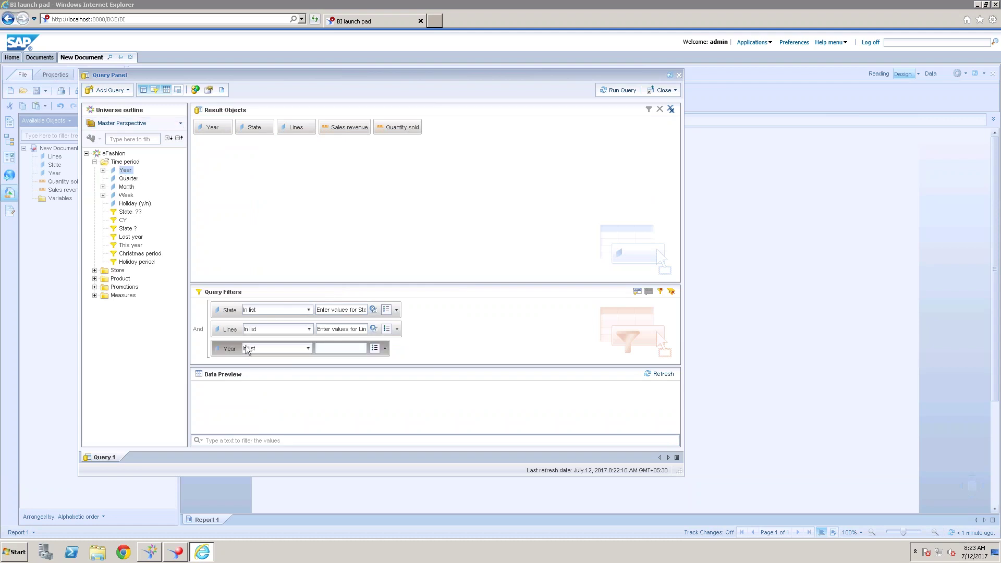
Step: Set the Year filter's operator to Between and make both its start and end values prompts
left_click(308, 348)
left_click_drag(307, 378, 307, 402)
left_click(258, 392)
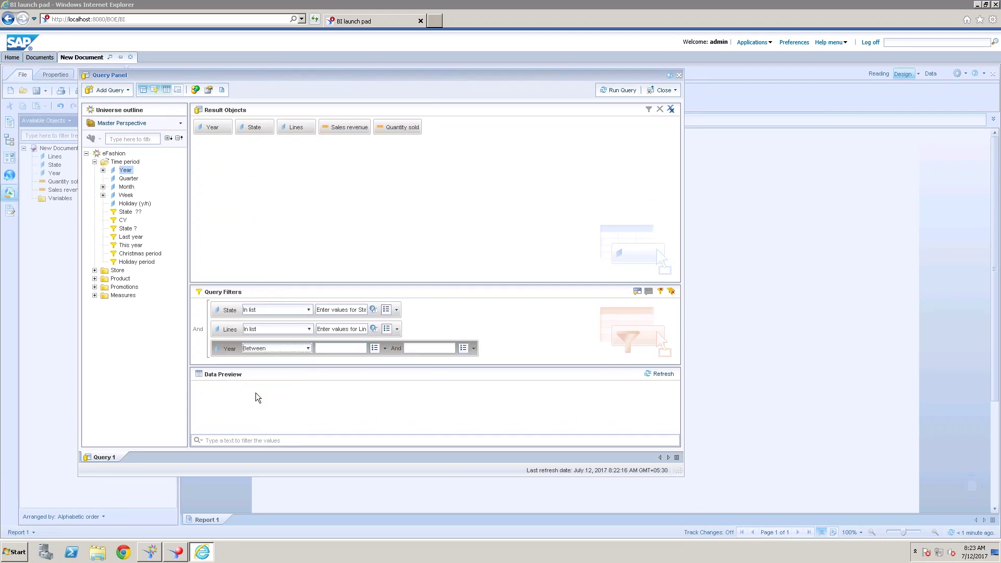
left_click(385, 349)
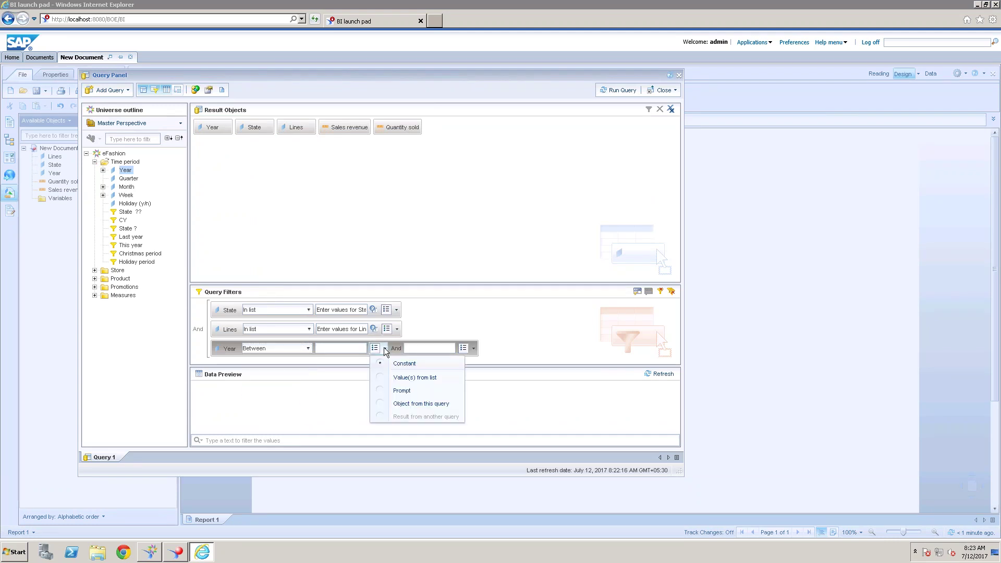
left_click(402, 392)
left_click(483, 348)
left_click(502, 391)
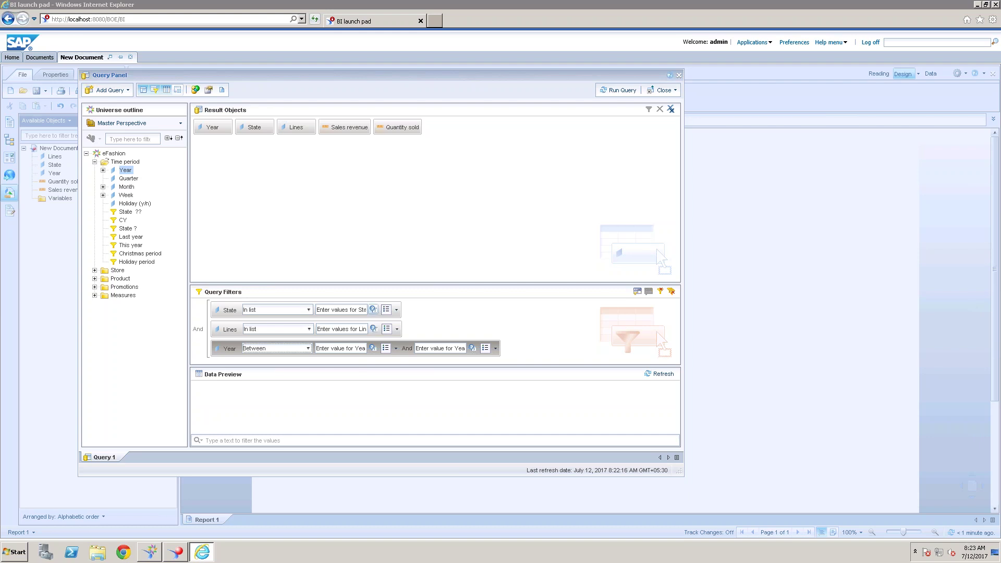
Step: Enable default values for the State prompt and set Texas as the default
left_click(373, 309)
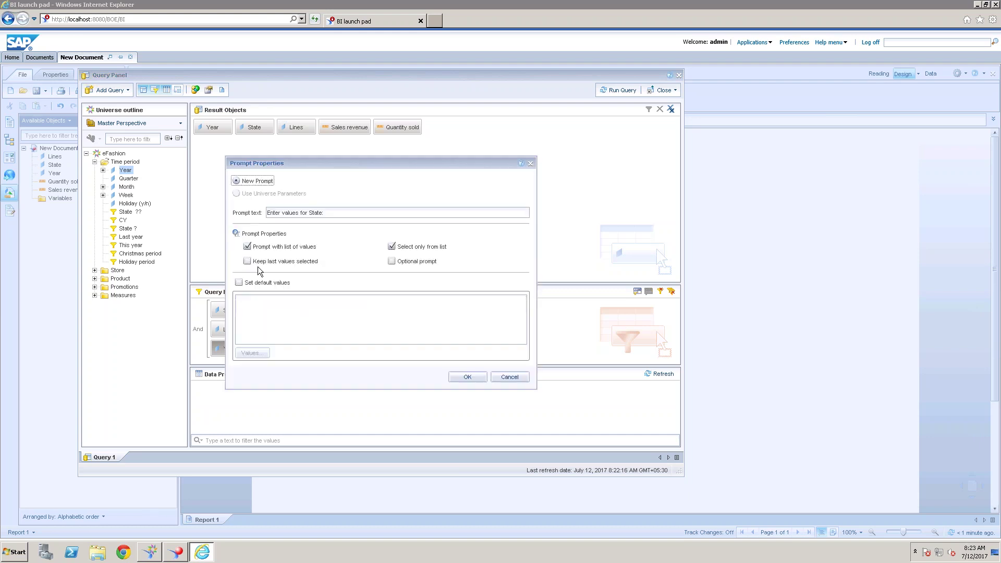
left_click(239, 282)
left_click(253, 353)
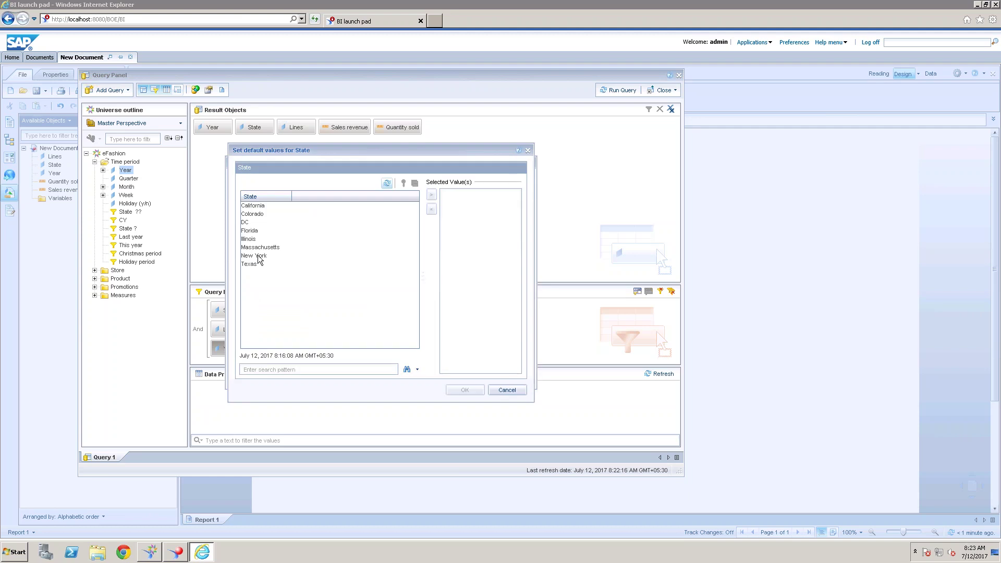
left_click(249, 264)
left_click(431, 195)
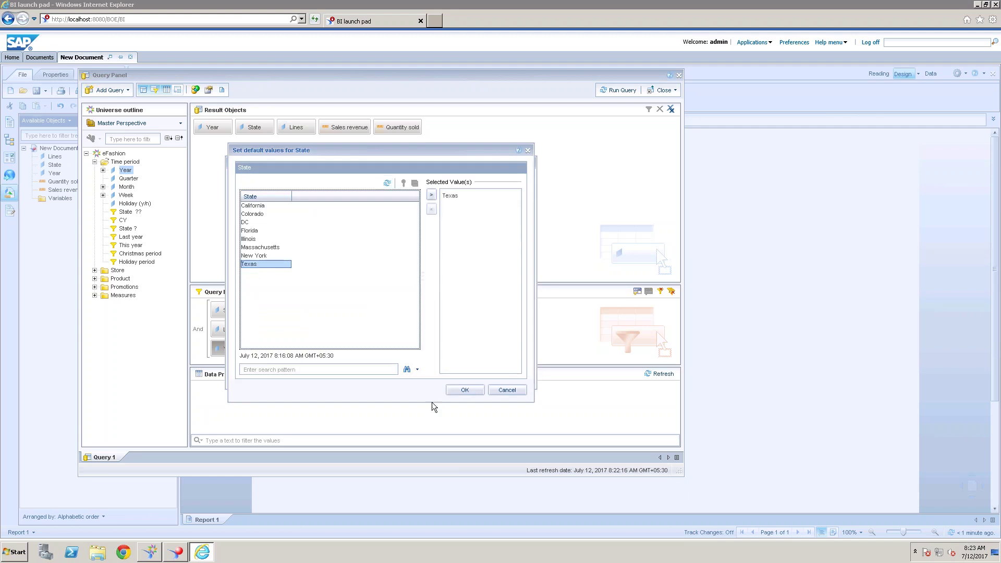
left_click(469, 395)
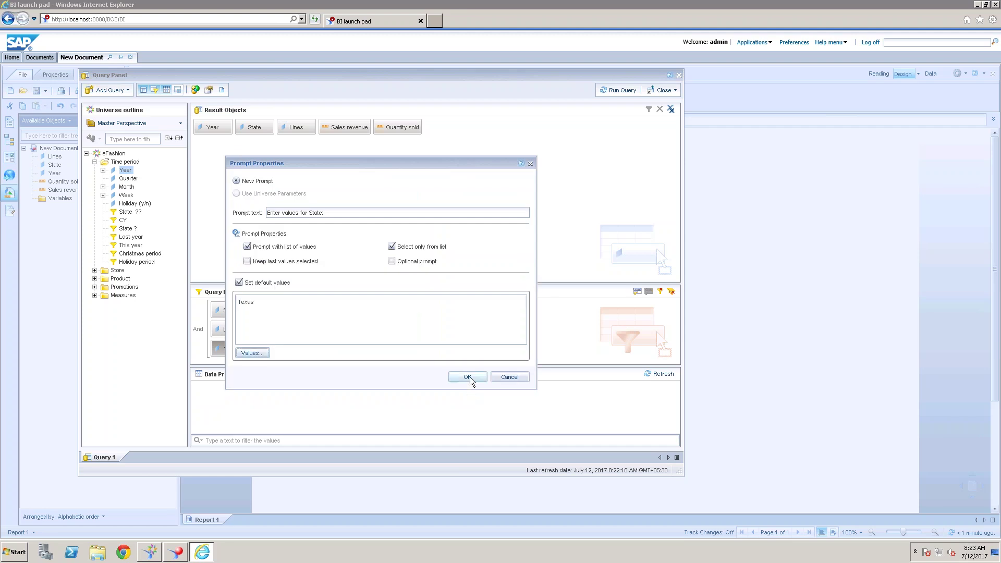
left_click(468, 377)
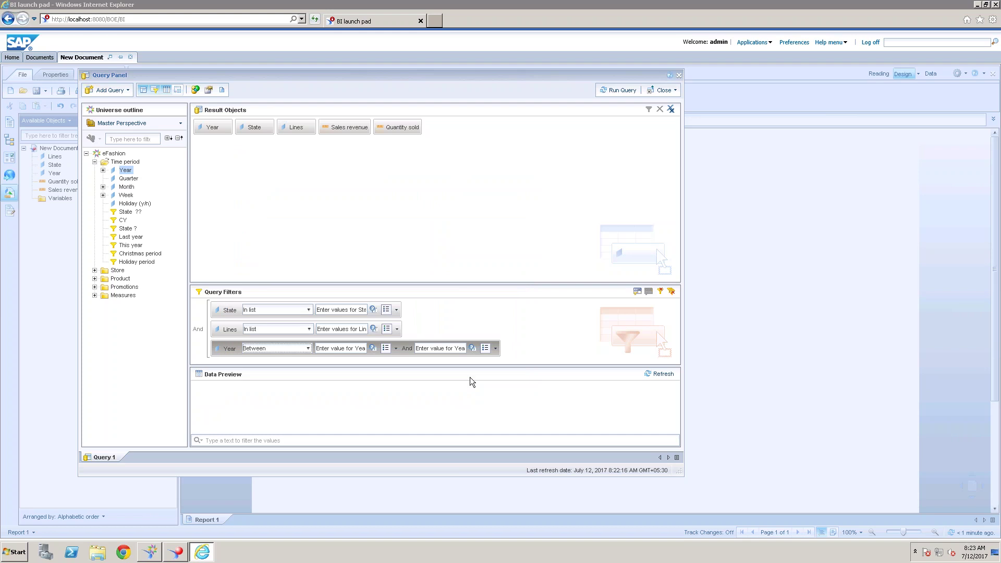
Step: Turn off Keep last values selected and Prompt with list of values for the Year (Start) prompt
left_click(373, 348)
left_click(247, 261)
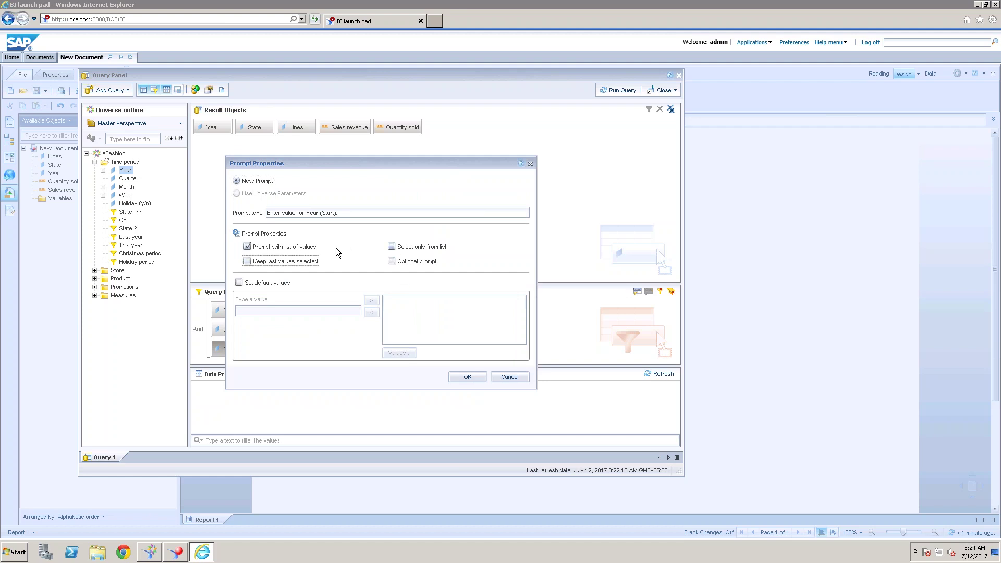
left_click(248, 246)
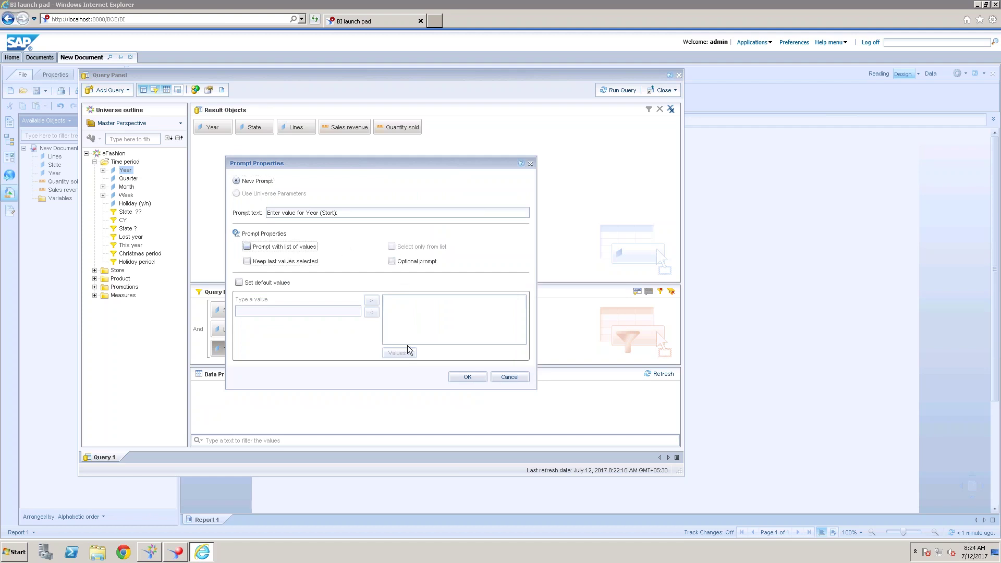
left_click(478, 380)
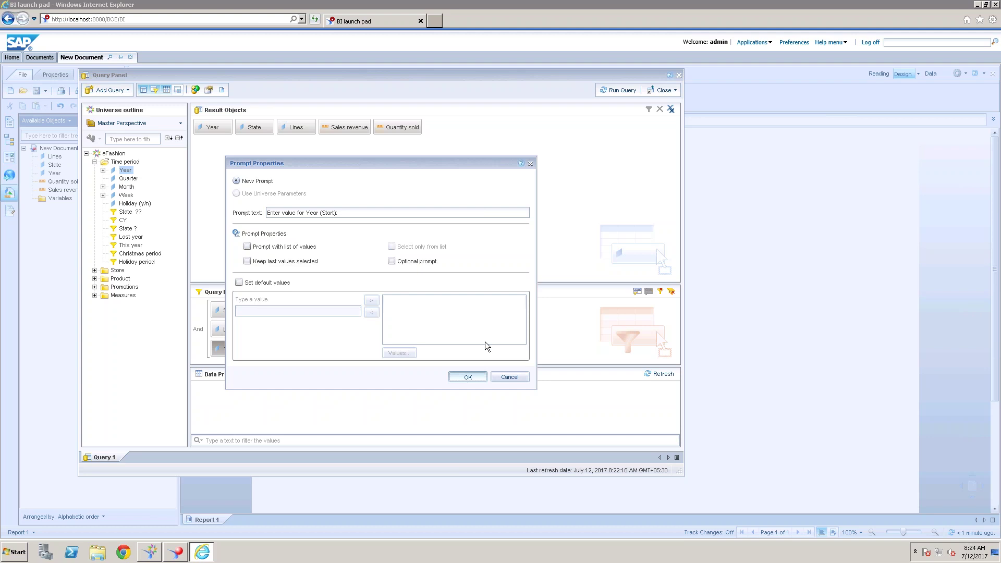
Step: Turn off Keep last values selected and Prompt with list of values for the Year (End) prompt
left_click(473, 349)
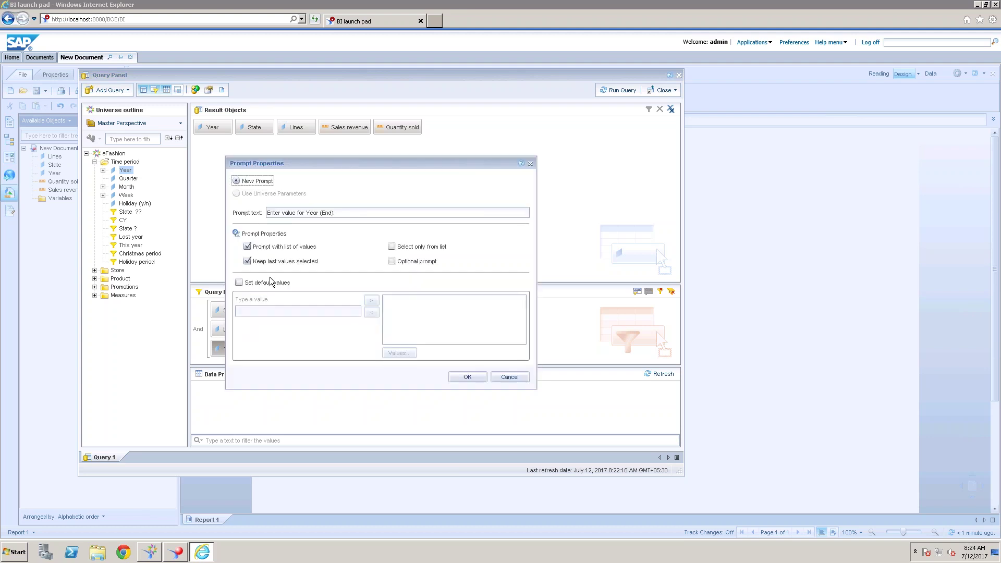
left_click(247, 260)
left_click(247, 246)
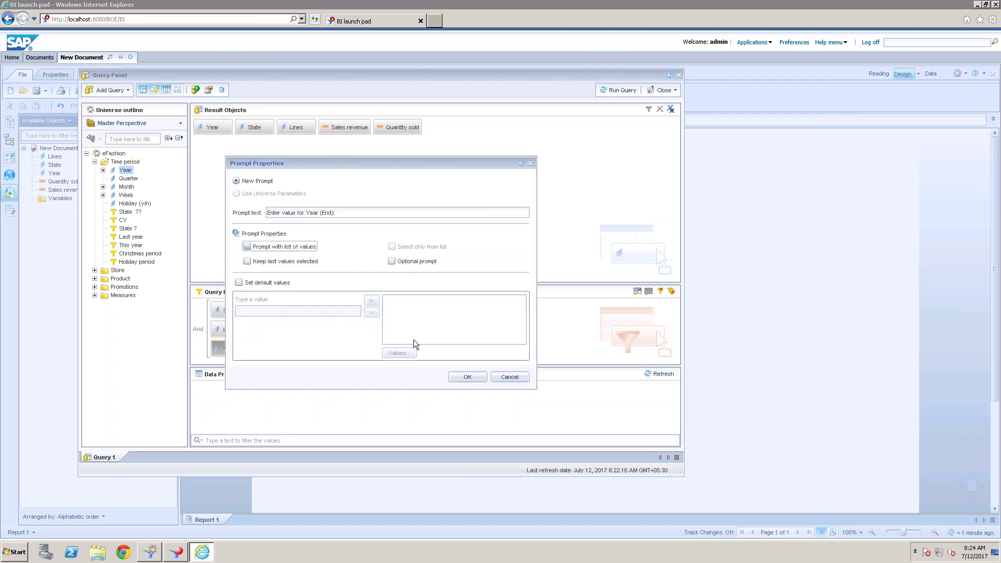
left_click(468, 377)
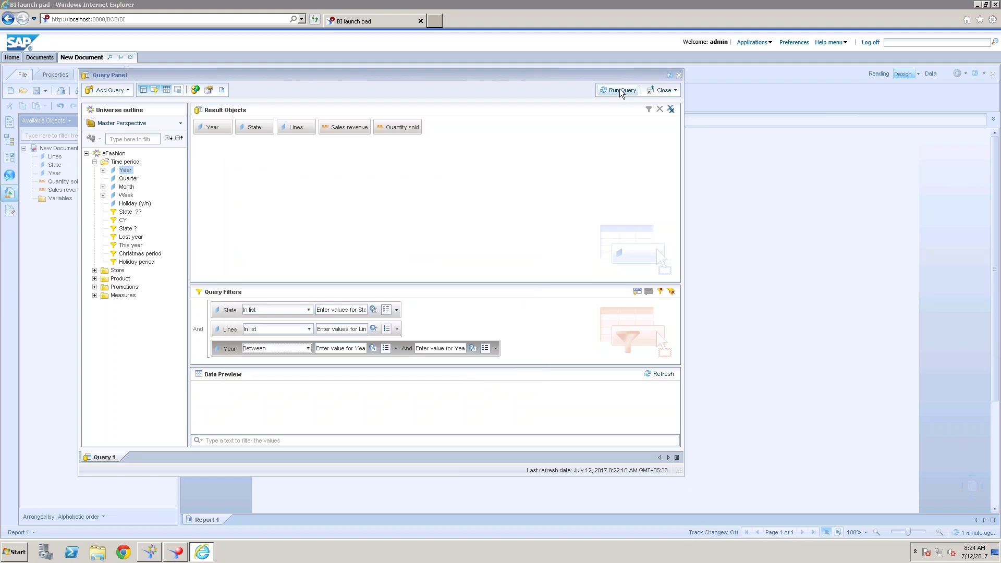
Step: Enable default values for the Year (End) prompt and set 2017 as the default
left_click(472, 348)
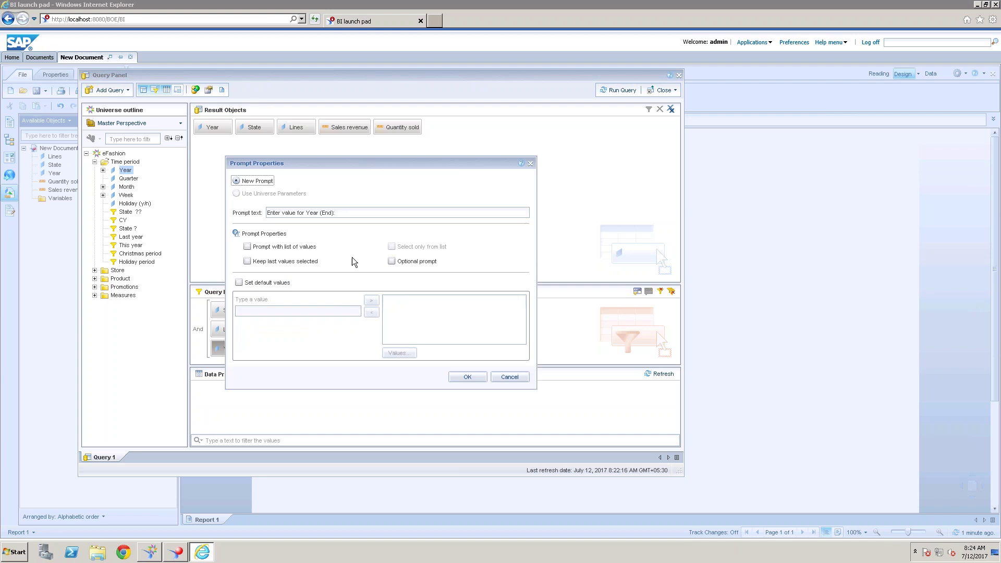
left_click(240, 282)
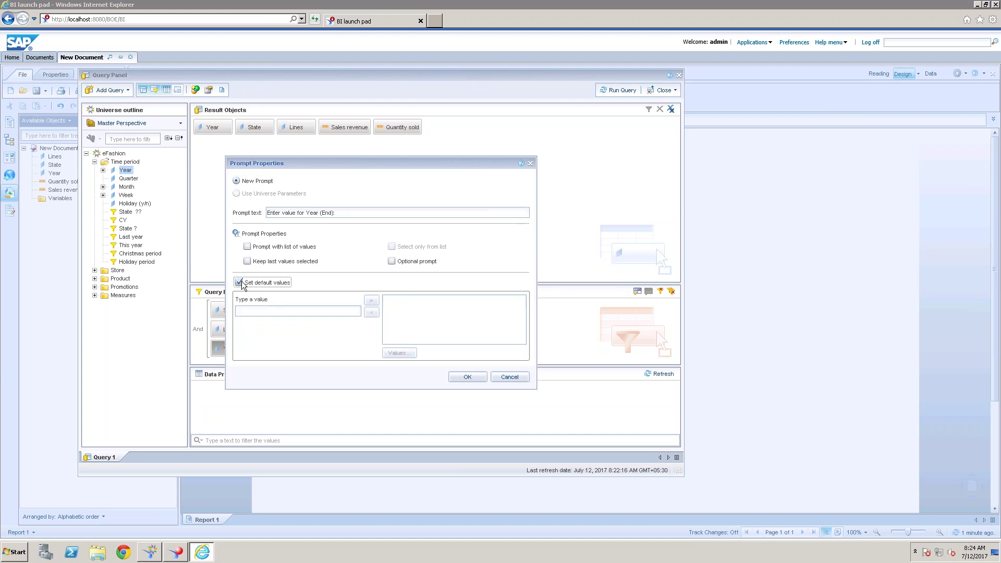
left_click(264, 311)
type("2017")
left_click(371, 300)
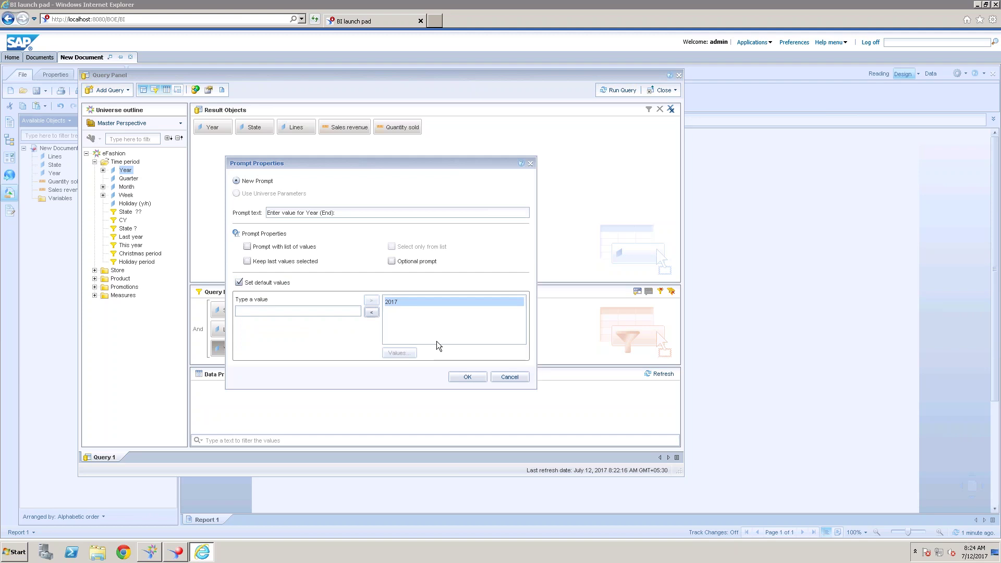
key("Return")
Step: Run the query with 2015 as the Year (Start) value, keeping the default State and Year (End) values
left_click(610, 94)
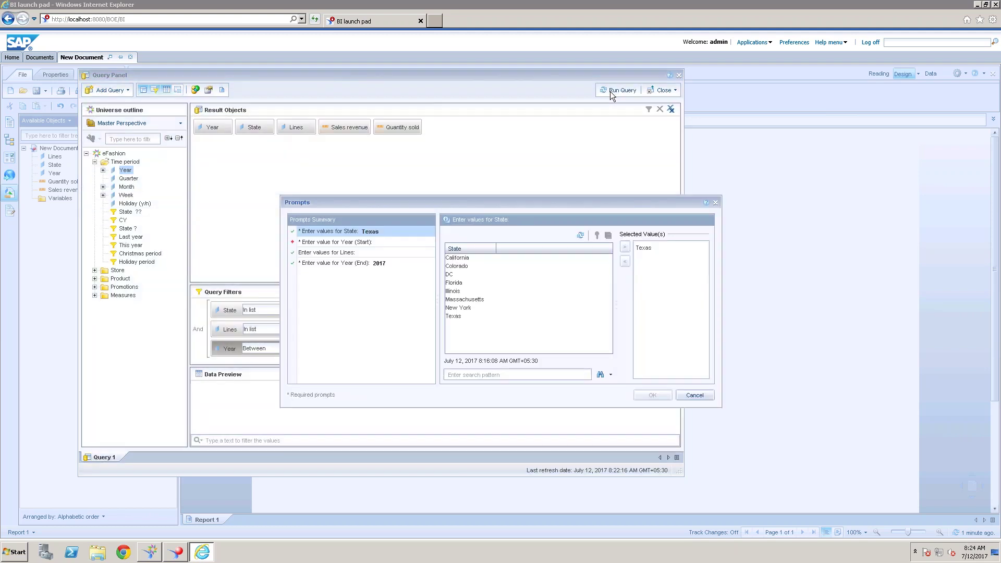
left_click(364, 242)
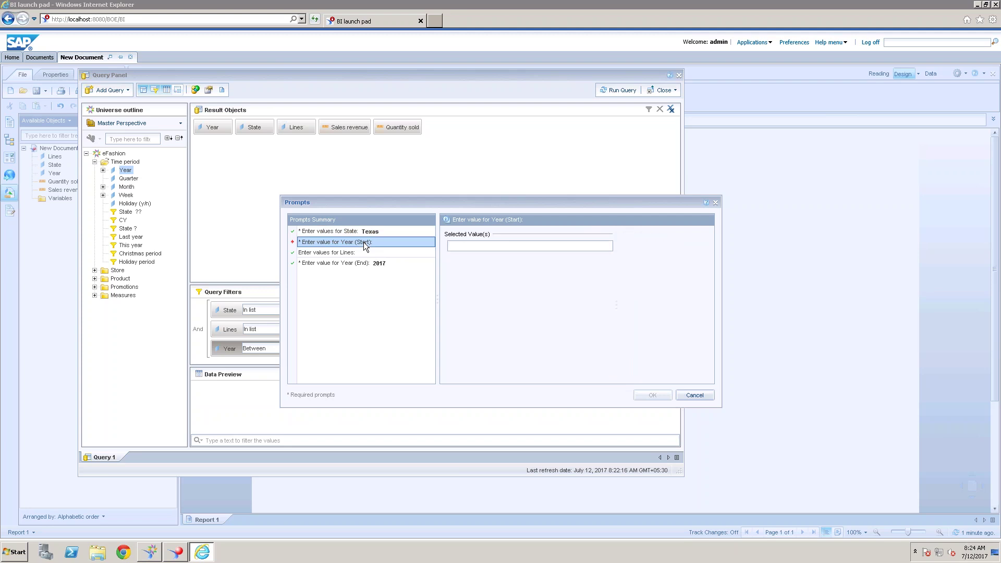
left_click(504, 249)
type("200")
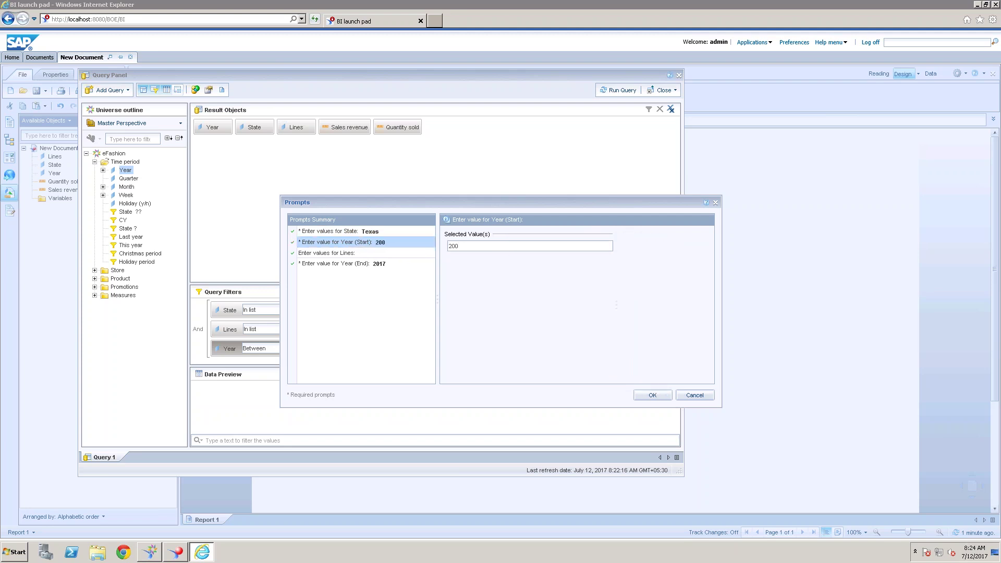
key("BackSpace")
type("15")
left_click(652, 394)
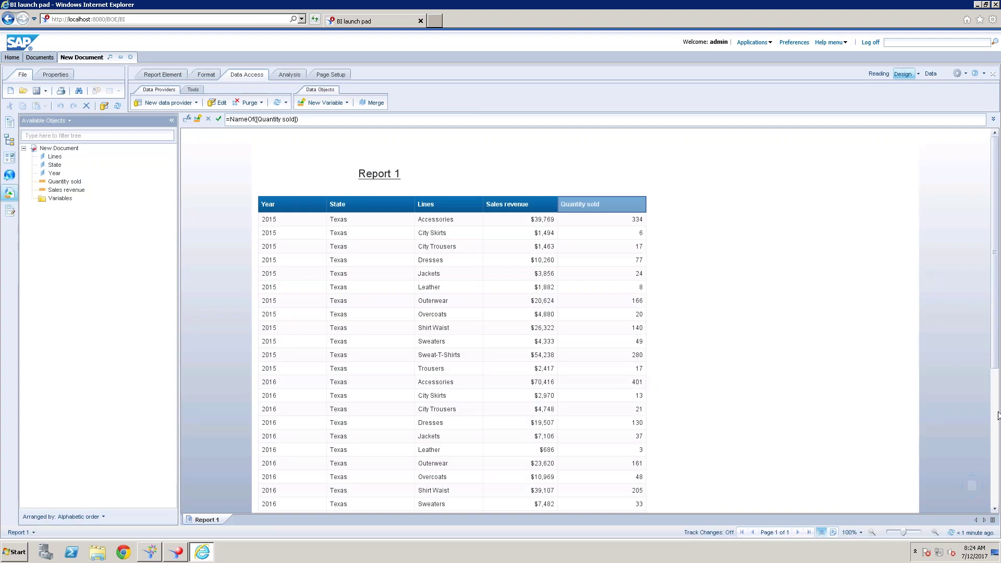
Step: Examine the remaining report rows and the order of the prompts on refresh, leaving the report unrefreshed
scroll(997, 417, "down", 5)
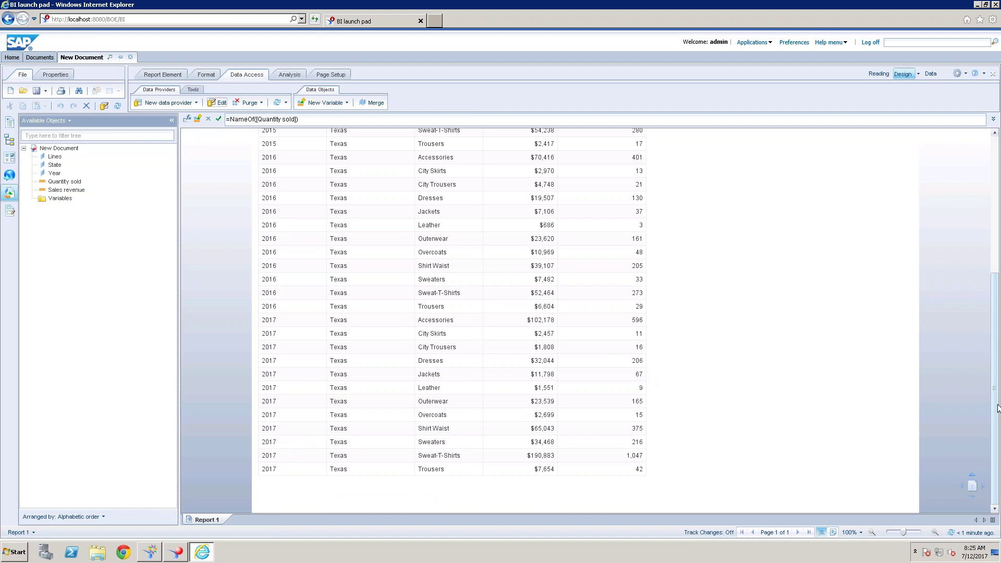
left_click(276, 102)
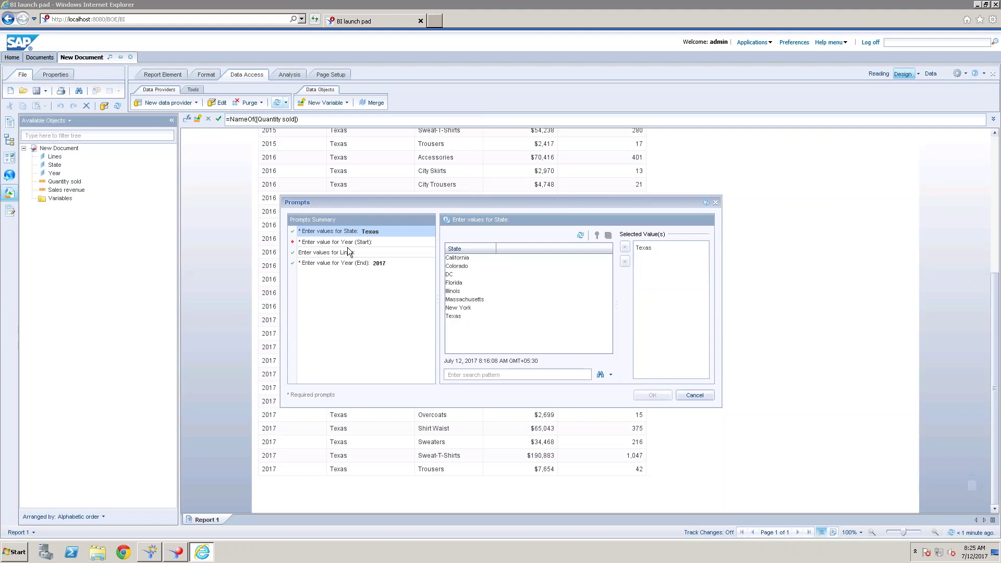
left_click(705, 394)
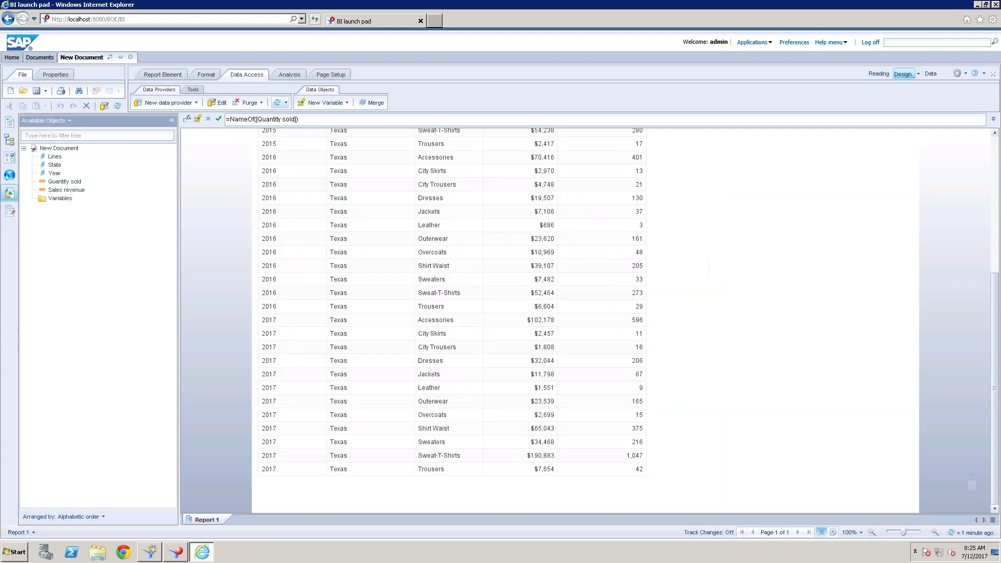
Step: Reorder the query's prompts in Query Properties to Year (Start), Year (End), State, Lines
left_click(221, 103)
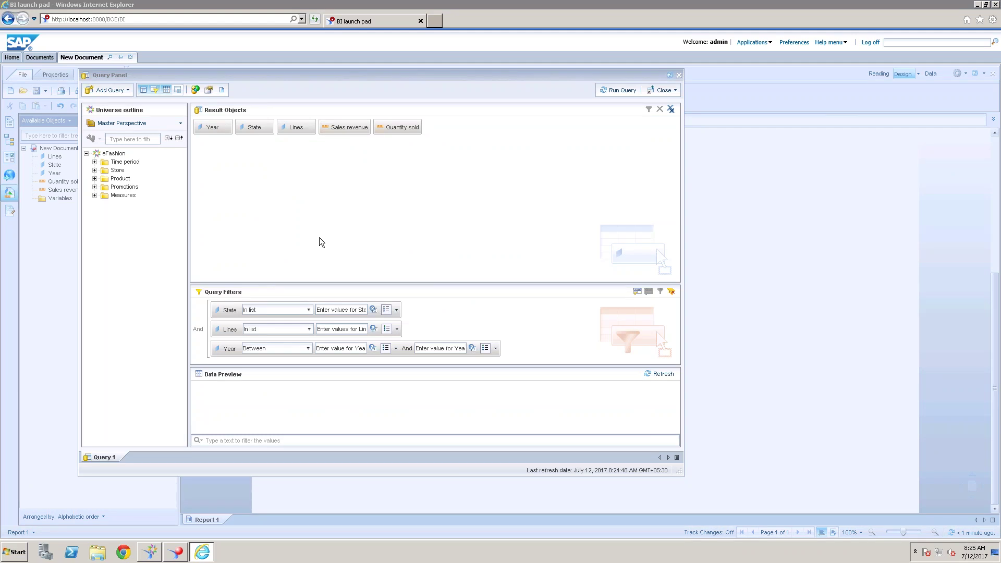
left_click(209, 90)
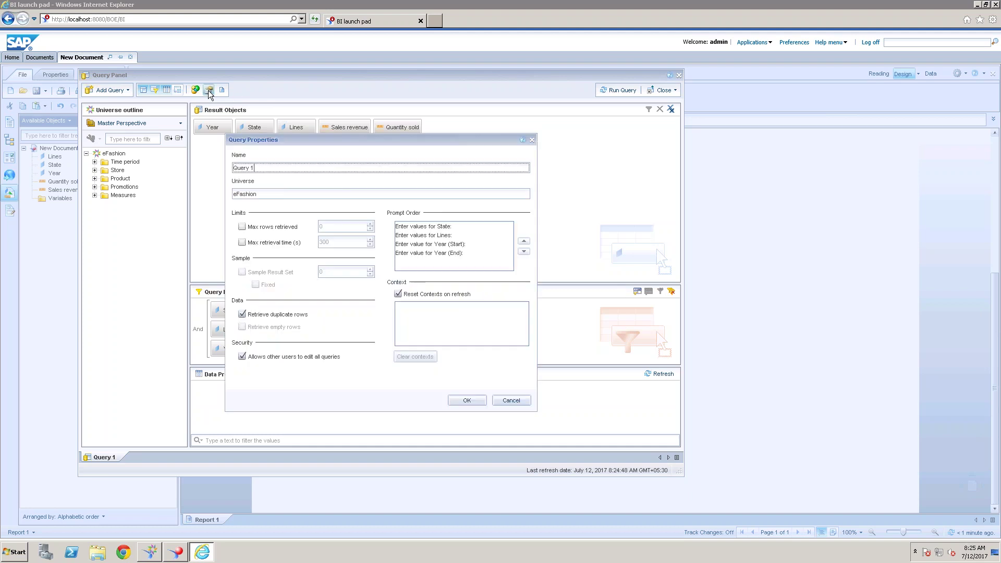
left_click(445, 237)
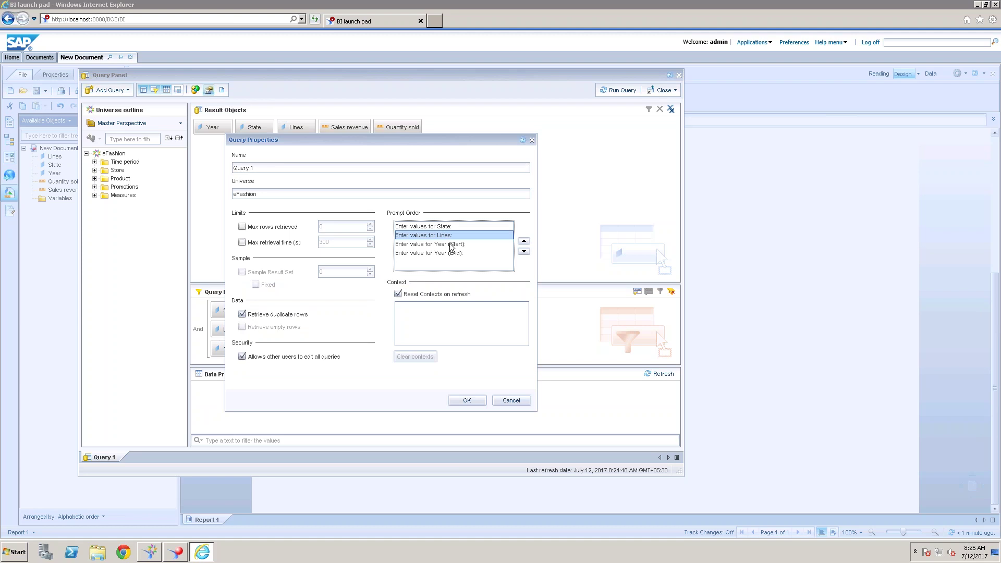
left_click(469, 245)
left_click(523, 243)
left_click(523, 243)
left_click(452, 254)
left_click(525, 241)
left_click(523, 241)
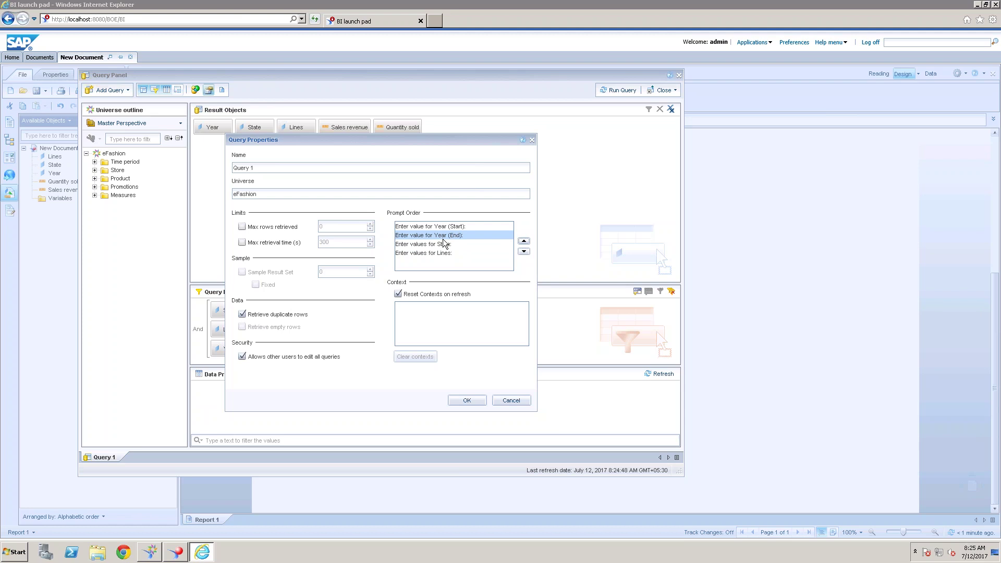
left_click(477, 403)
Step: Run the query for Year (Start) 2004 and Year (End) 2006, and review the report rows
left_click(622, 92)
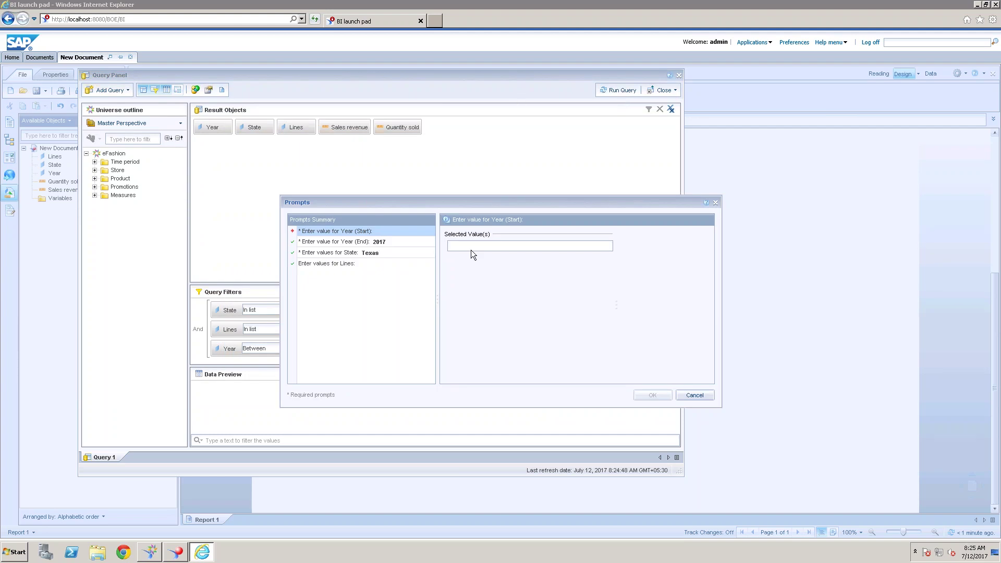
type("20")
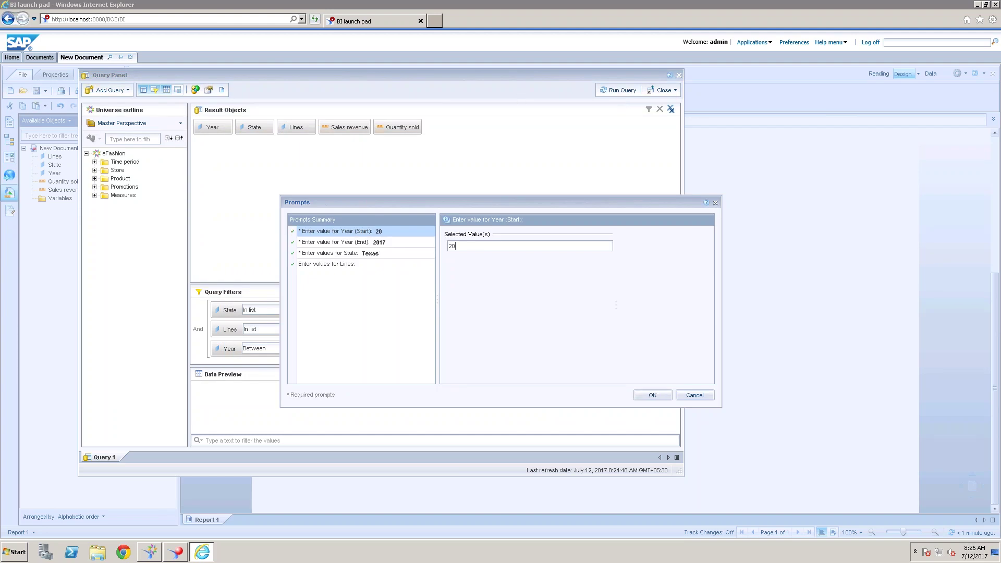
type("04")
left_click(370, 241)
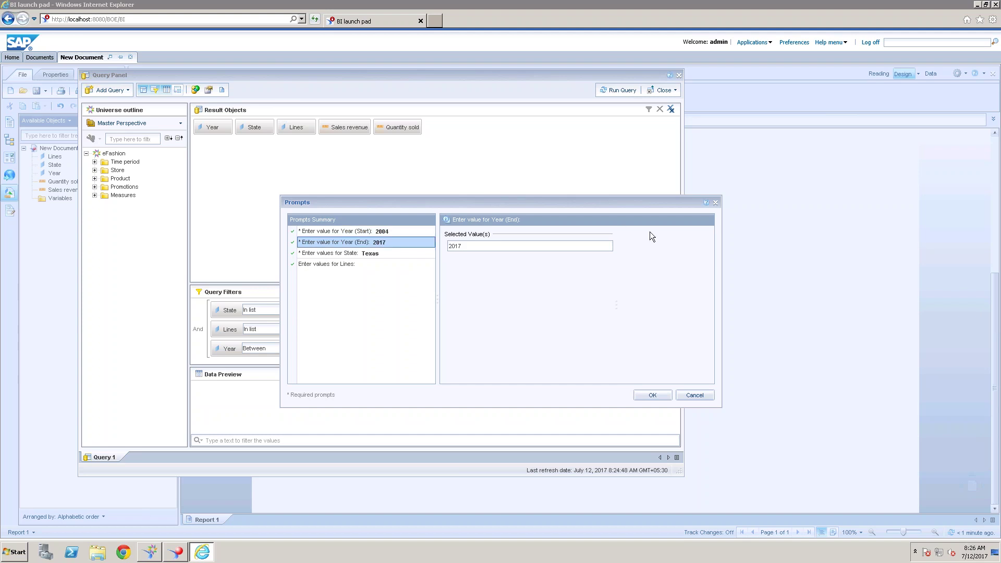
left_click(495, 247)
type("2006")
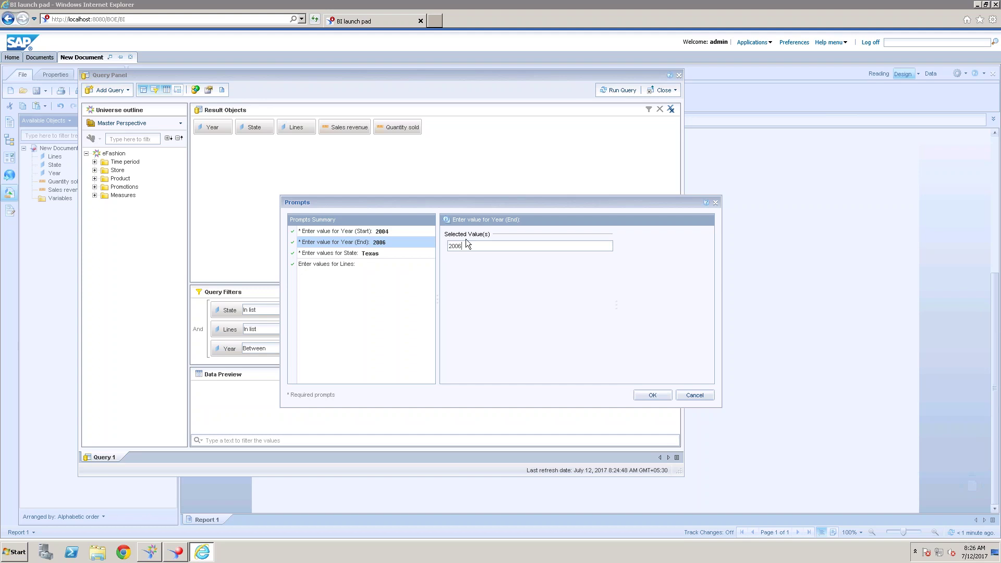
left_click(652, 395)
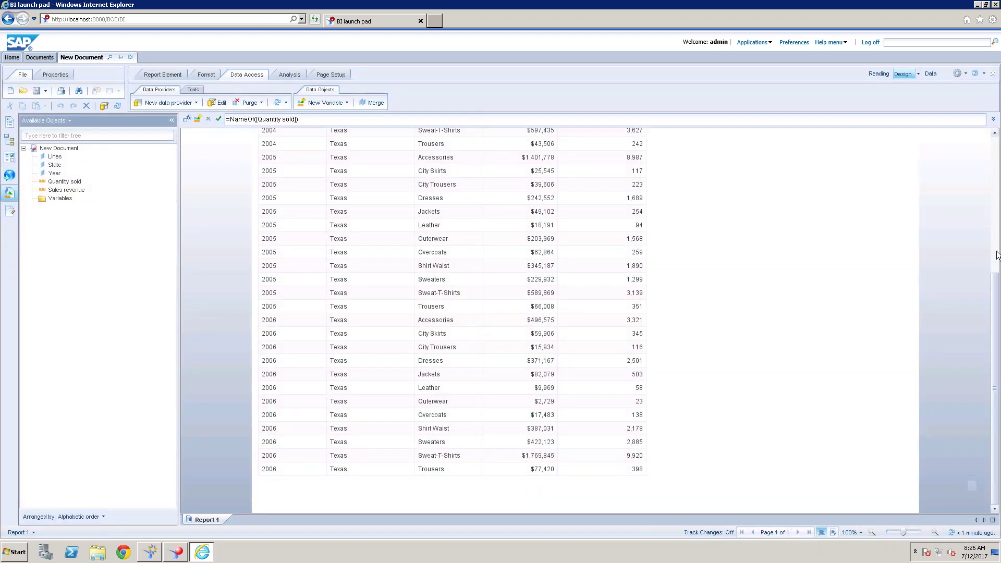
scroll(997, 259, "up", 4)
scroll(996, 344, "down", 5)
scroll(995, 250, "up", 4)
scroll(996, 250, "up", 1)
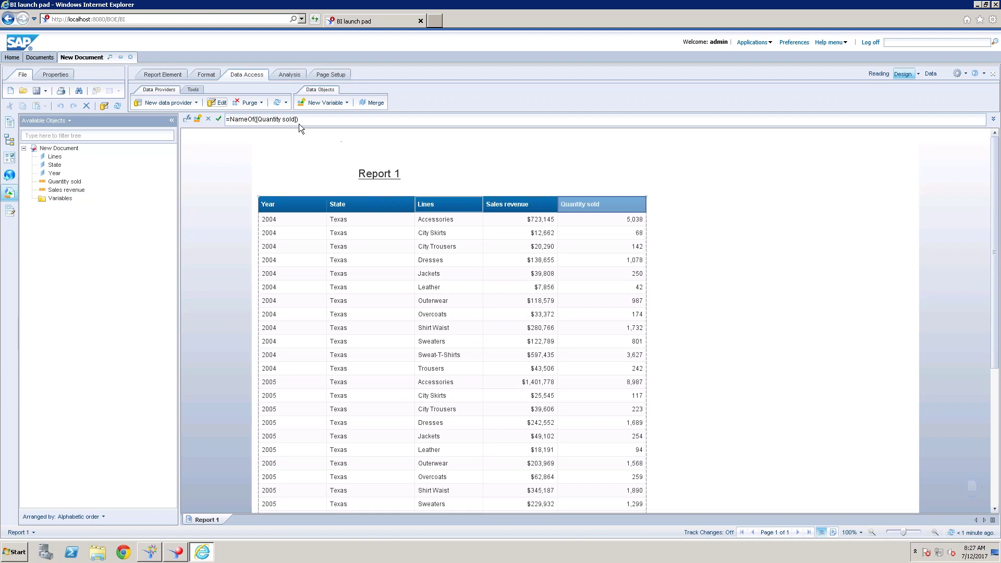
Step: Start refreshing the report, try CY as the Year (End) prompt value, and cancel the prompts
left_click(277, 102)
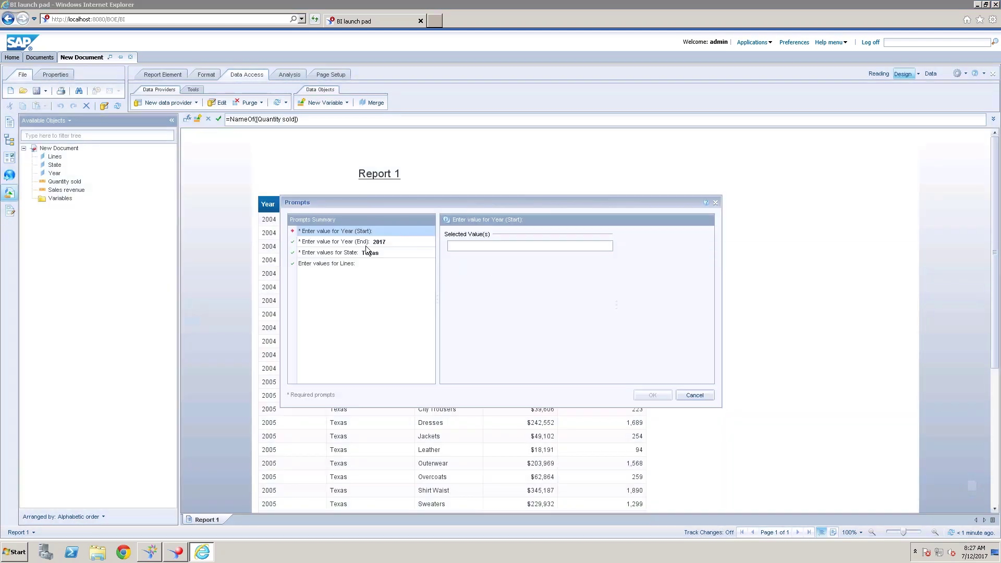
left_click(366, 243)
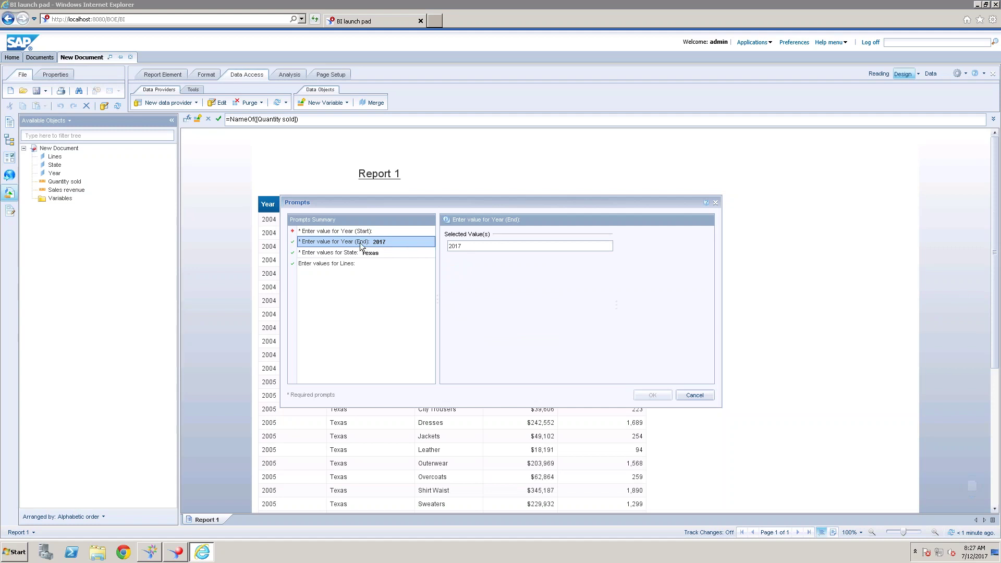
double_click(478, 248)
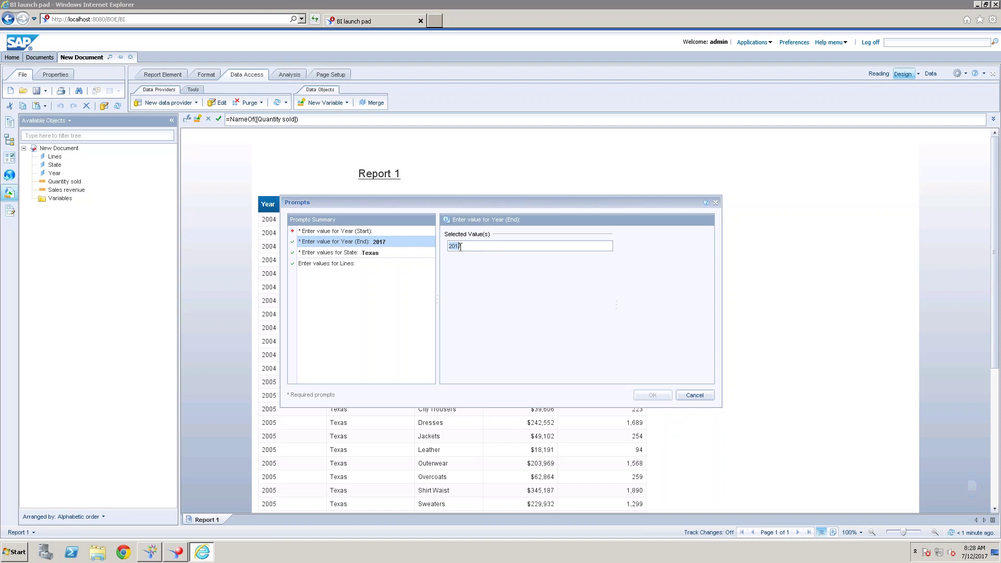
type("C")
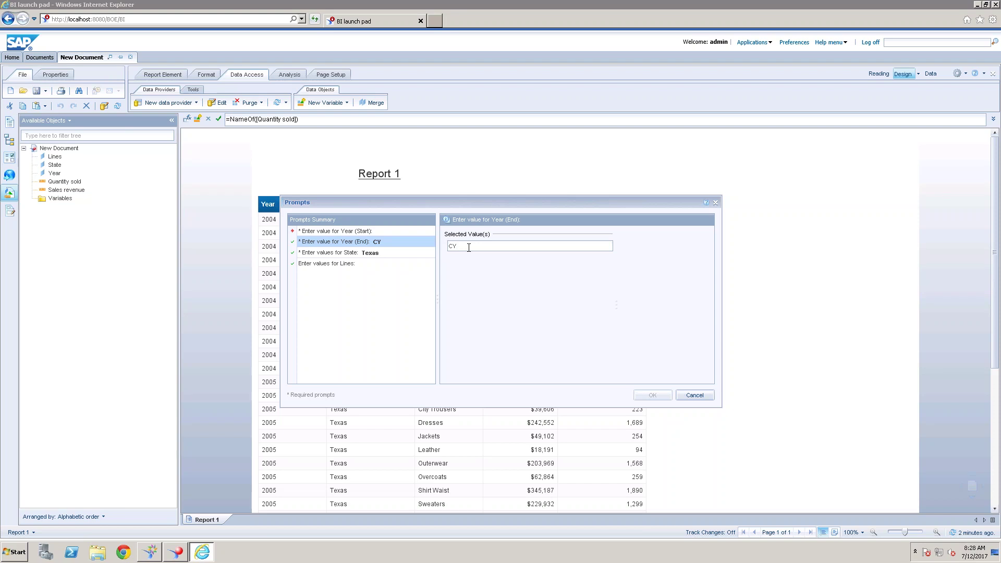
key("BackSpace")
left_click(703, 398)
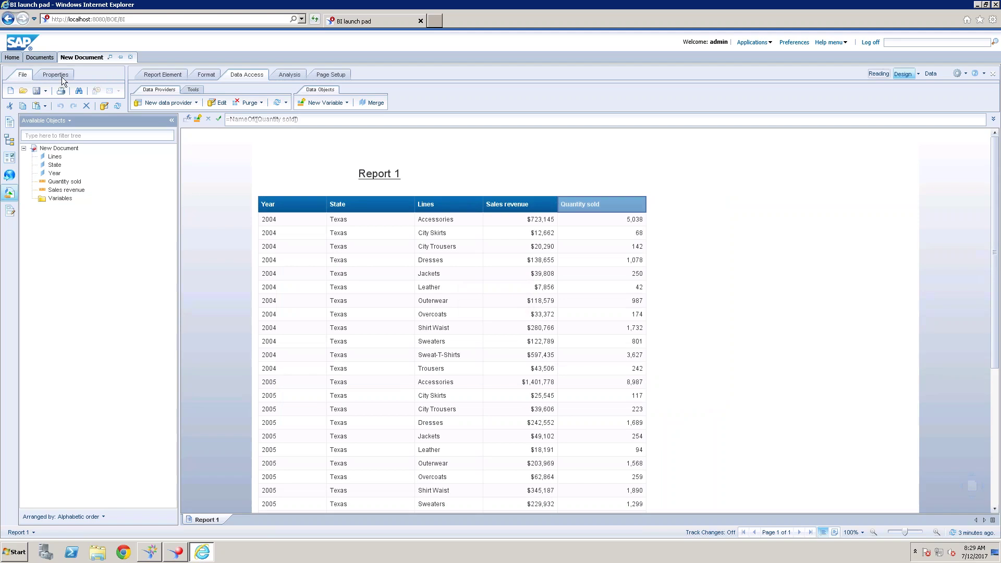
Step: Create a new document on the eFashion universe from the webi universes folder, discarding the current document's changes
left_click(10, 92)
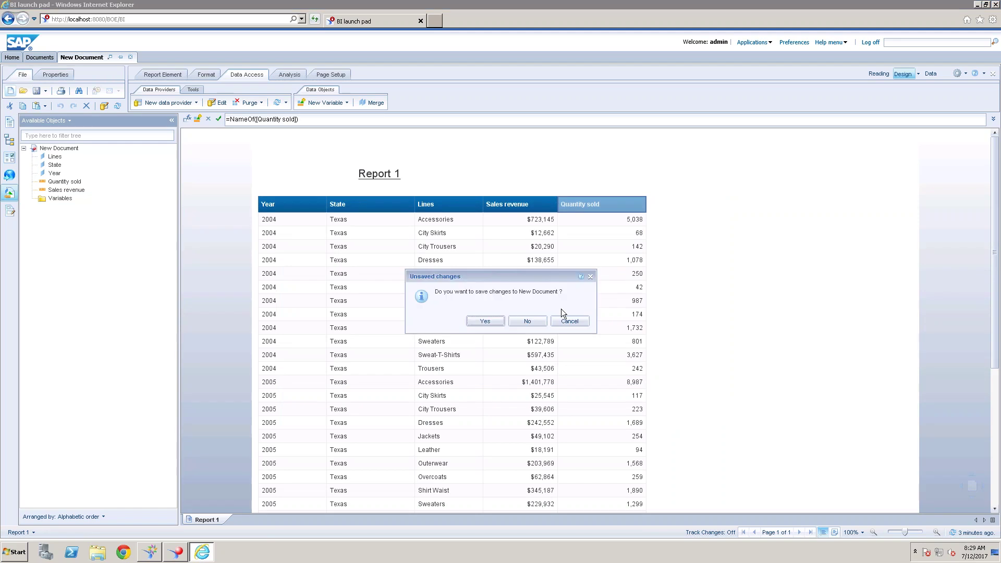
left_click(535, 323)
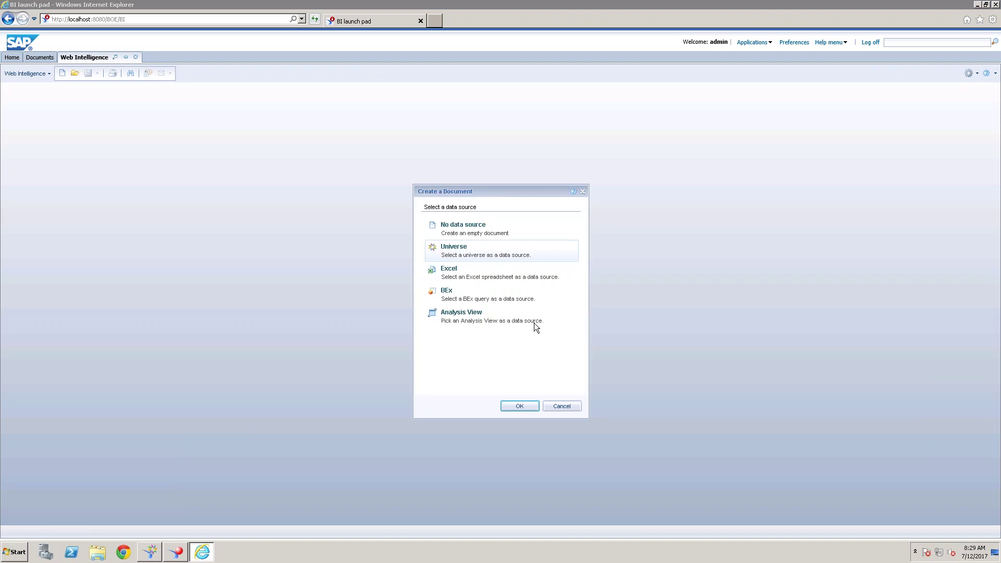
left_click(525, 407)
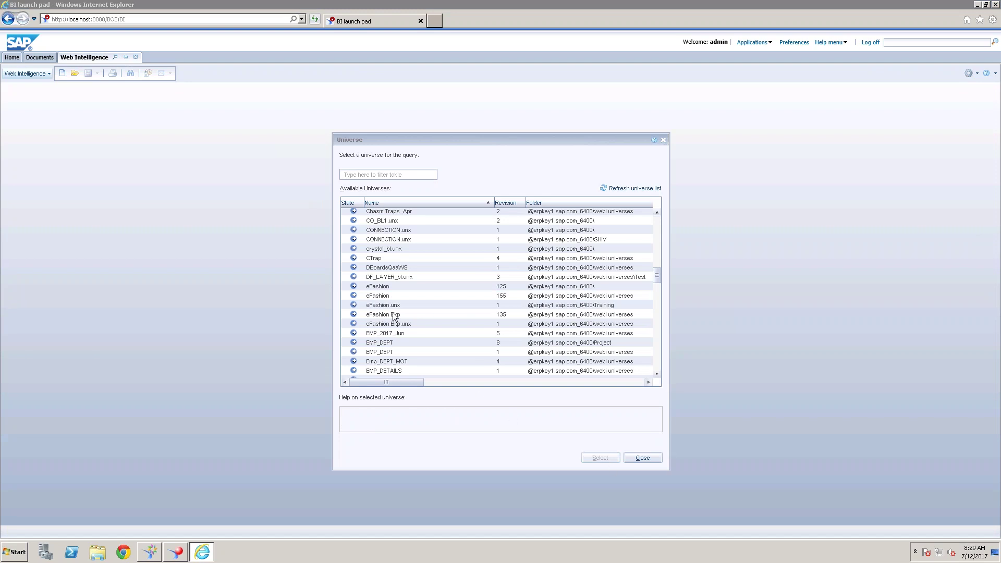
left_click(385, 296)
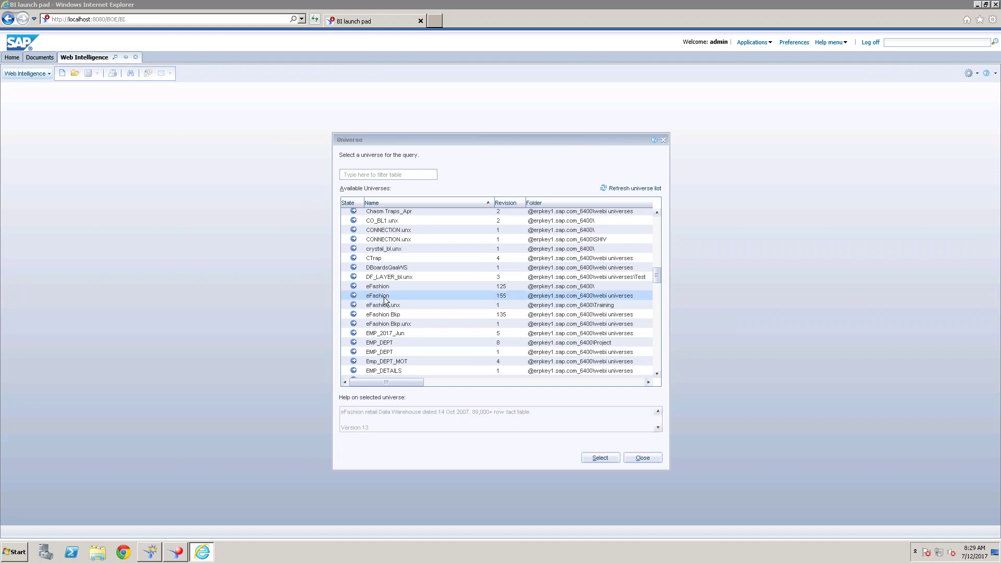
left_click(599, 458)
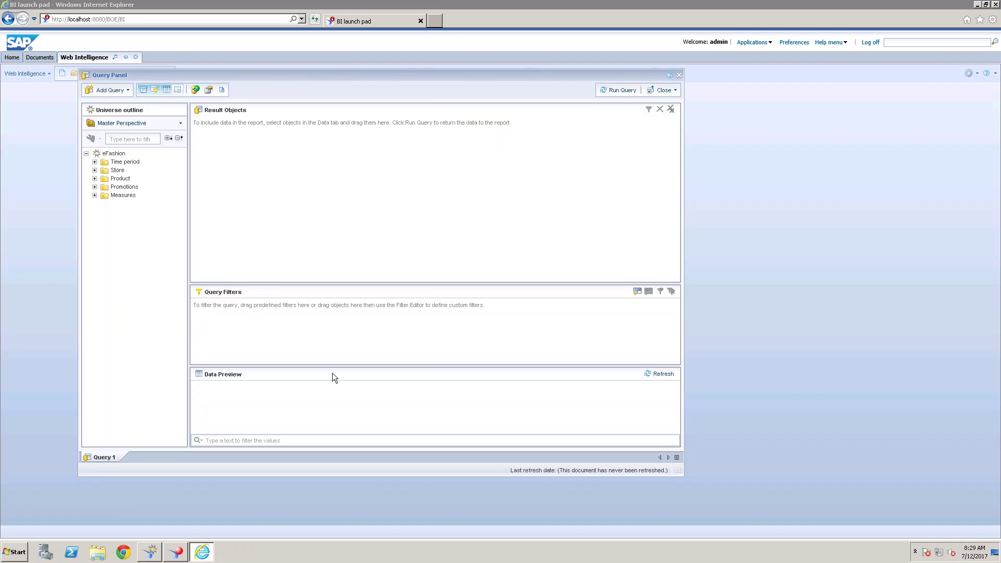
Step: Add Year, Lines and Sales revenue as result objects, run the query and dismiss the autosave notice
left_click(94, 162)
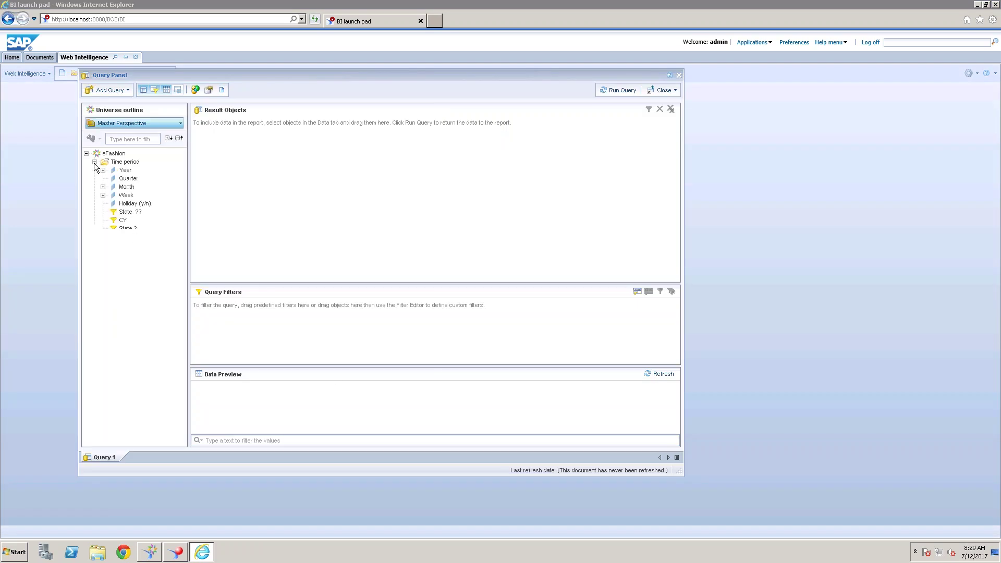
double_click(126, 170)
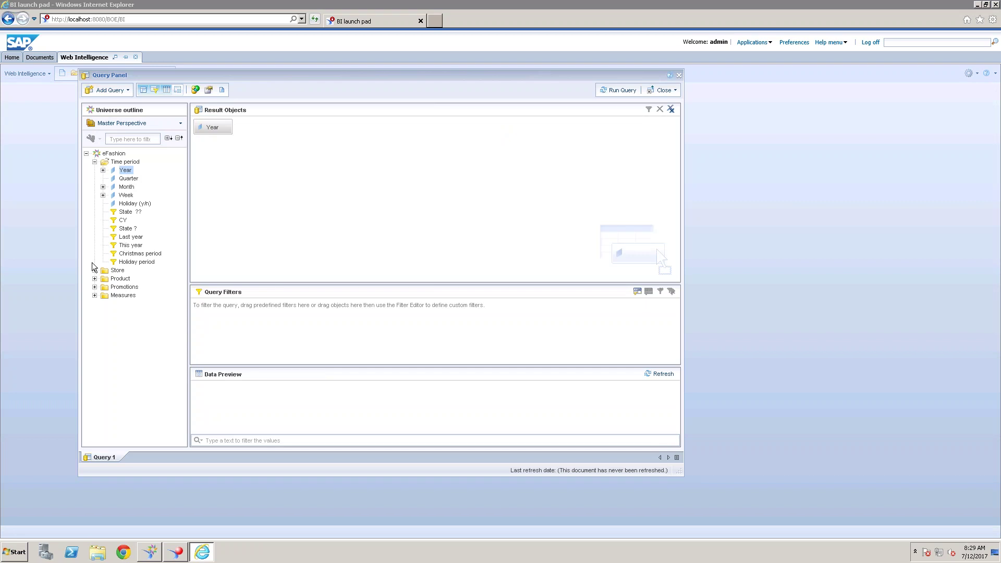
left_click(94, 278)
double_click(126, 287)
left_click(94, 386)
double_click(138, 396)
left_click(617, 91)
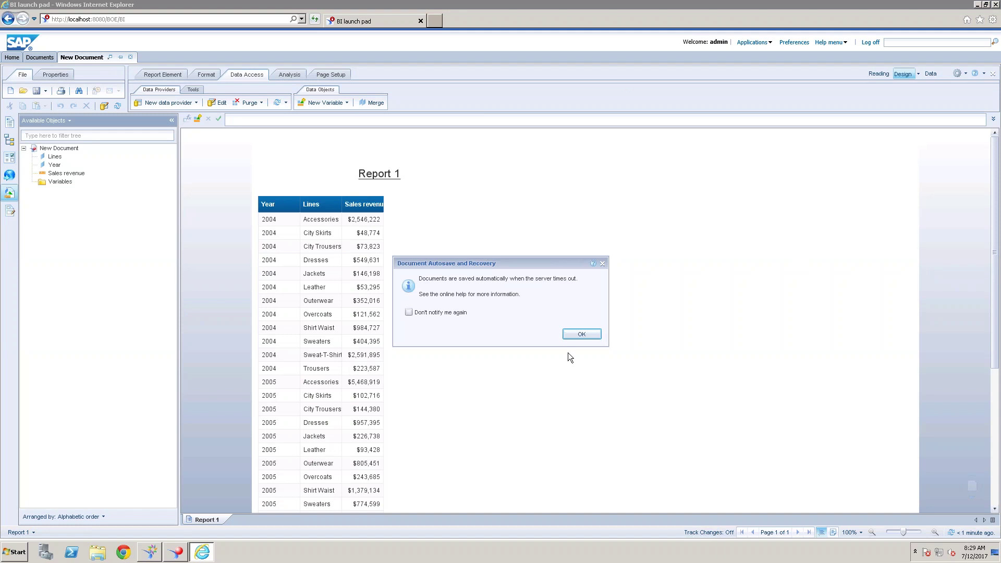
left_click(581, 334)
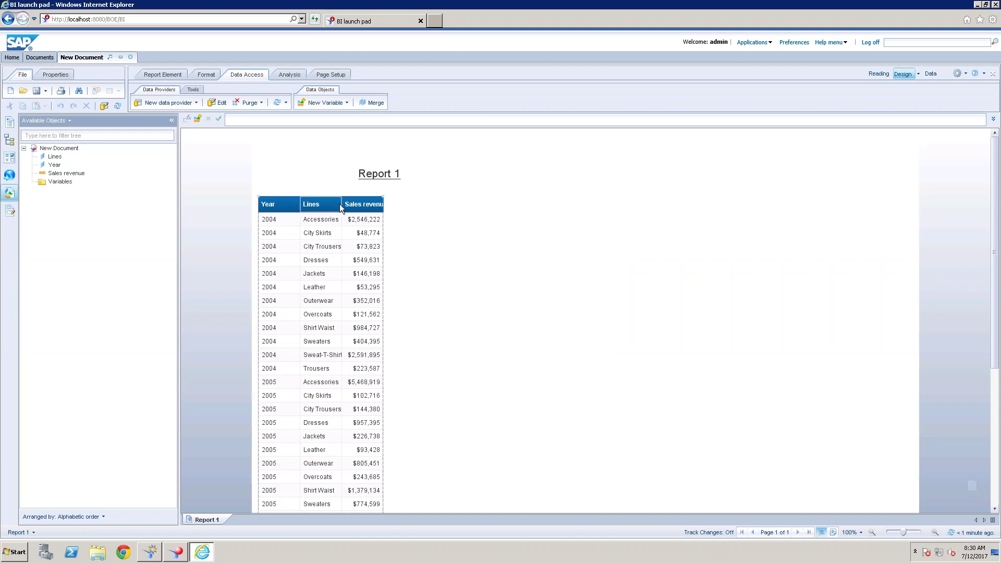
Step: Widen the Lines, Year and Sales revenue columns of the report table so their contents fit
double_click(339, 204)
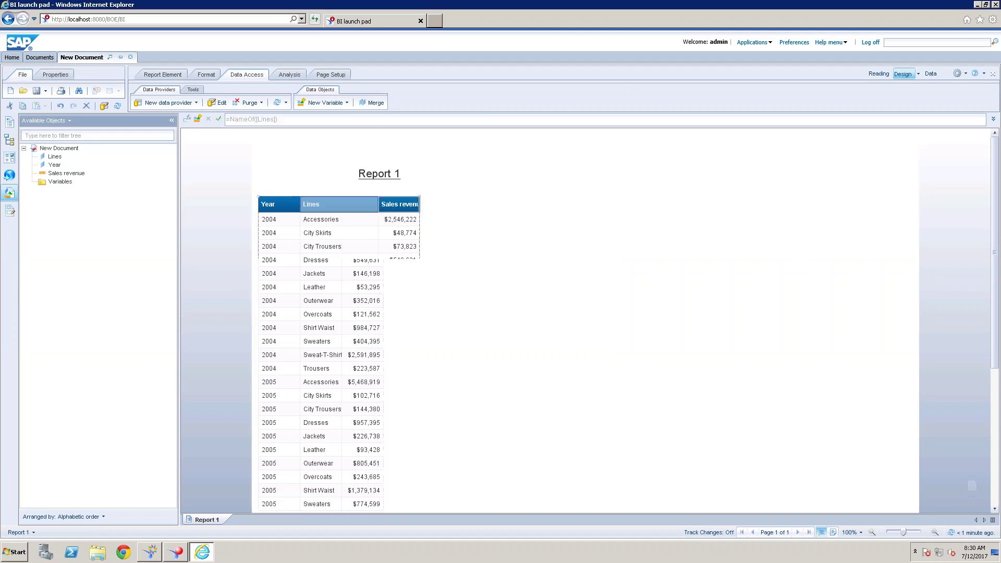
left_click(277, 204)
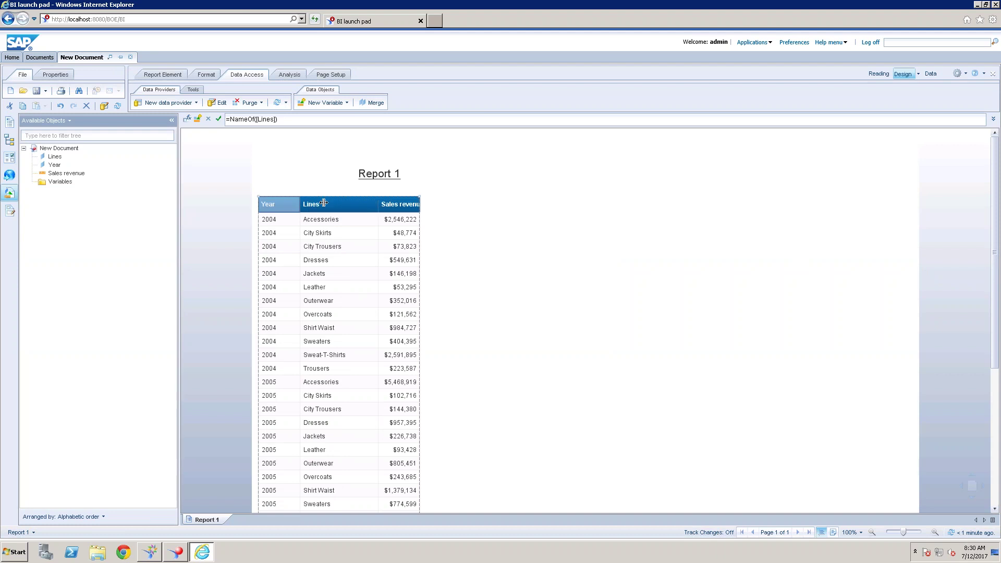
left_click_drag(300, 204, 335, 203)
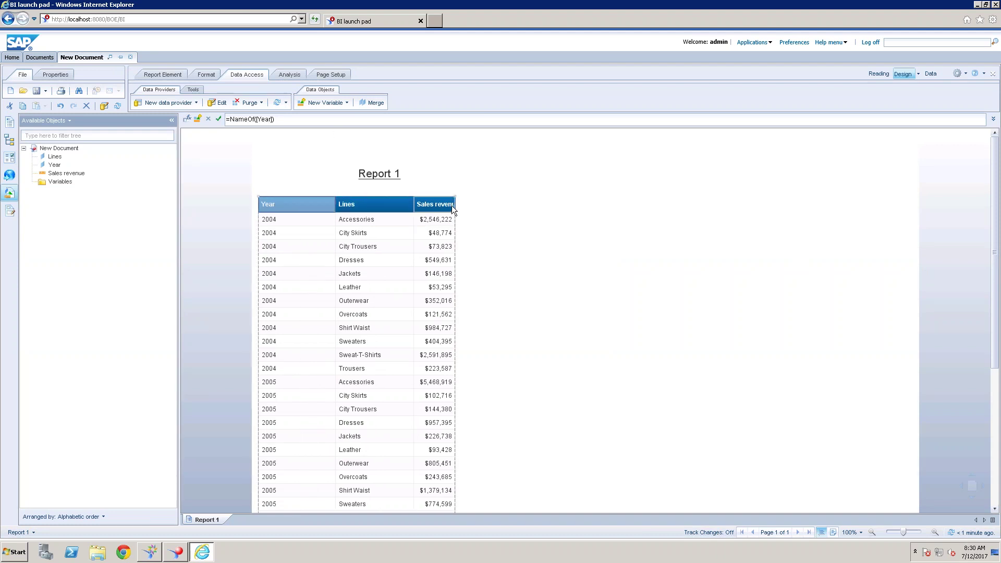
left_click_drag(455, 205, 489, 205)
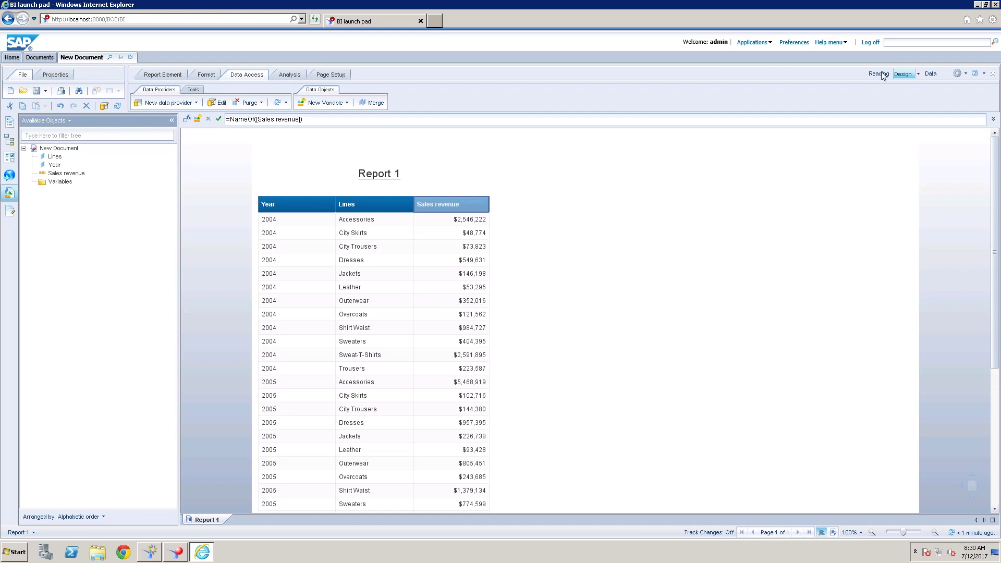
Step: Edit the query to add Quantity sold and State as result objects, and run it
left_click(221, 104)
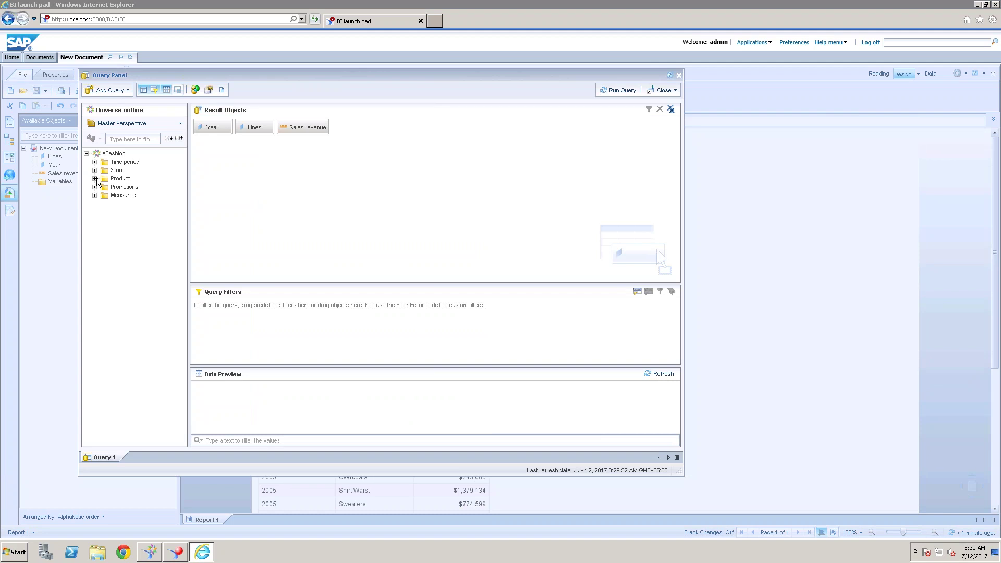
left_click(95, 196)
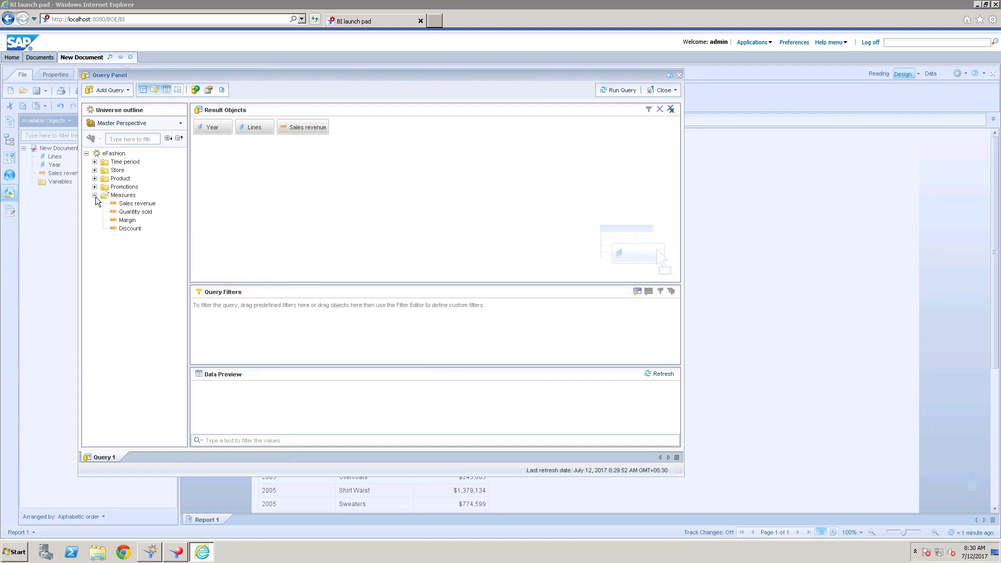
double_click(136, 212)
left_click(95, 170)
left_click(125, 179)
double_click(125, 180)
left_click(627, 90)
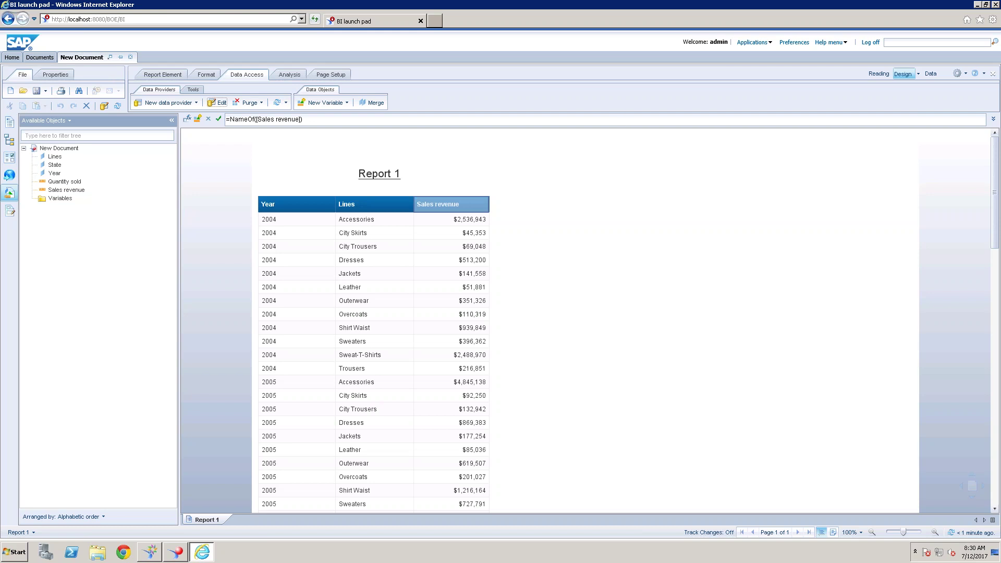
Step: Insert a second vertical table beside the existing one and fill its first two columns with Year and Lines
left_click(164, 74)
left_click(140, 102)
left_click(552, 203)
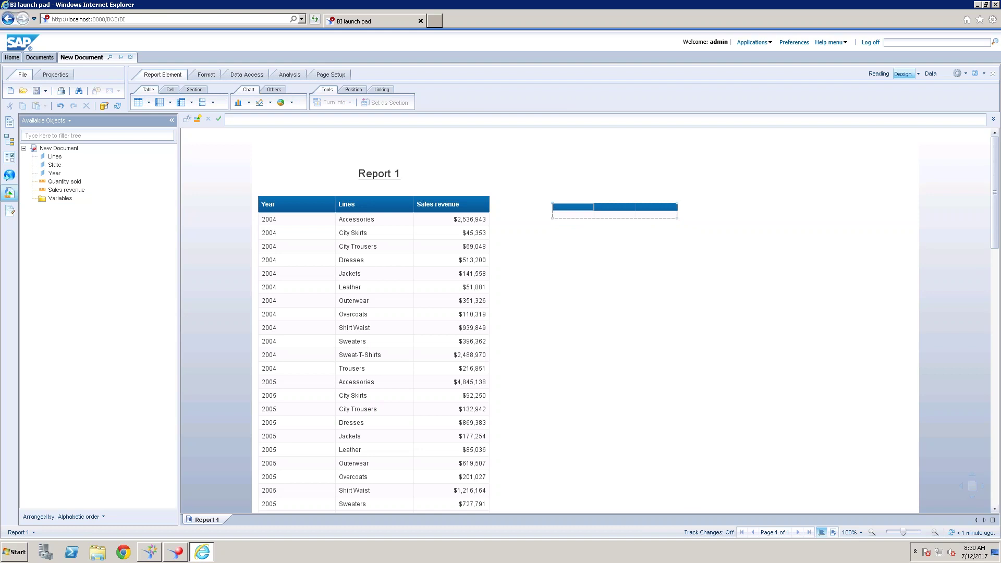
left_click(55, 173)
left_click_drag(346, 180, 611, 208)
left_click(590, 209)
left_click_drag(55, 157, 688, 209)
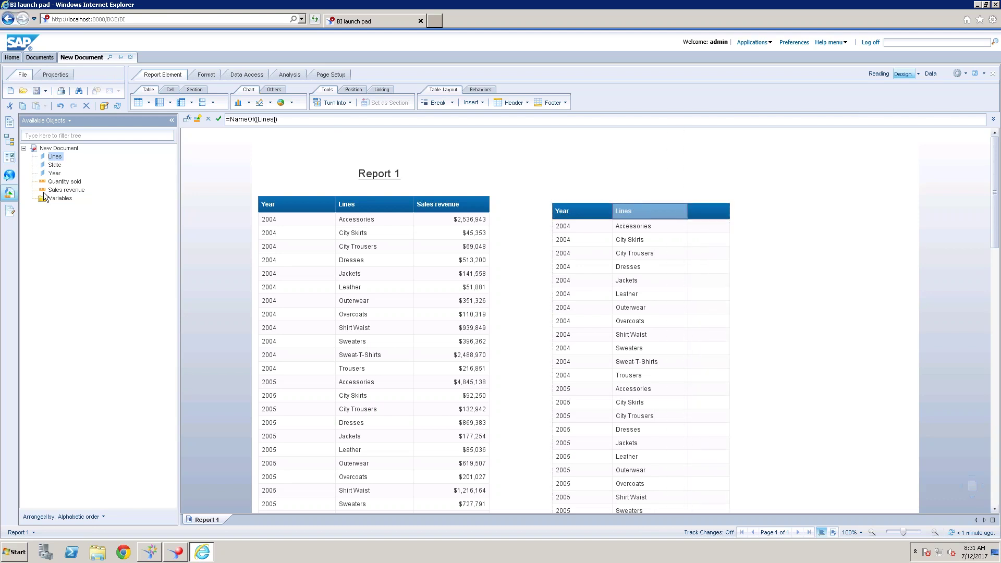
Step: Add Quantity sold as the second table's last column and widen its Quantity sold and Year columns
left_click(80, 181)
left_click_drag(175, 179, 722, 223)
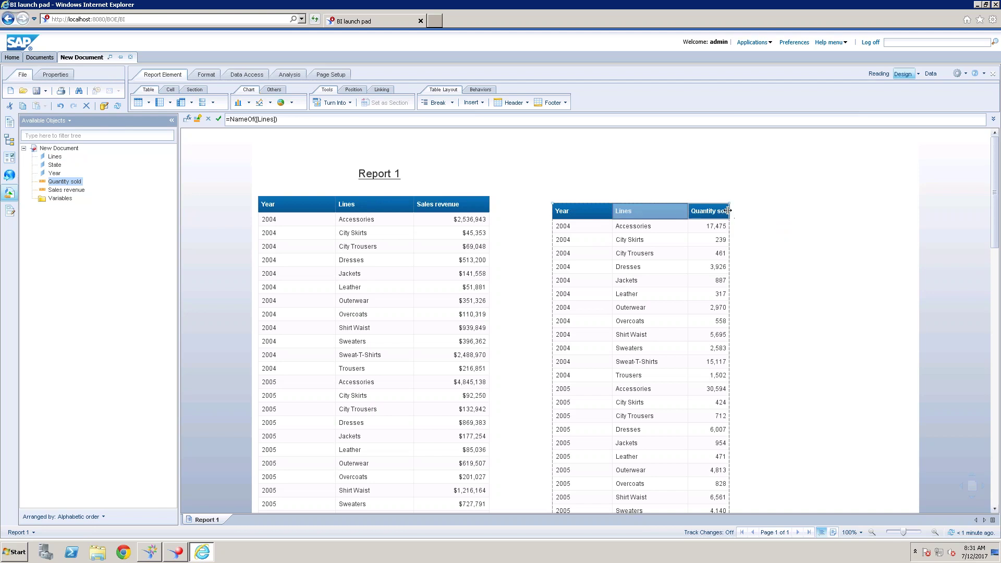
left_click(728, 212)
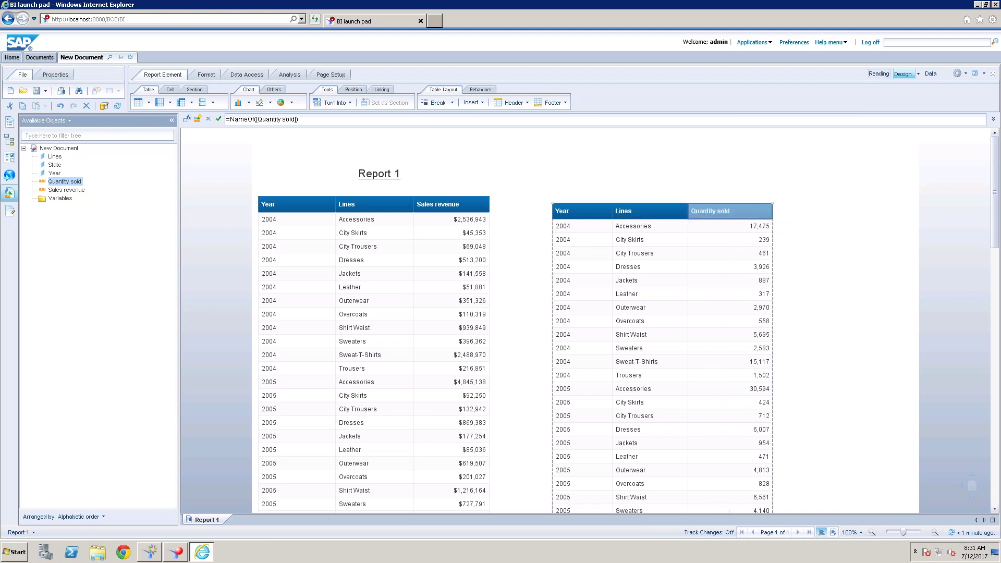
left_click_drag(611, 211, 627, 211)
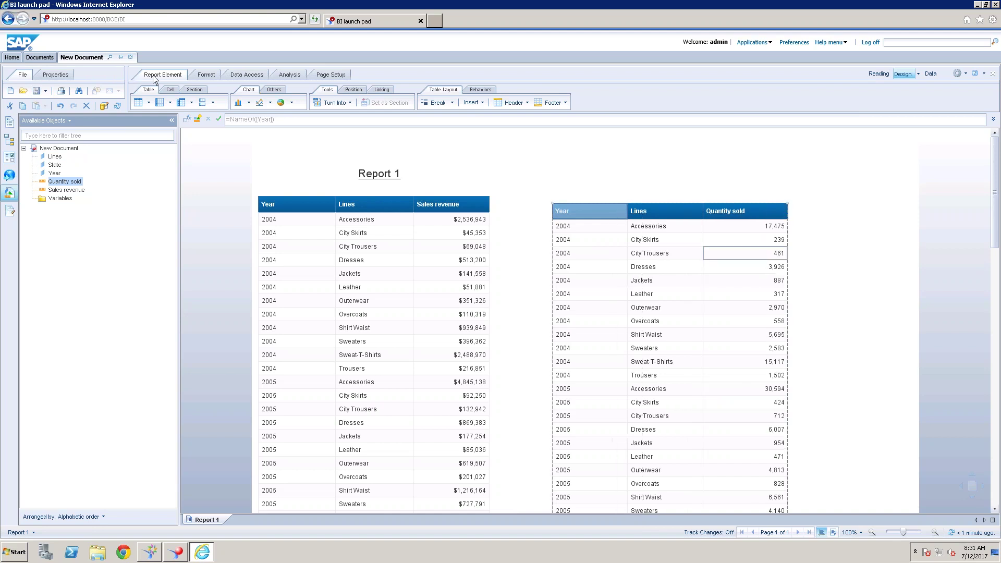
left_click(139, 104)
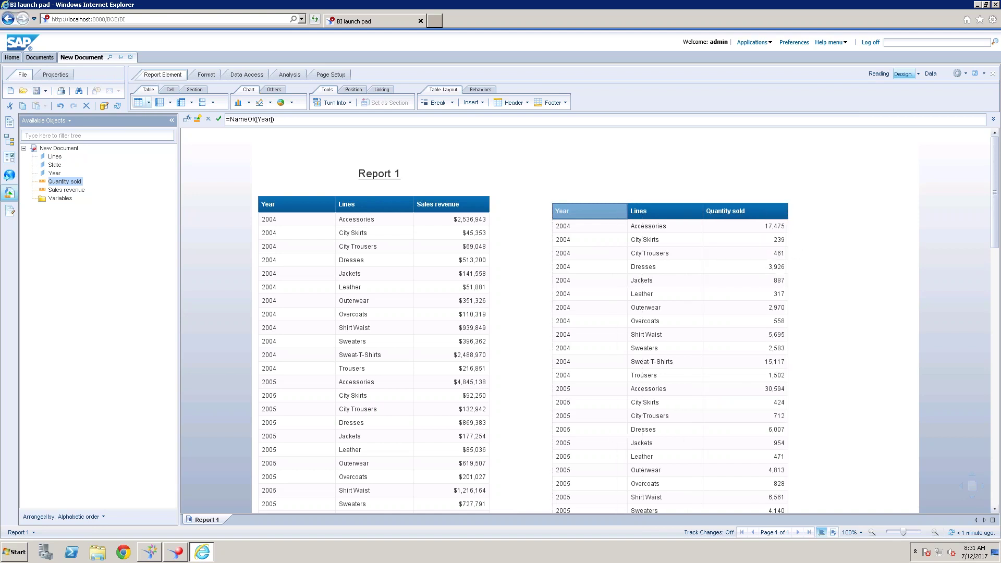
left_click(812, 205)
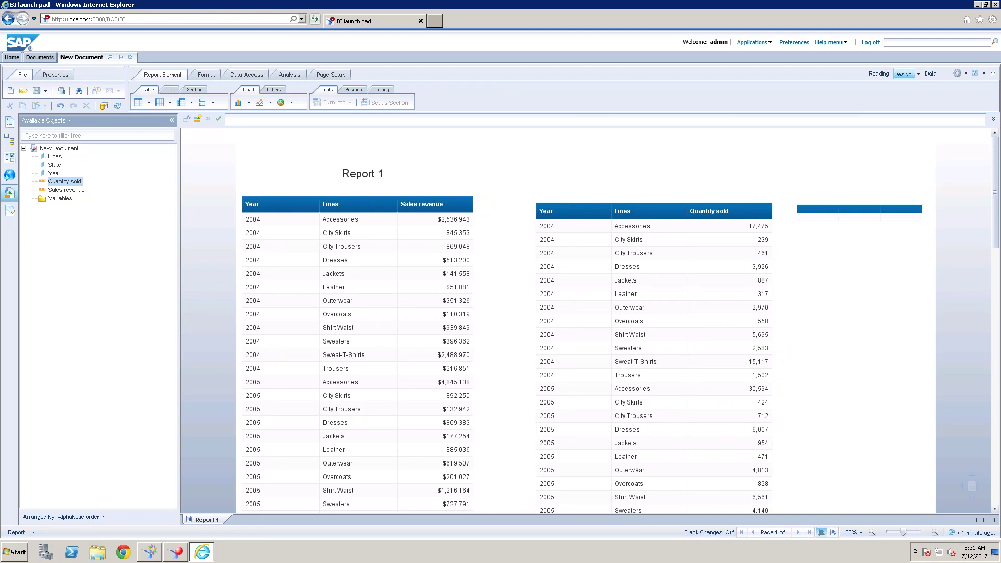
left_click(936, 167)
left_click_drag(54, 174, 816, 208)
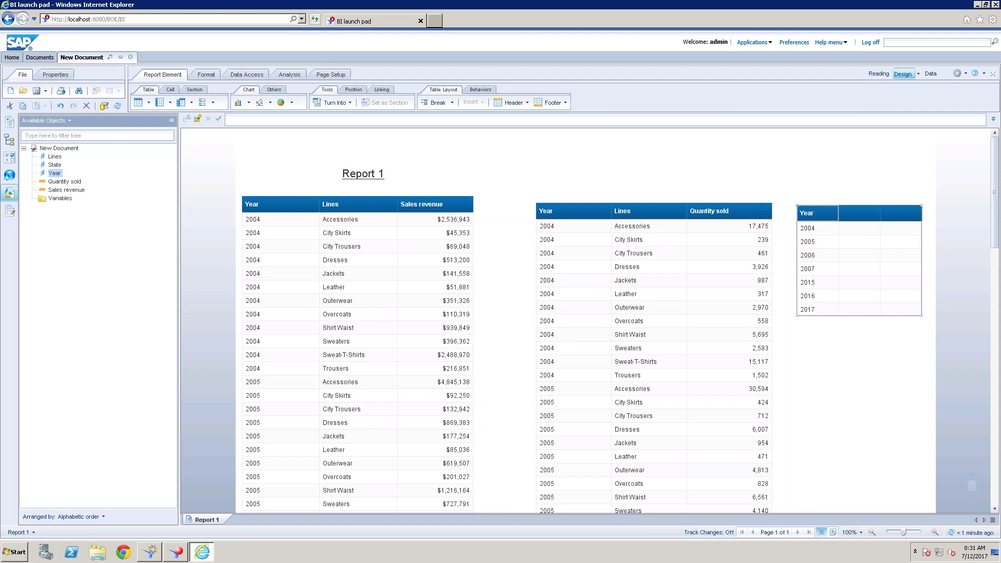
key("Delete")
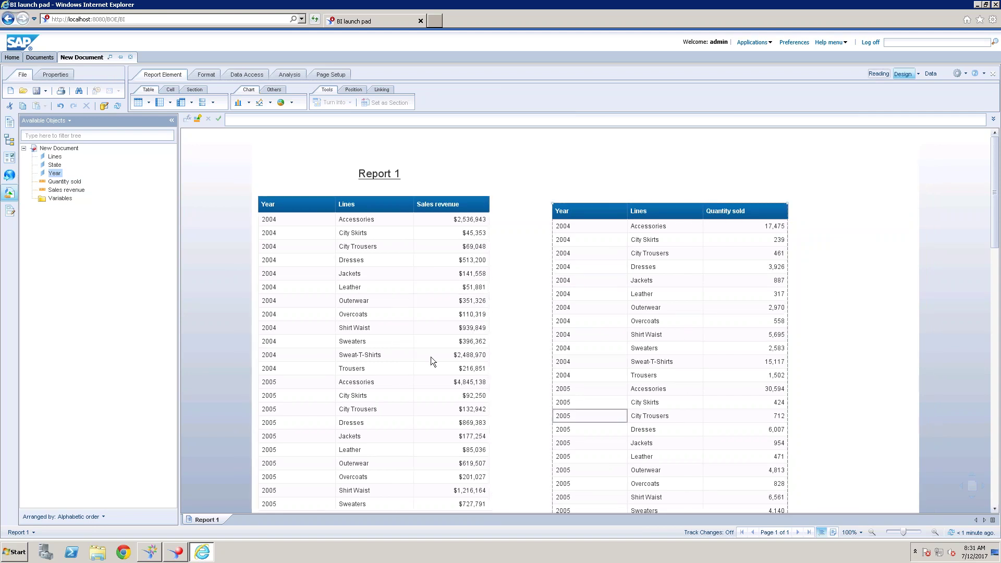
Step: Filter the Sales revenue table on Year in list 2006
left_click(318, 341)
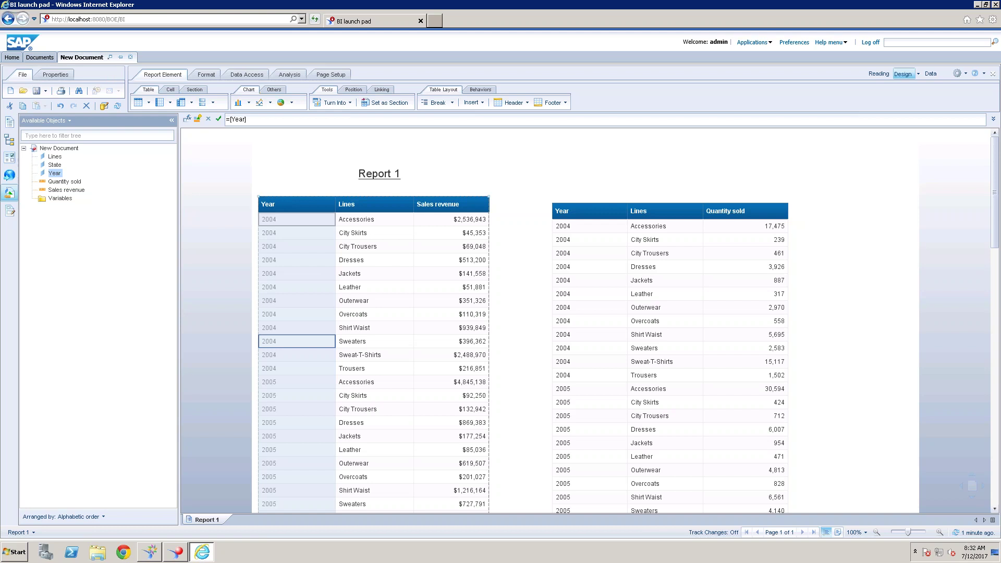
left_click(289, 74)
left_click(148, 102)
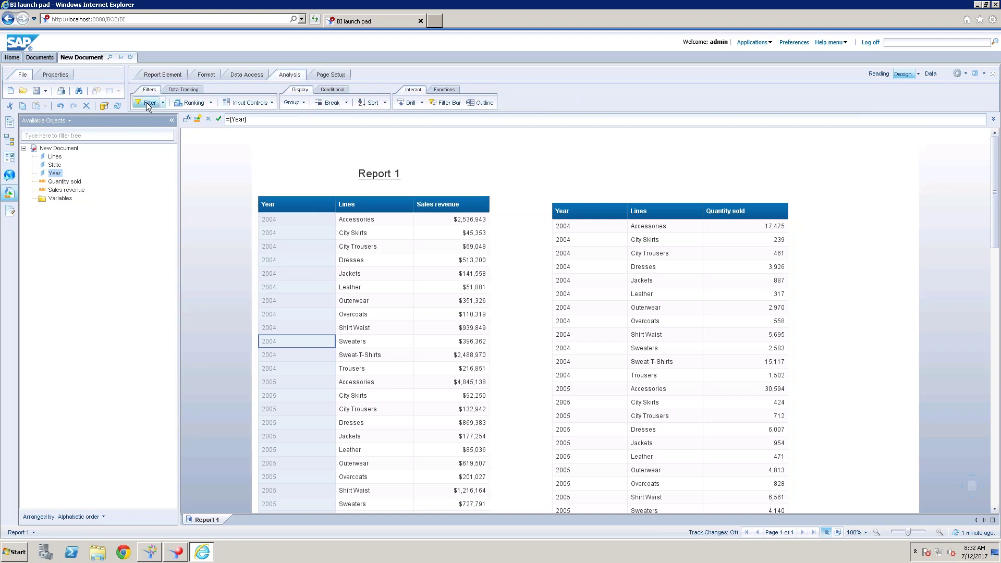
double_click(304, 332)
left_click(627, 458)
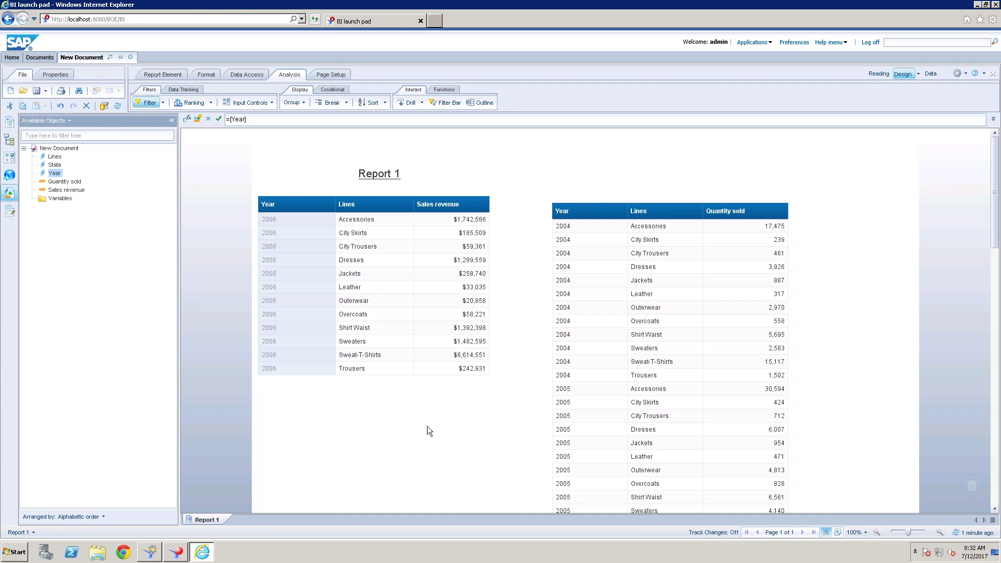
Step: Filter the Quantity sold table on Year in list 2005 and 2004
left_click(597, 303)
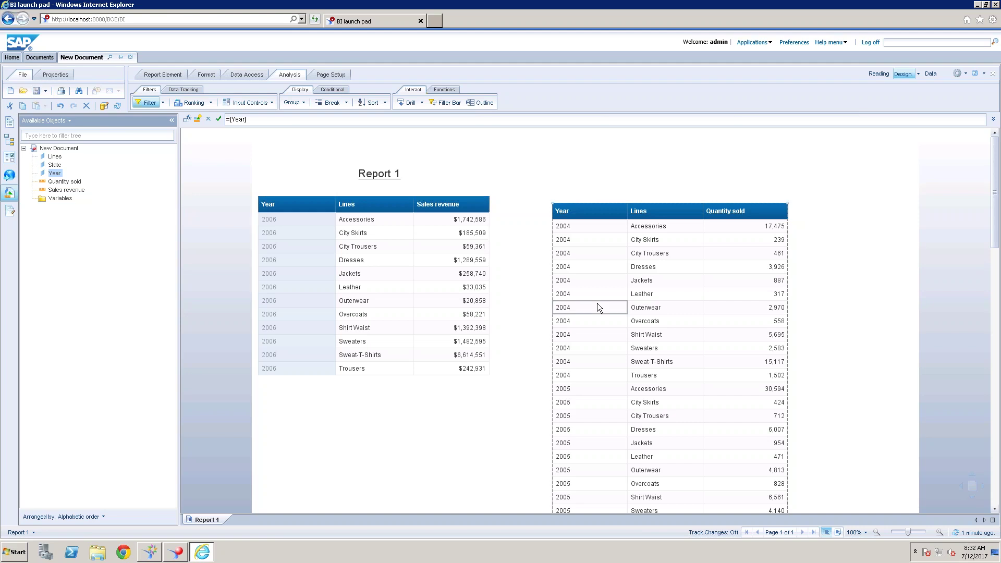
left_click(144, 104)
double_click(296, 323)
left_click(297, 314)
double_click(297, 316)
left_click(633, 459)
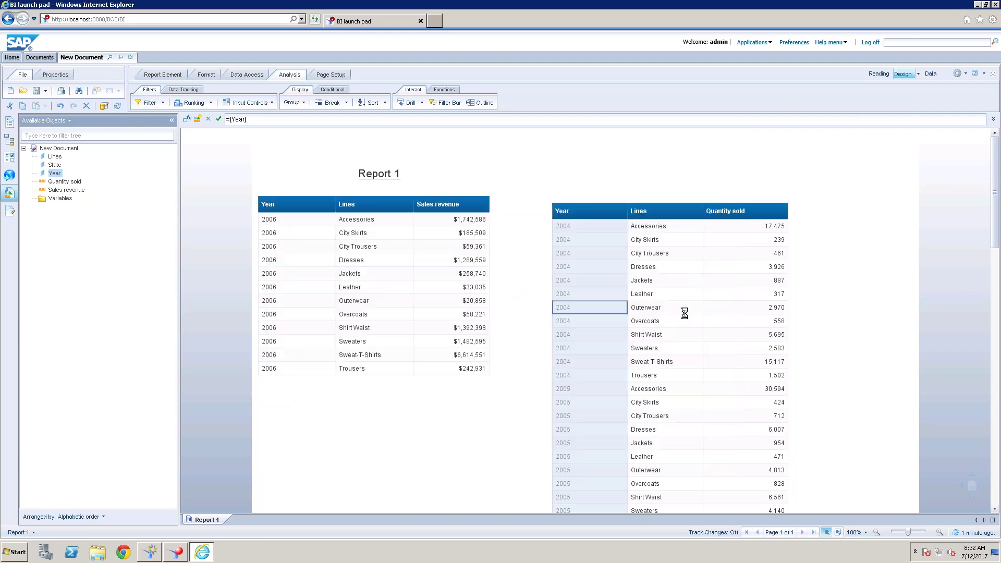
Step: Add a Lines filter to the Quantity sold table for City Trousers, Dresses, Jackets, Leather, Outerwear, Overcoats and Shirt Waist
left_click(665, 294)
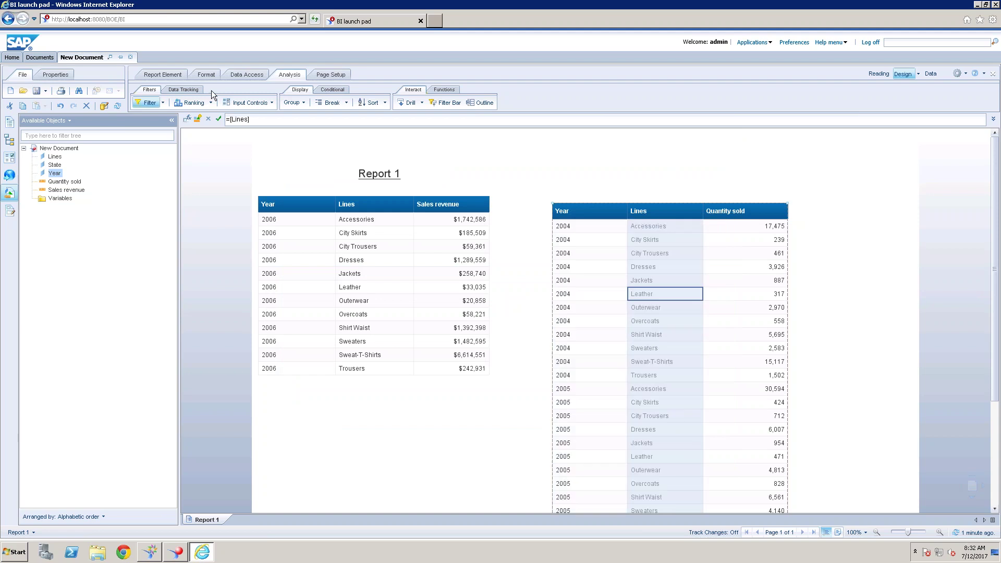
left_click(149, 102)
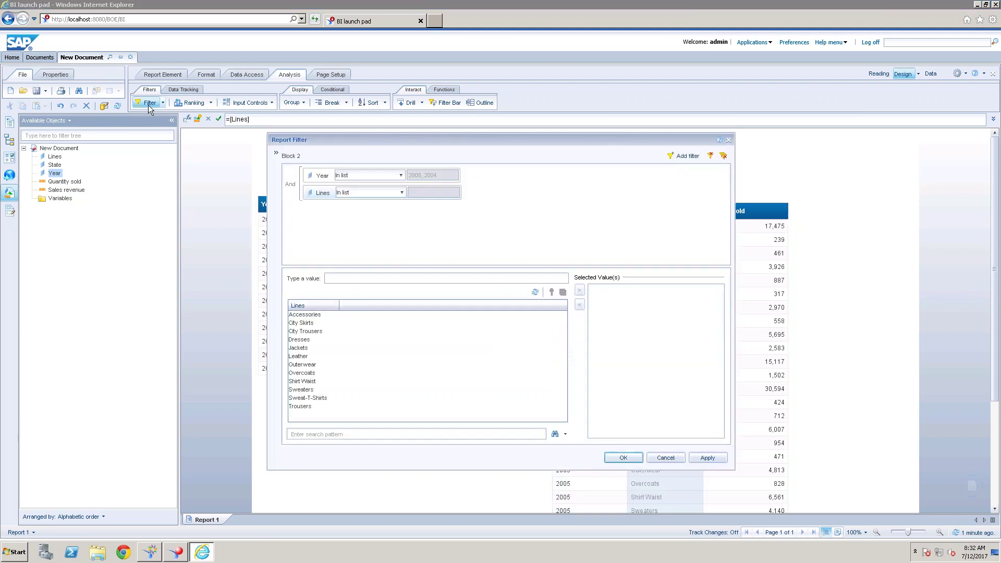
left_click(315, 332)
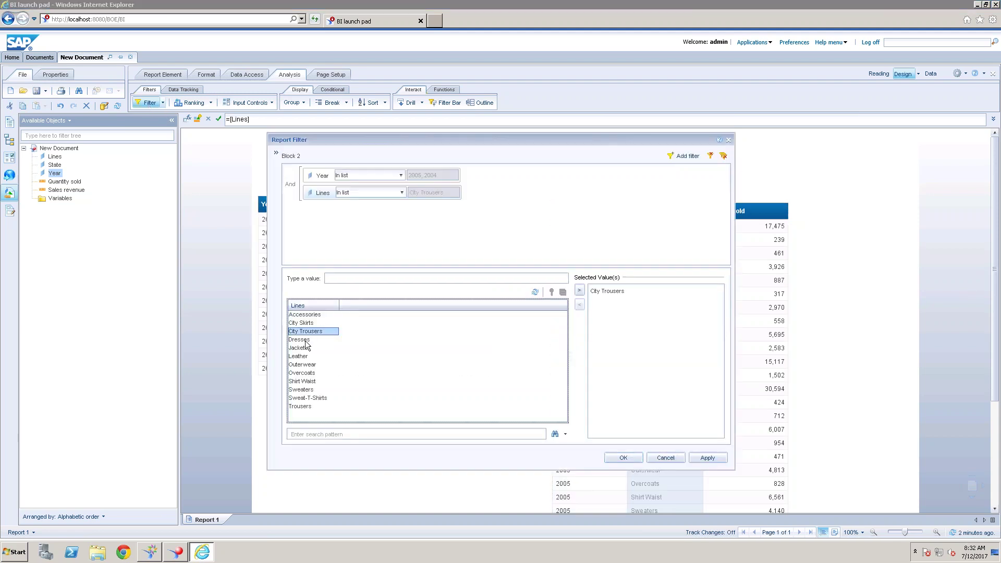
double_click(306, 340)
double_click(305, 348)
double_click(305, 356)
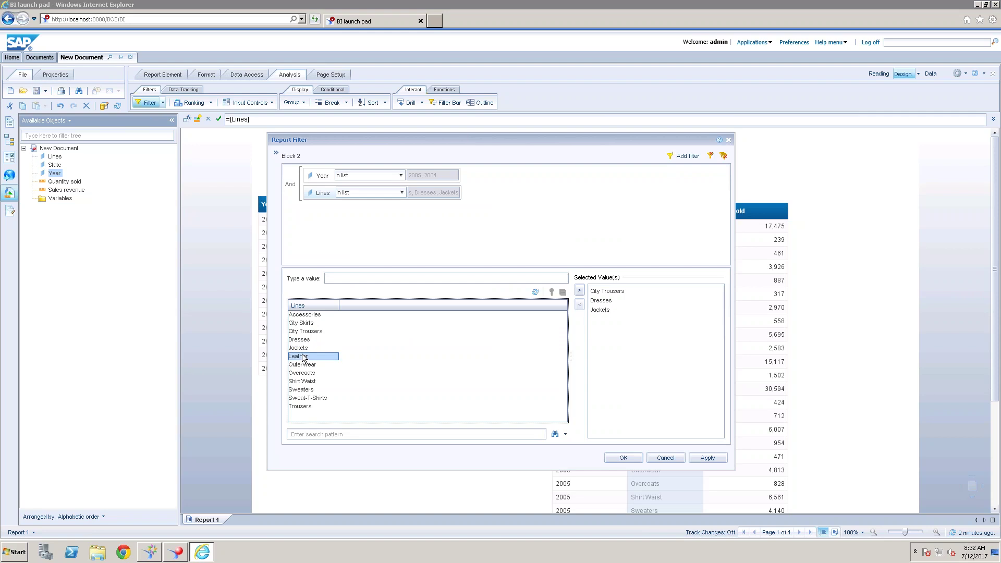
double_click(306, 365)
double_click(306, 374)
double_click(305, 381)
left_click(624, 459)
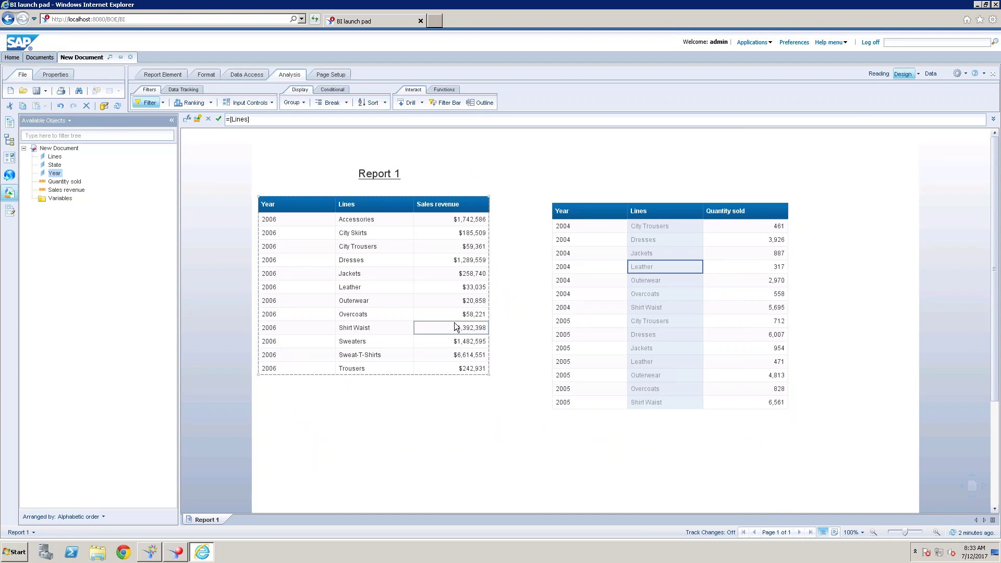
Step: Duplicate the Report 1 tab and its copies to produce three additional report tabs
left_click(746, 140)
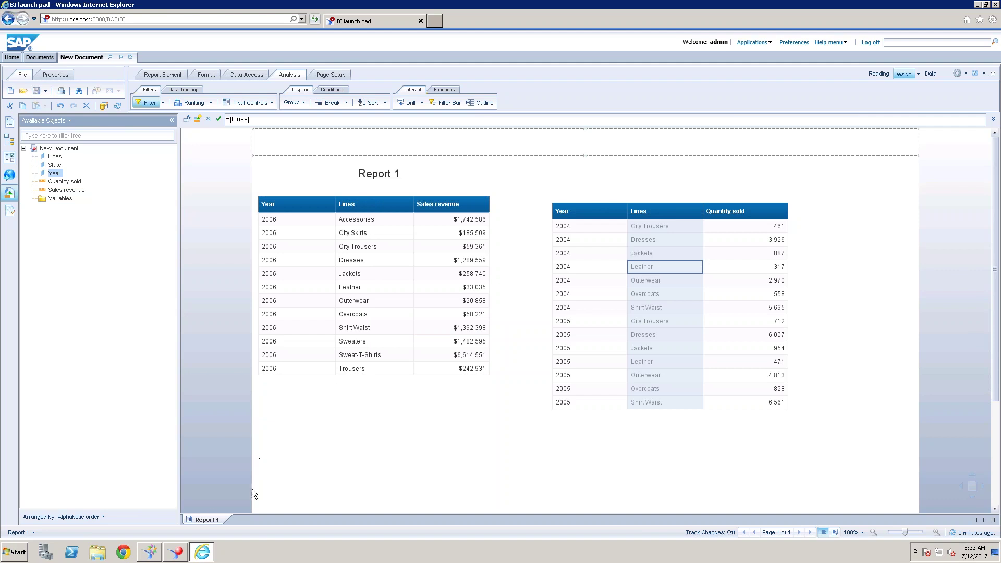
right_click(211, 518)
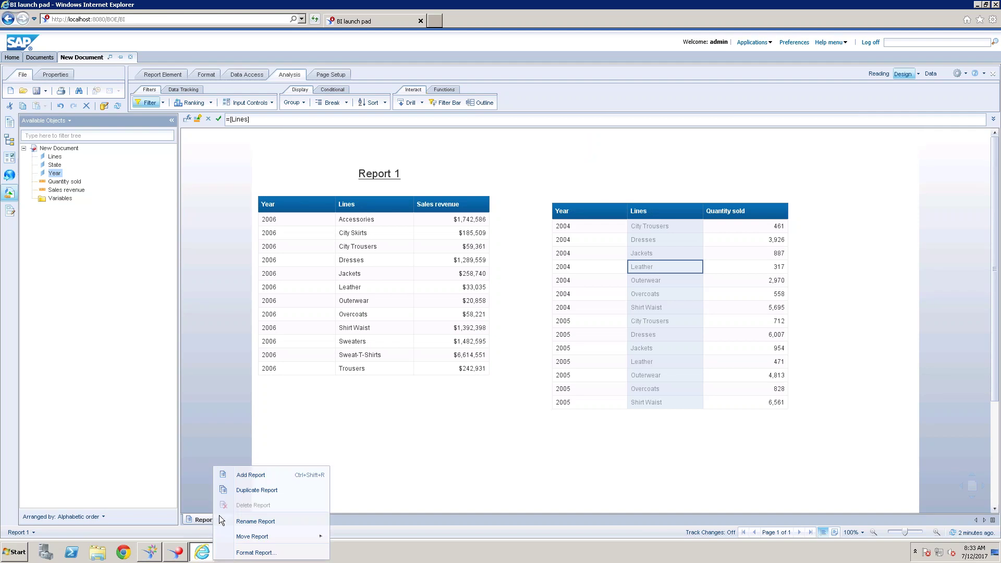
left_click(256, 490)
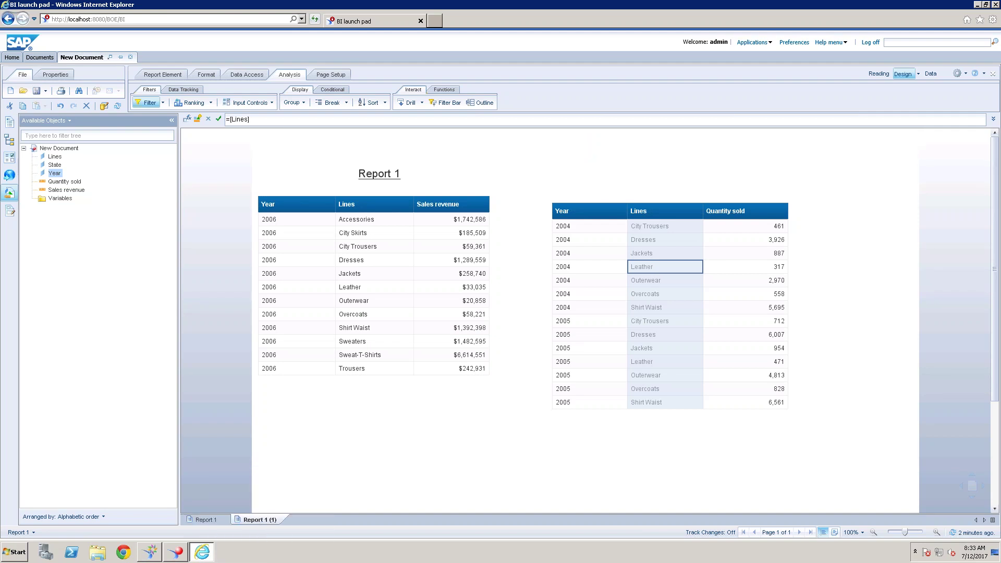
right_click(280, 520)
left_click(315, 491)
right_click(327, 520)
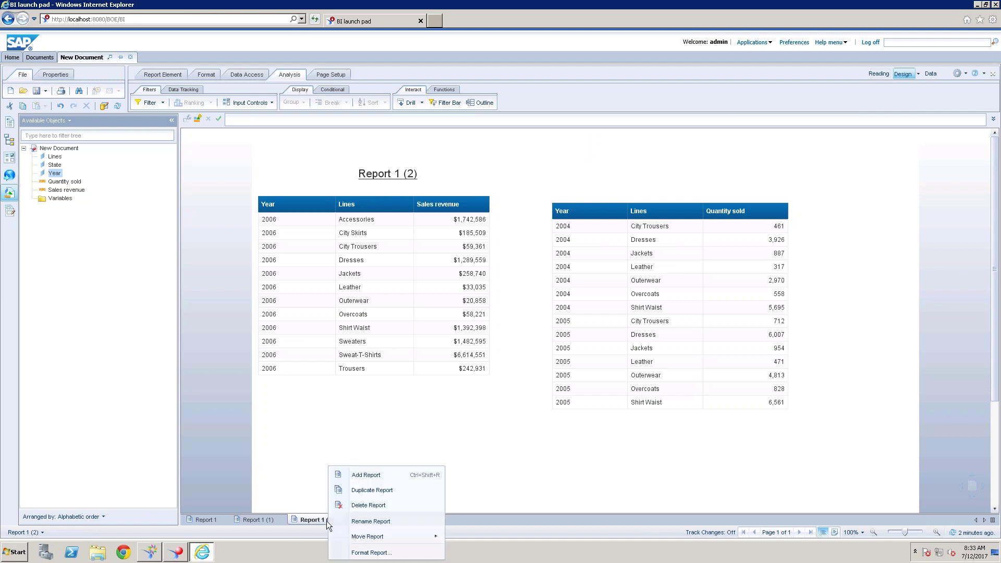
left_click(374, 490)
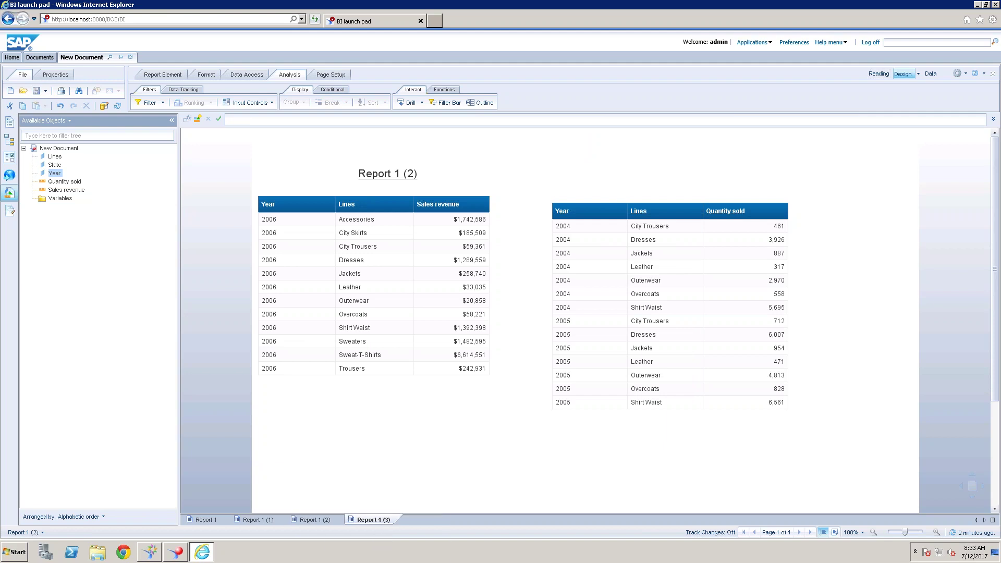
Step: Return to the original Report 1 tab and rename it California
left_click(209, 523)
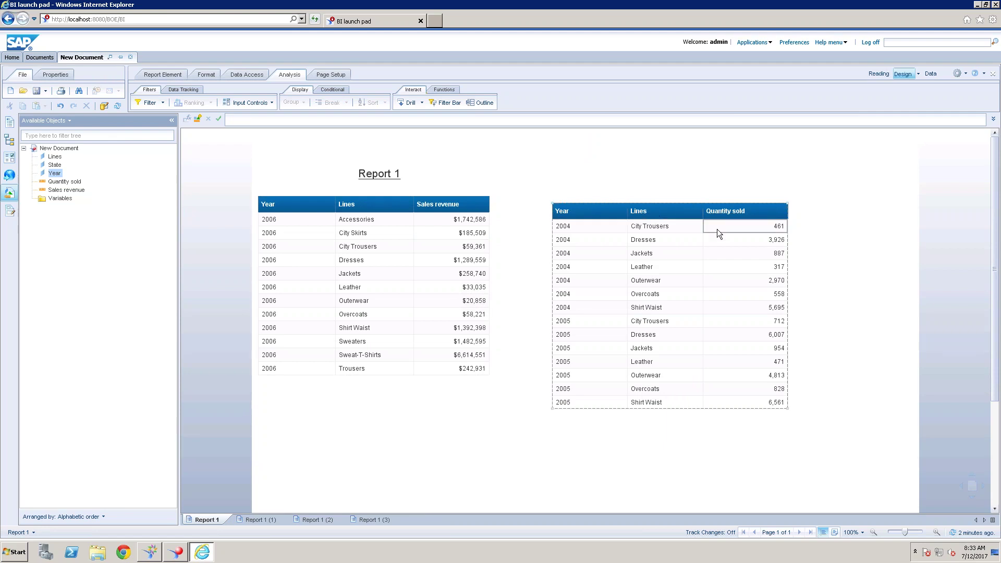
left_click(760, 230)
right_click(208, 515)
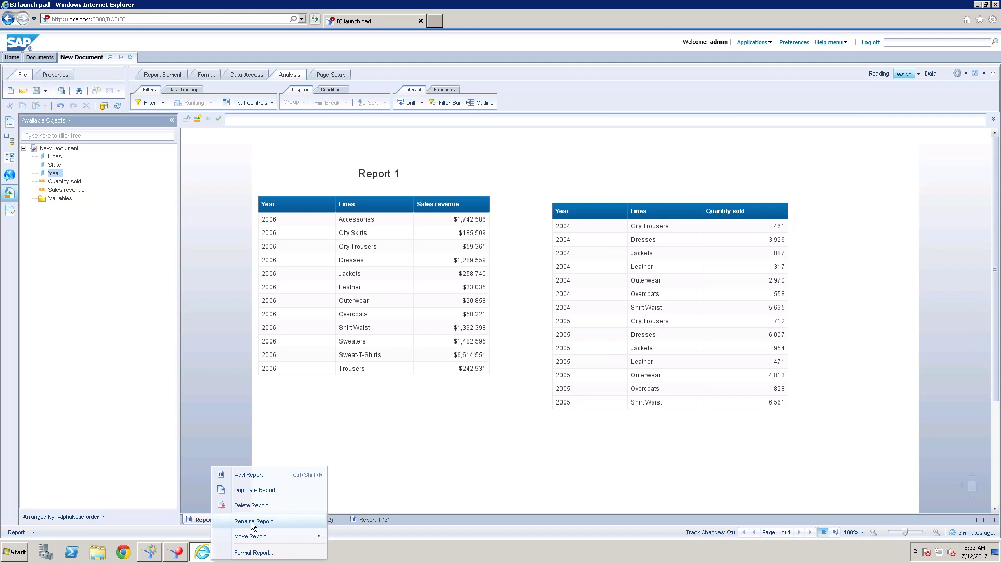
left_click(252, 522)
type("Call")
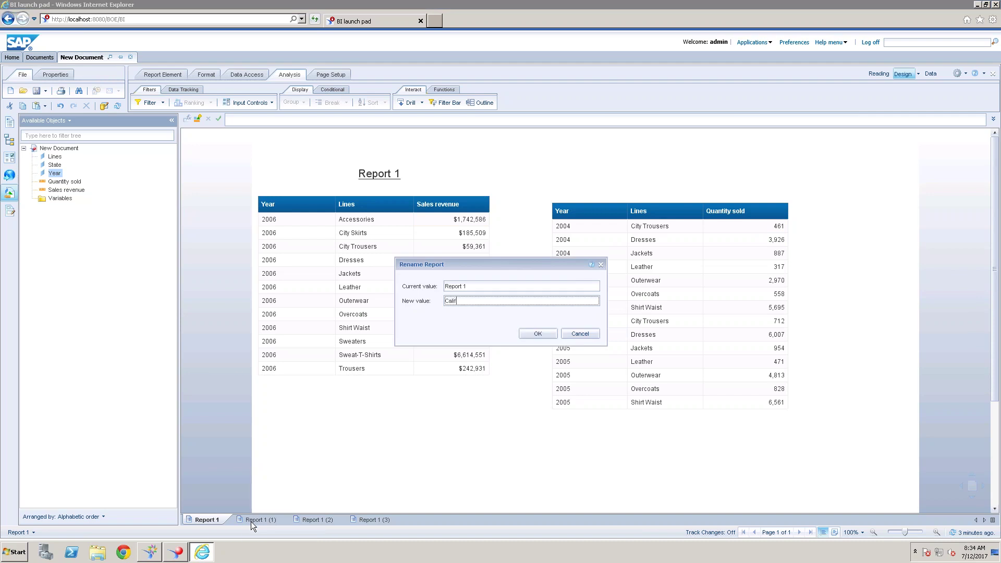
type("fornia")
key("Return")
Step: Rename the duplicated report tabs Report 1 (1), Report 1 (2) and Report 1 (3) as Florida, Texas and ALL
right_click(270, 521)
left_click(313, 519)
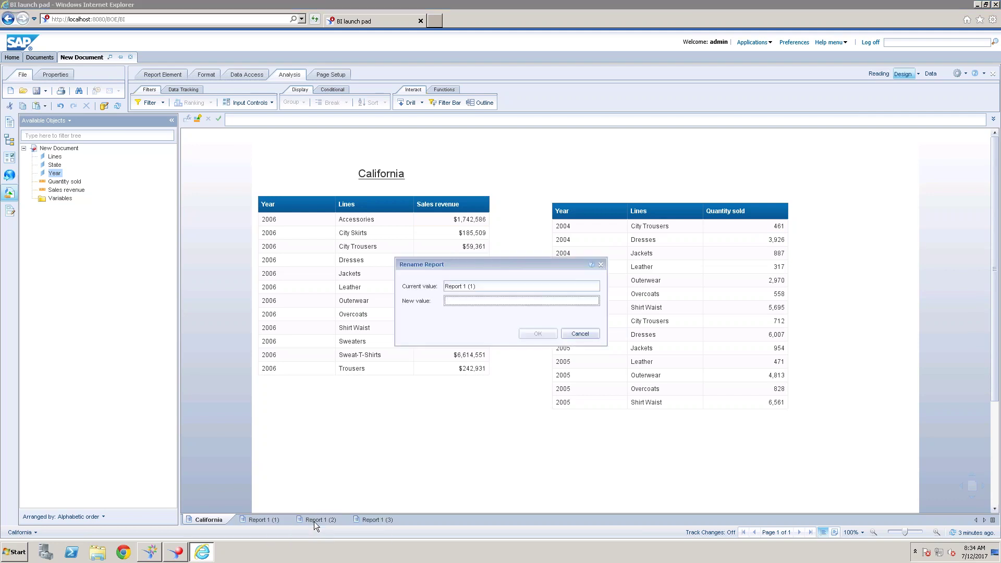
type("Texas")
key("Return")
right_click(303, 520)
left_click(341, 527)
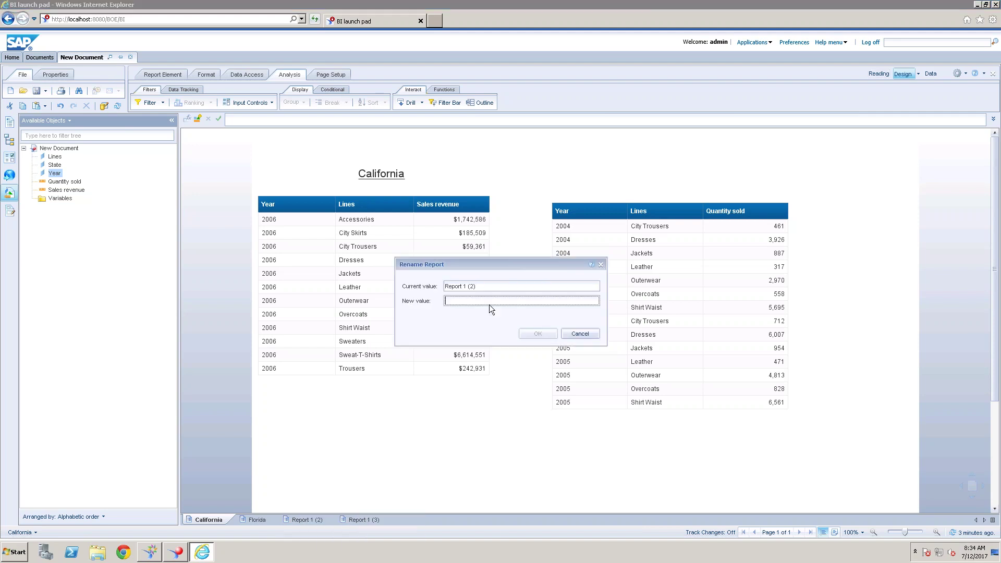
type("Texas")
key("Return")
right_click(349, 520)
left_click(387, 524)
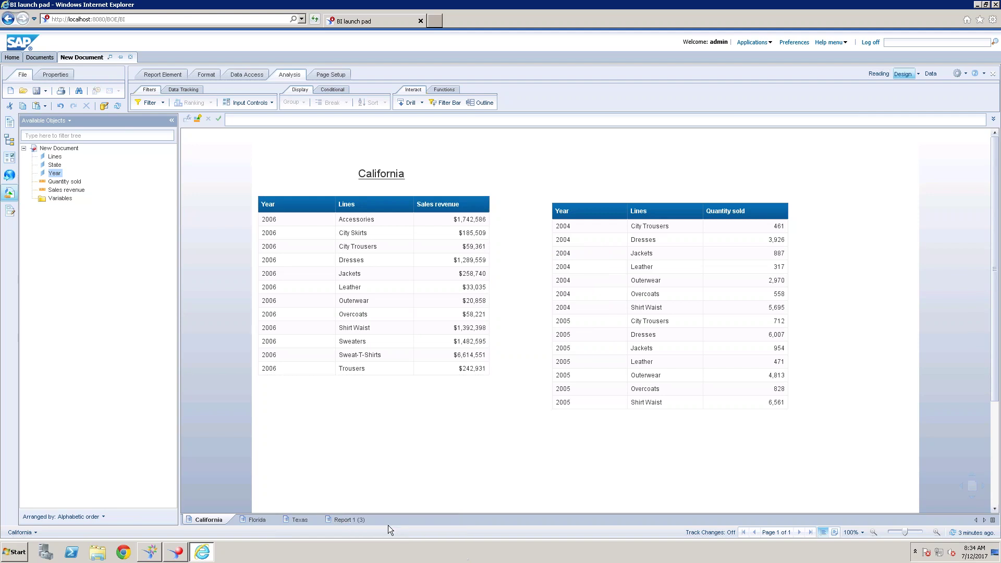
type("ALL")
key("Return")
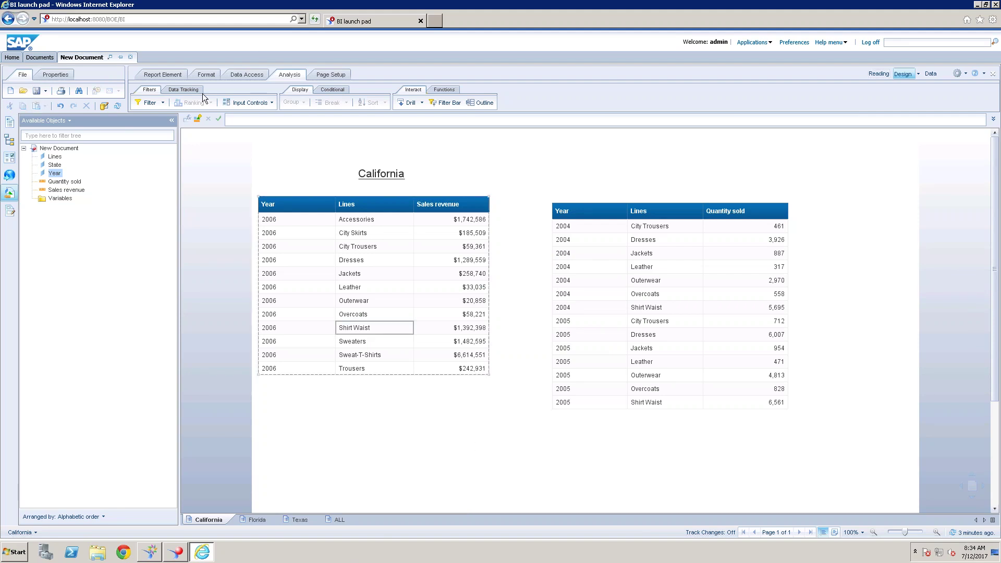
Step: Add a report-level filter to the whole California report for State in list California
left_click(464, 271)
left_click(537, 255)
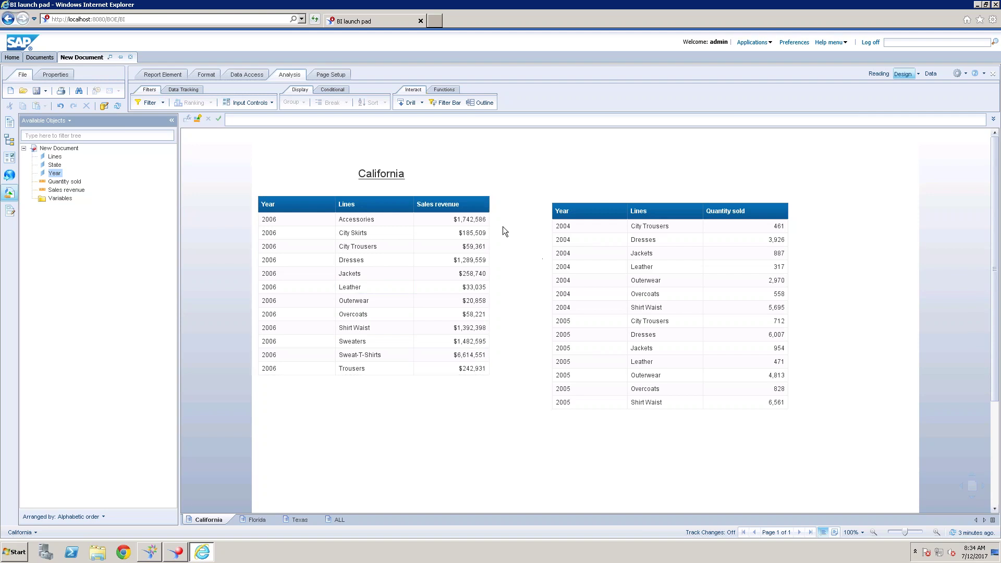
left_click(489, 219)
left_click(519, 464)
left_click(148, 102)
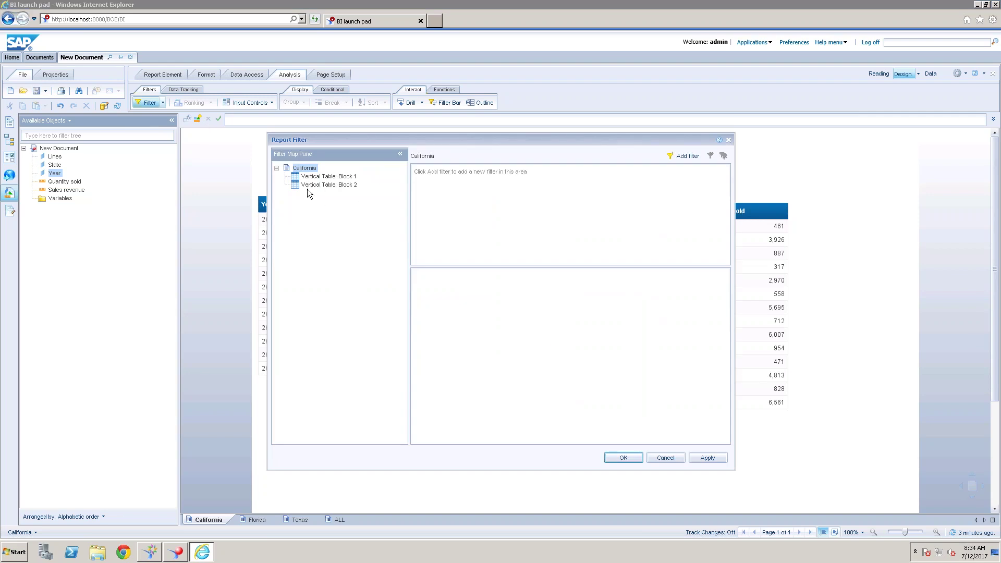
left_click(687, 156)
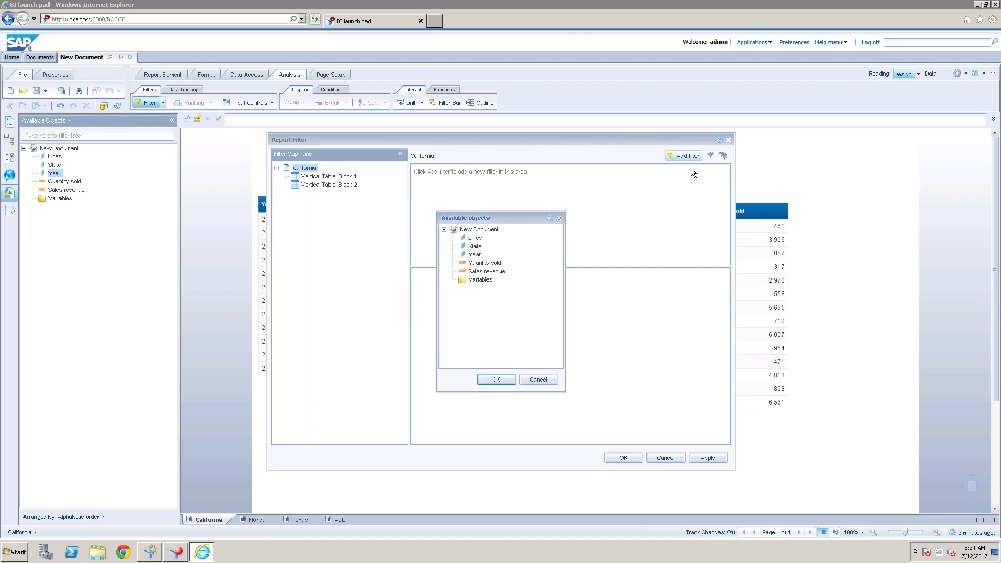
left_click(474, 246)
left_click(496, 380)
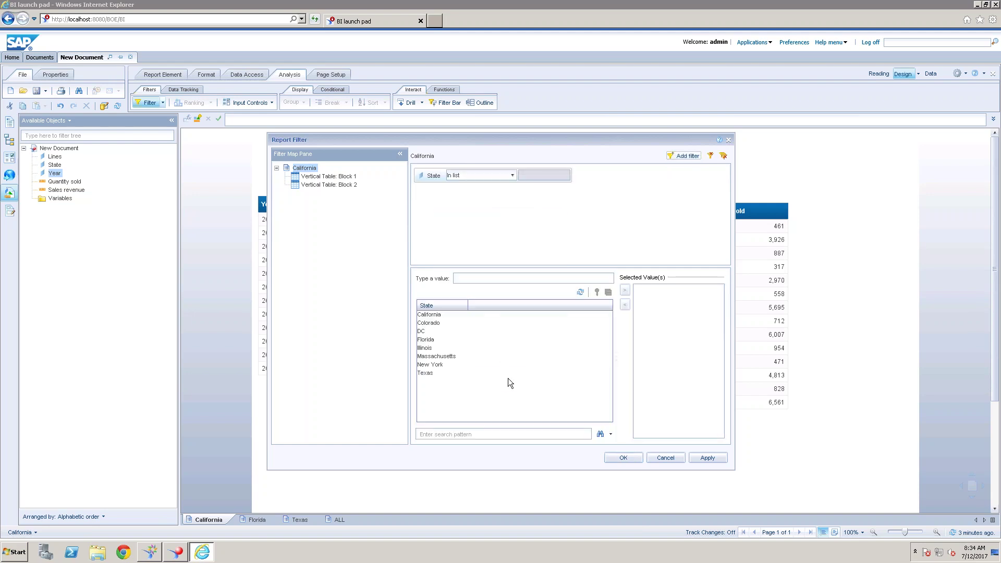
double_click(432, 315)
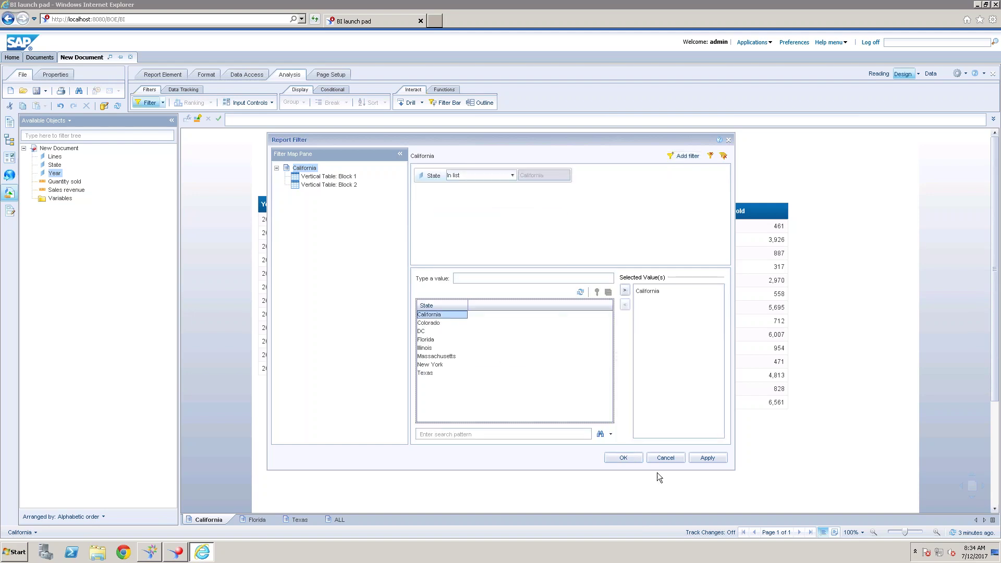
left_click(631, 459)
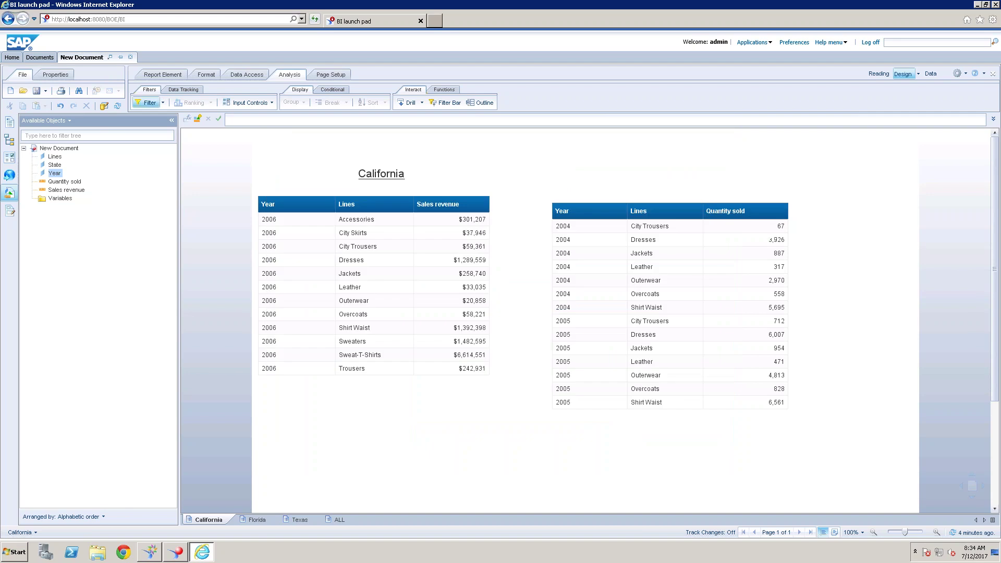
Step: Insert a State table below the Sales revenue table in the California report
left_click(758, 225)
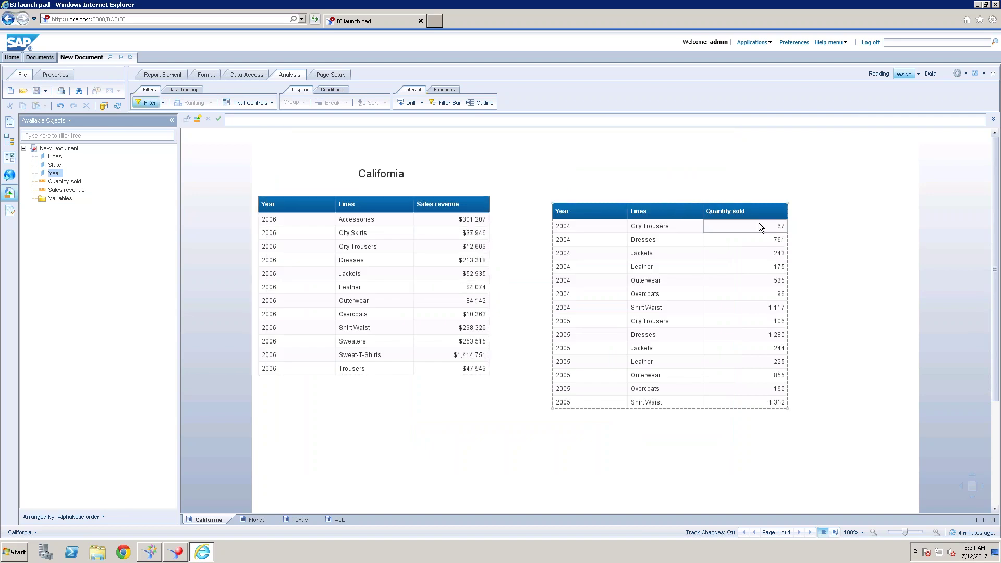
left_click(388, 245)
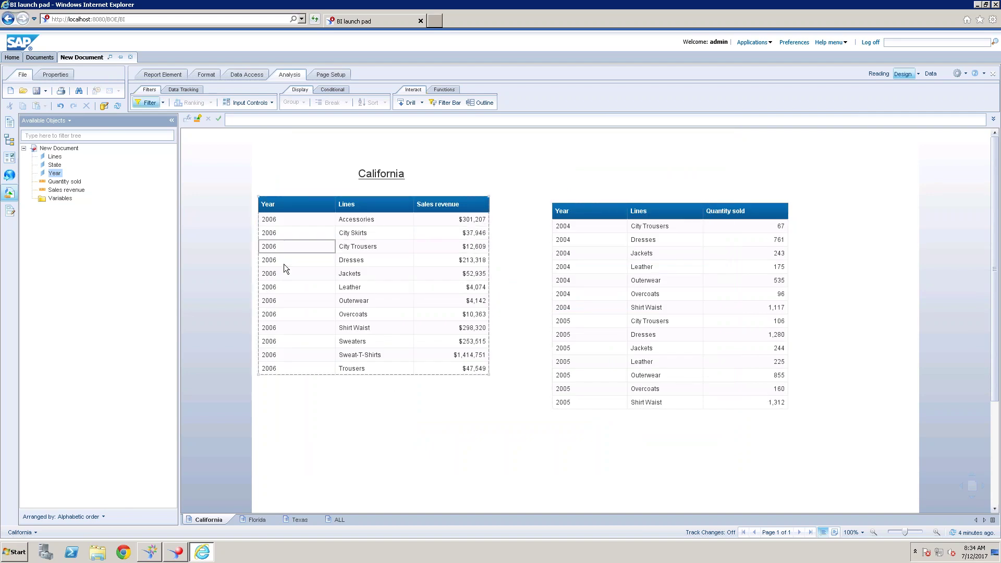
left_click(281, 419)
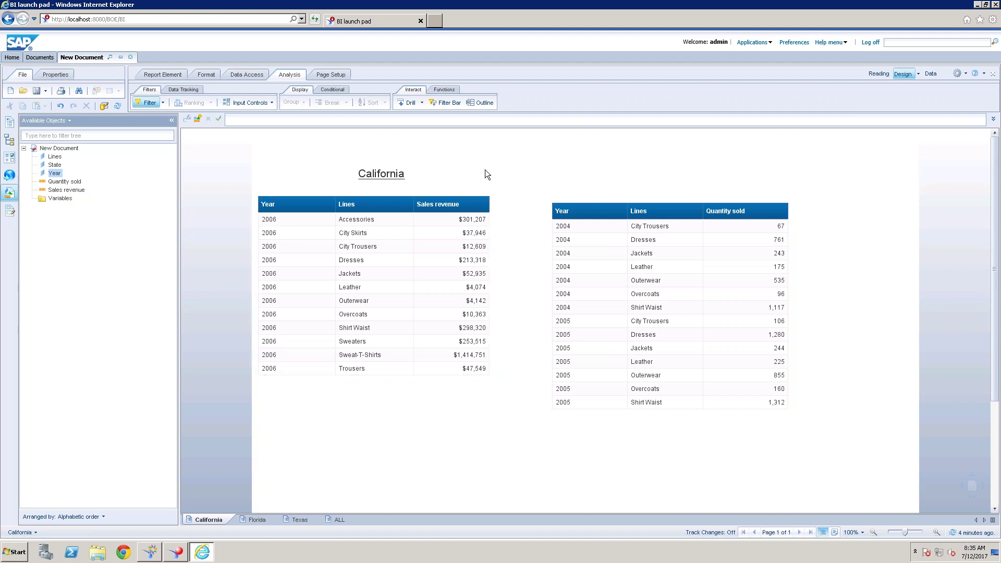
left_click(55, 165)
left_click_drag(198, 258, 281, 402)
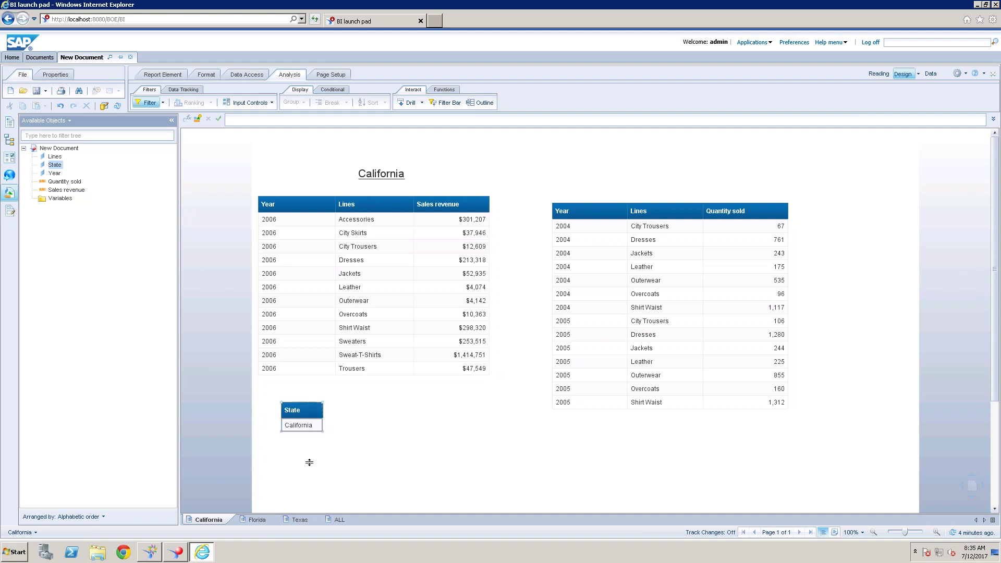
Step: Insert a State table below the Sales revenue table in the Florida report
left_click(262, 517)
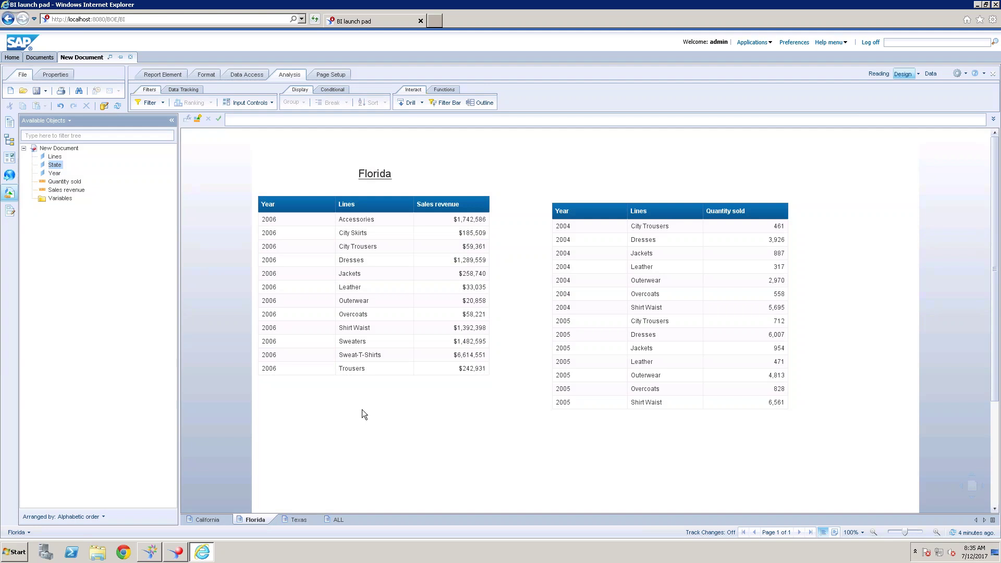
left_click(270, 312)
left_click_drag(55, 165, 273, 411)
left_click(528, 480)
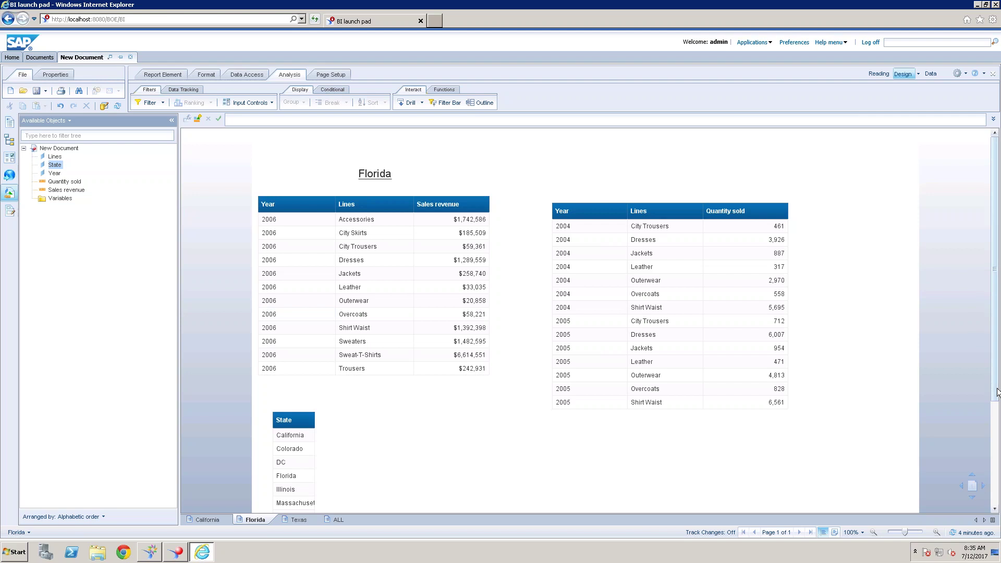
left_click_drag(998, 362, 999, 406)
scroll(463, 442, "up", 2)
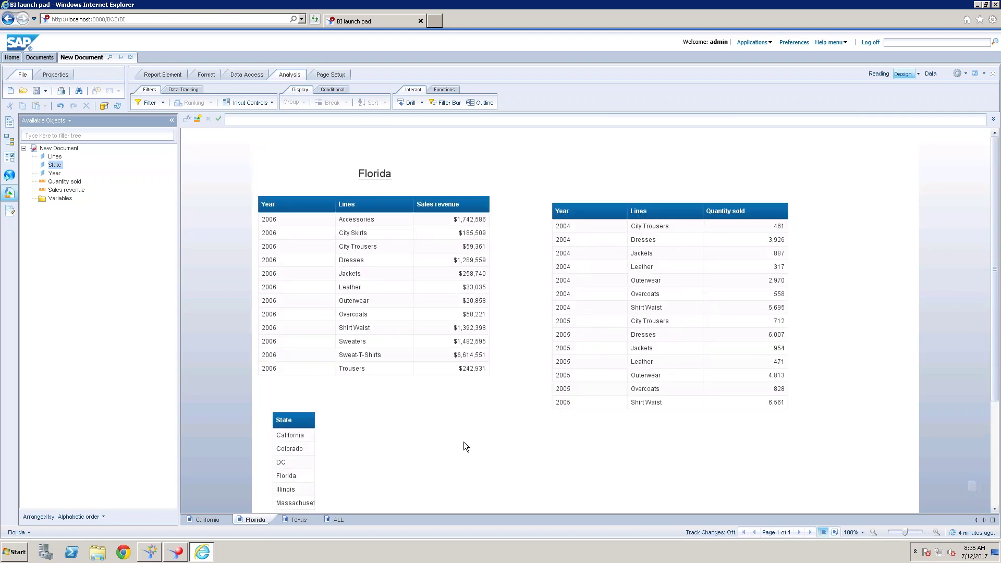
Step: Add a report-level filter to the whole Florida report for State in list Florida
left_click(146, 104)
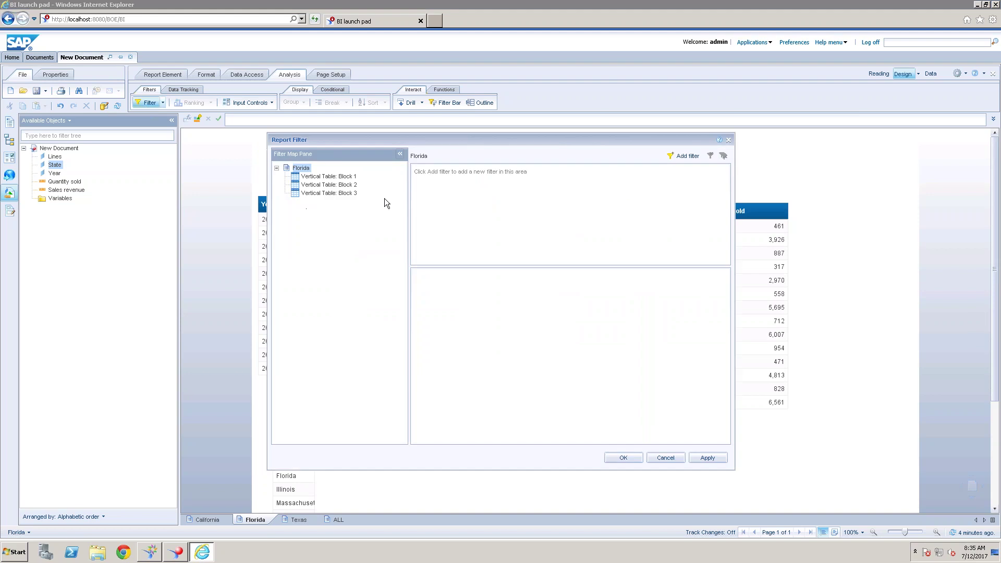
left_click(687, 155)
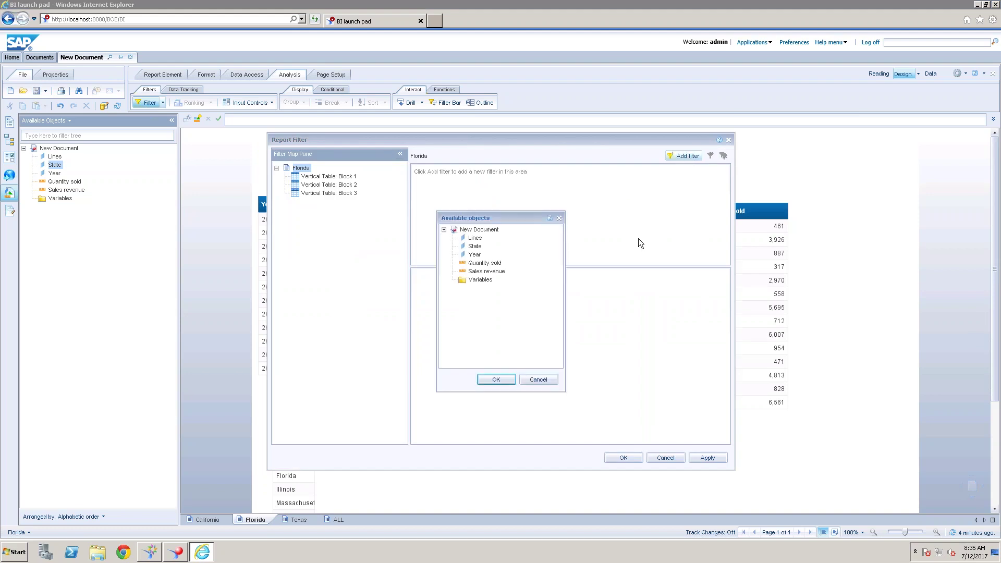
double_click(473, 247)
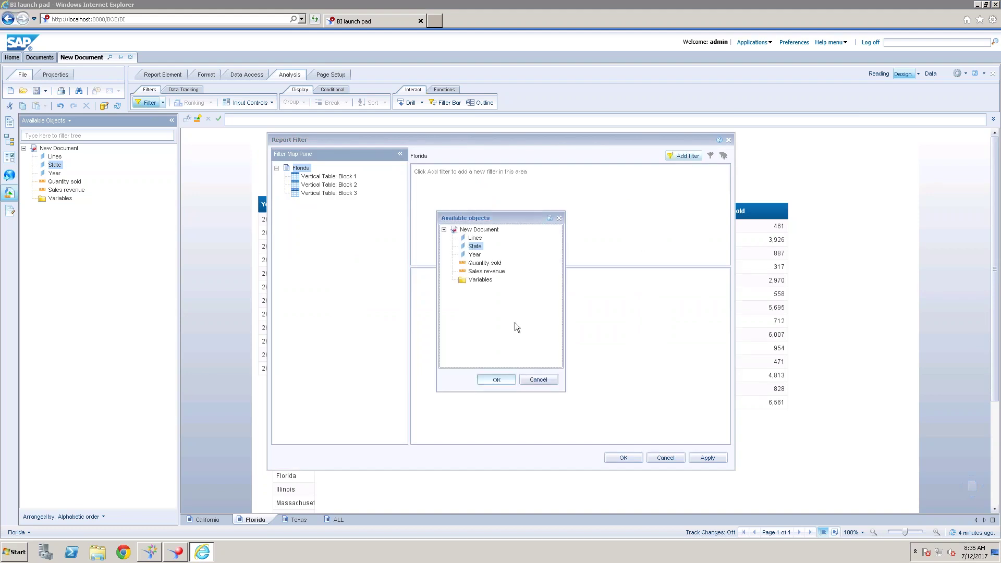
double_click(433, 342)
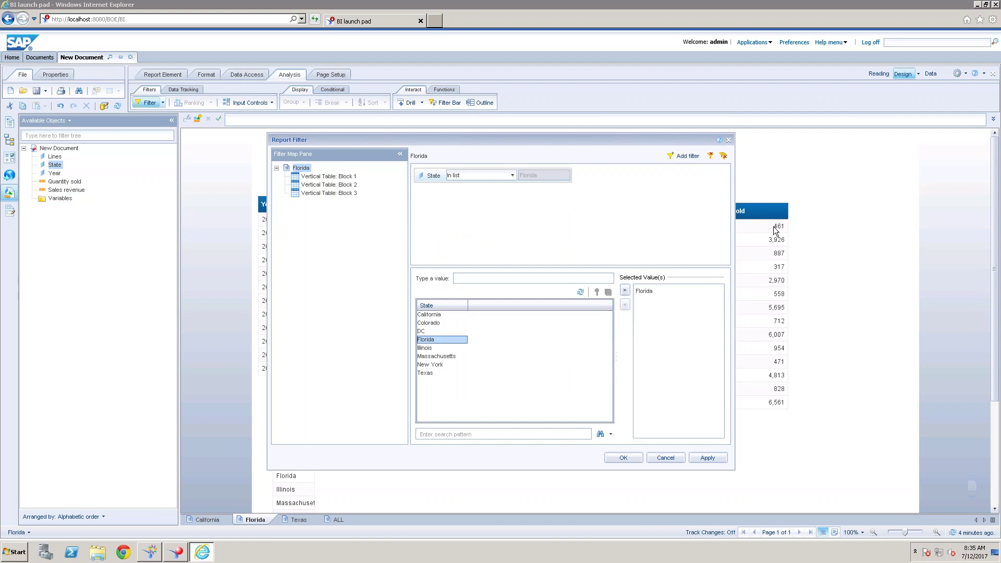
left_click(629, 458)
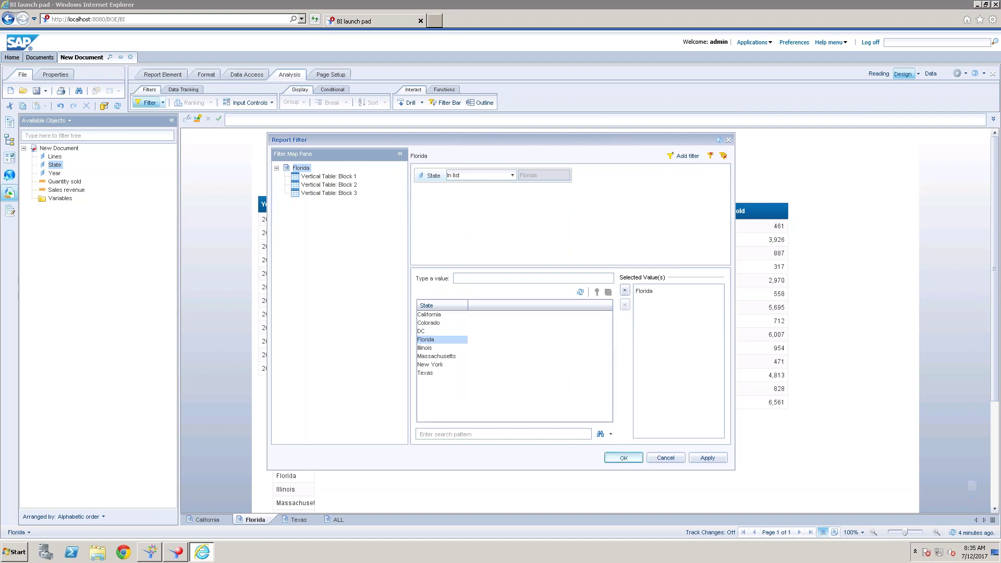
left_click(778, 224)
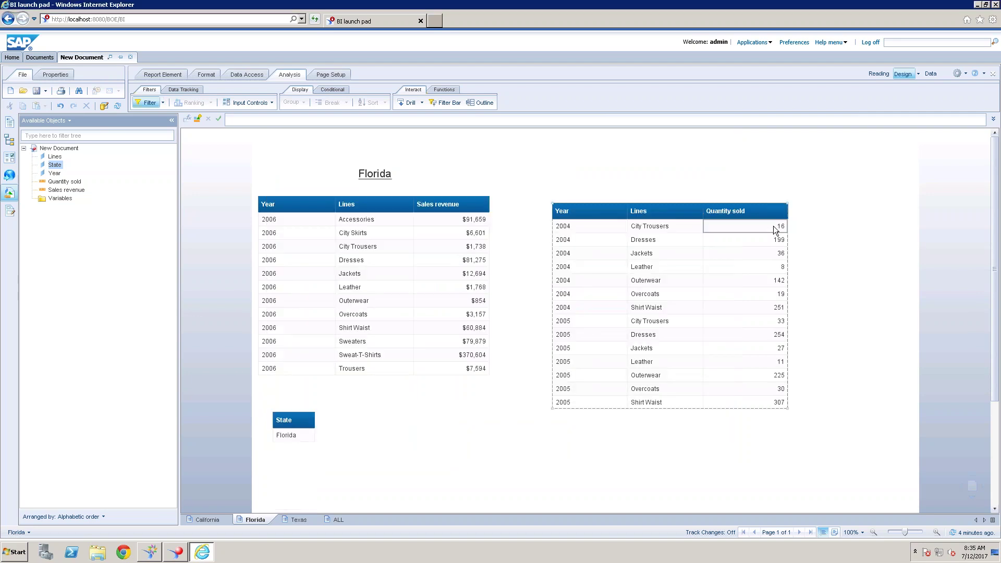
left_click(756, 227)
left_click(857, 319)
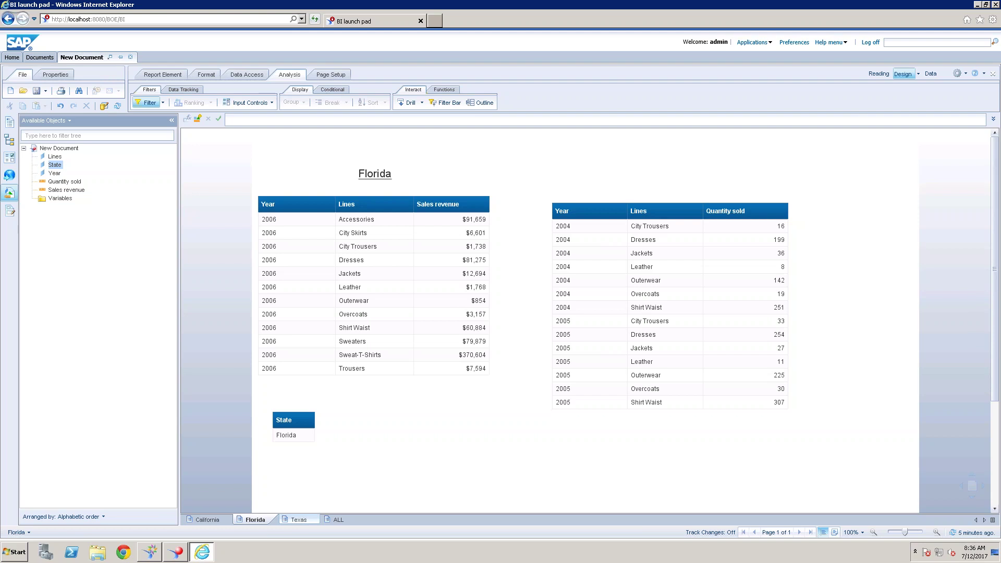
Step: Add a report-level filter to the Texas report on State in list, selecting the value Florida
left_click(298, 519)
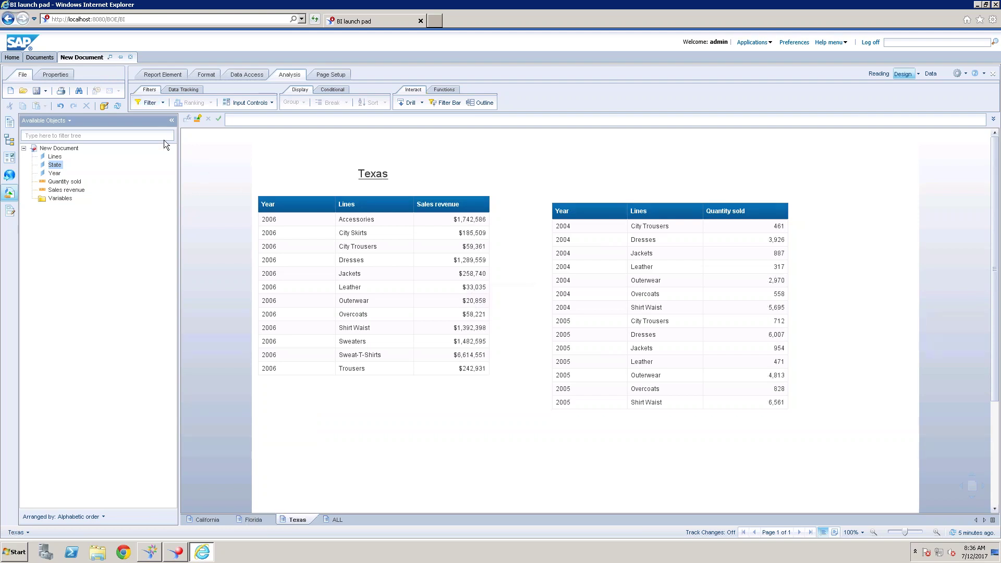
left_click(147, 102)
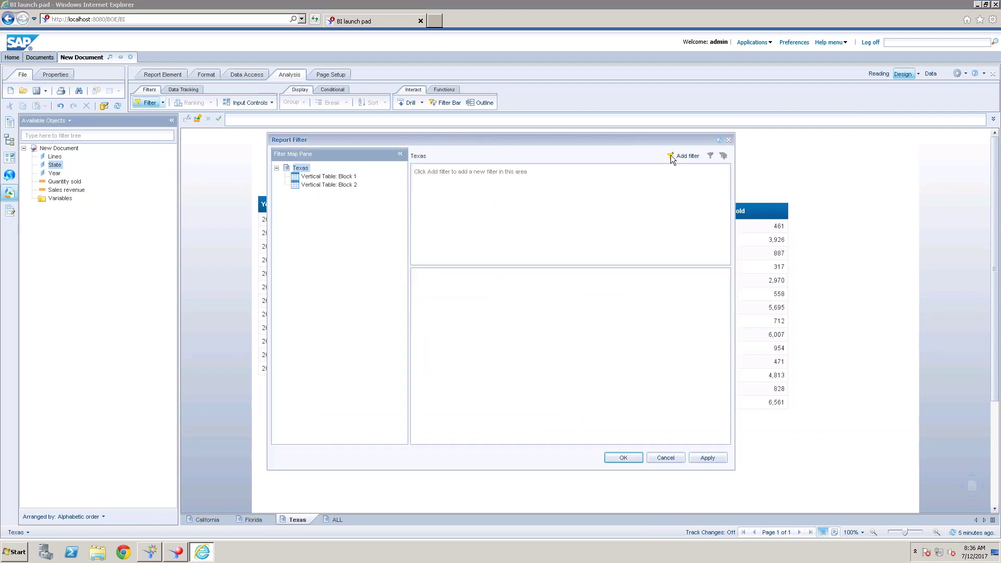
left_click(689, 156)
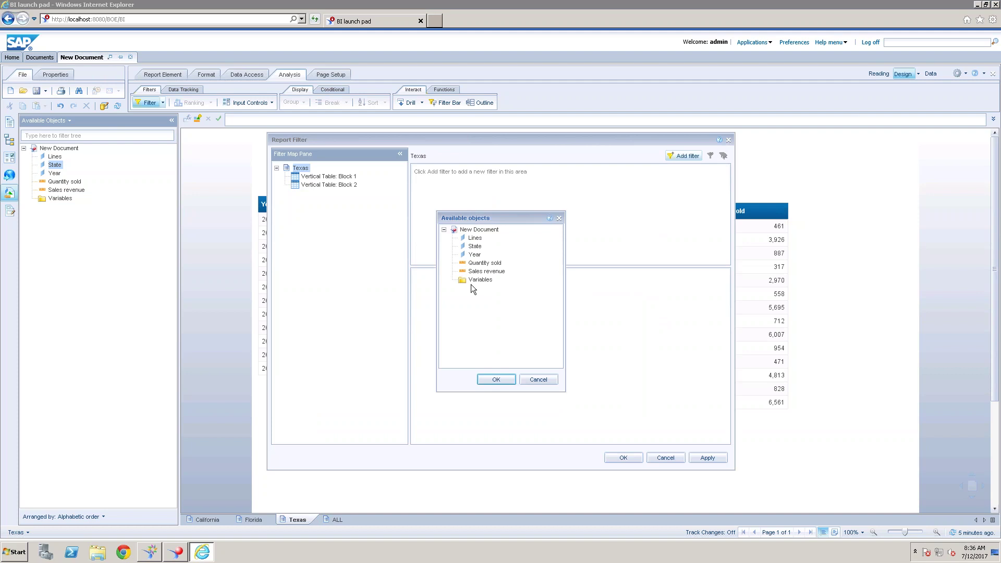
left_click(476, 248)
double_click(477, 248)
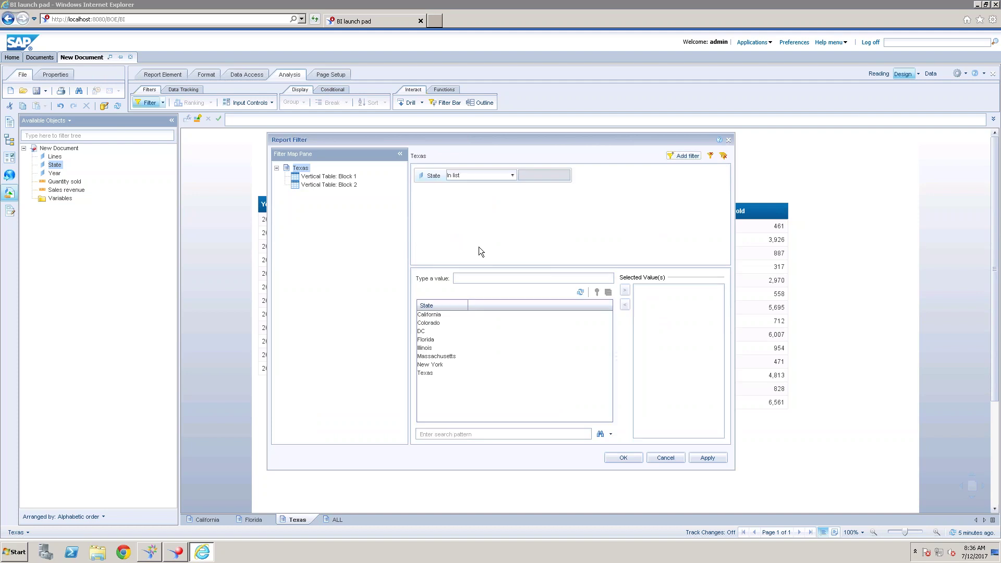
double_click(426, 340)
left_click(635, 461)
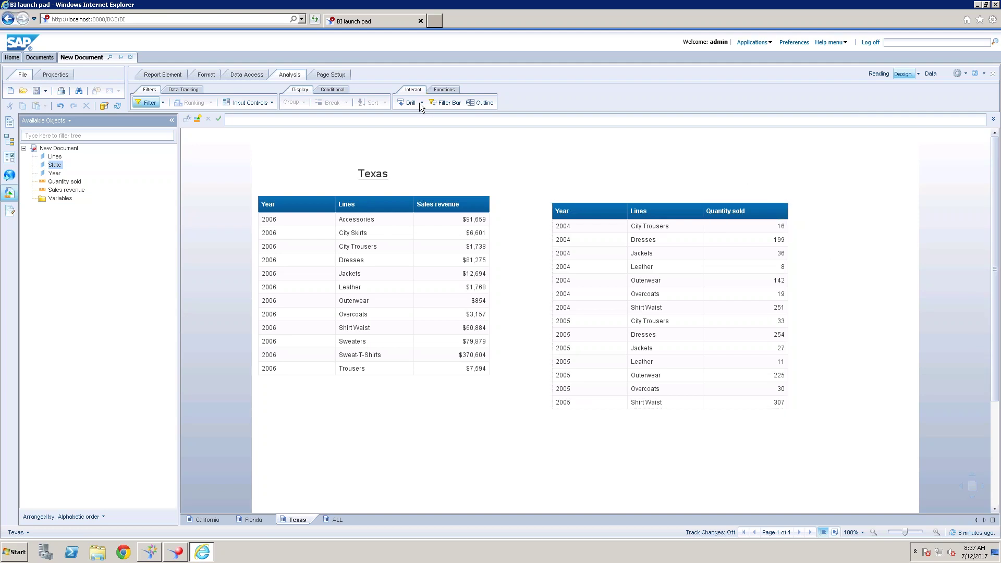
Step: Create a new document without saving the current one, using the eFashion universe from the webi universes folder
left_click(10, 91)
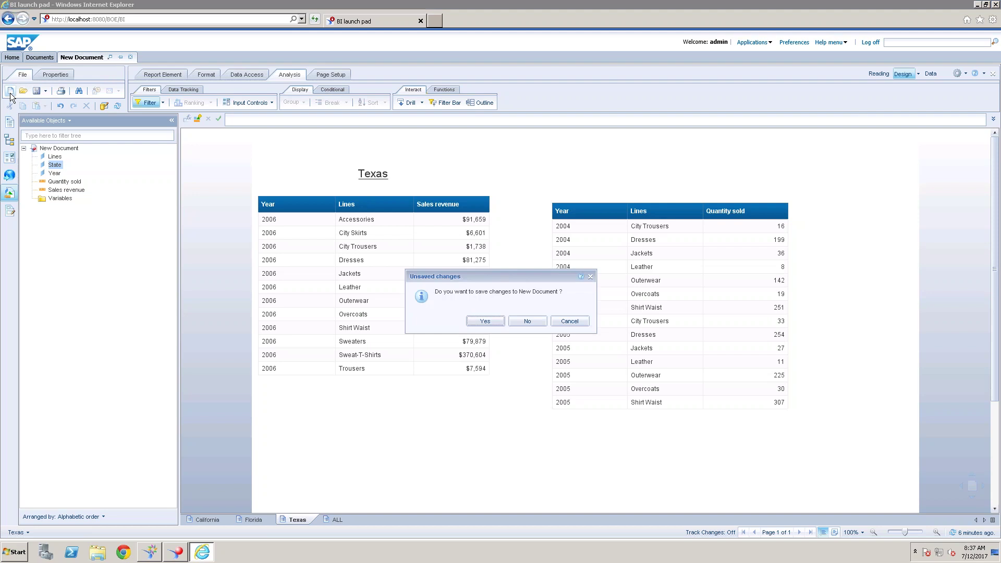
left_click(527, 321)
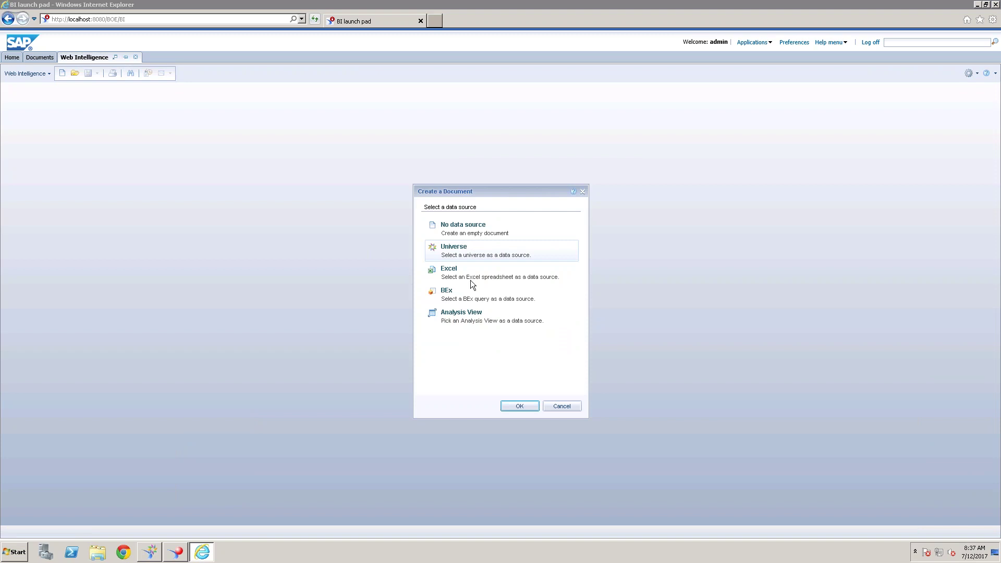
left_click(519, 406)
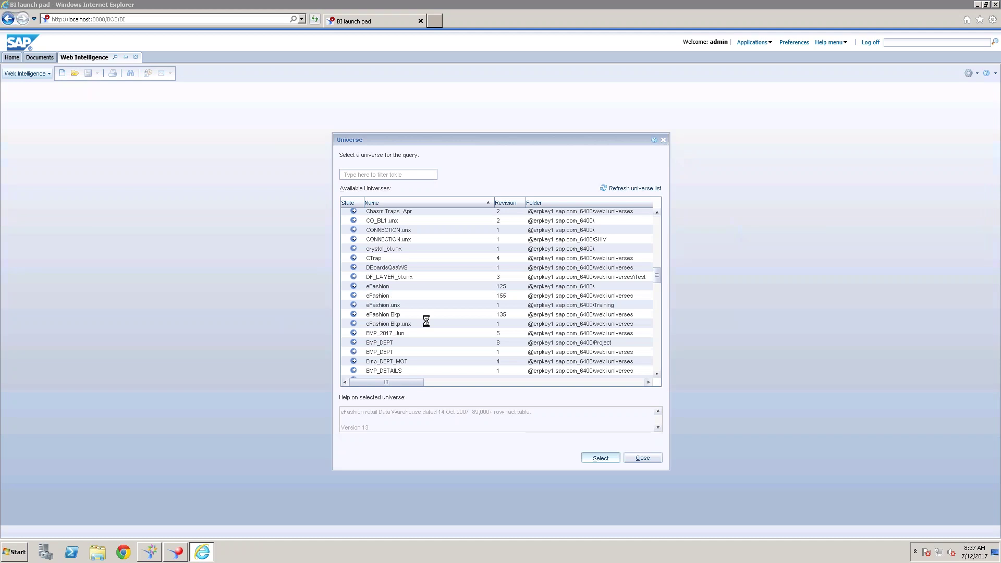
left_click(399, 296)
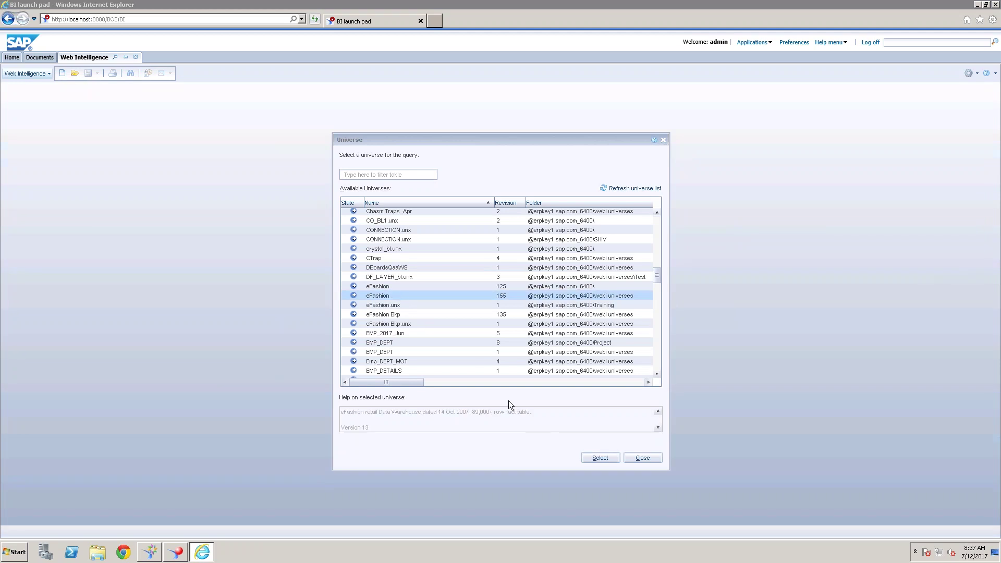
left_click(600, 457)
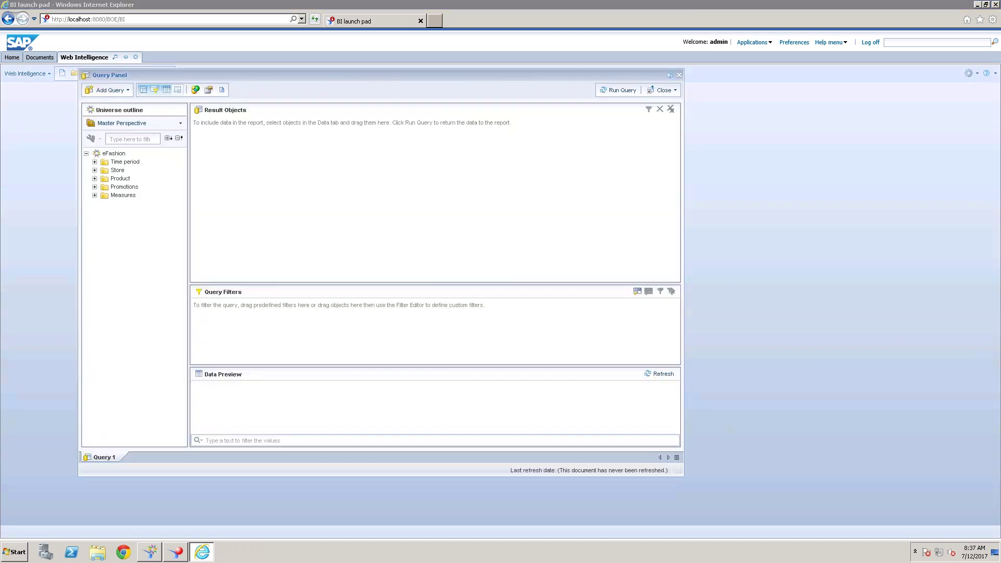
Step: Add Year, State, Sales revenue and Quantity sold to the query's result objects and run the query
left_click(95, 164)
double_click(127, 171)
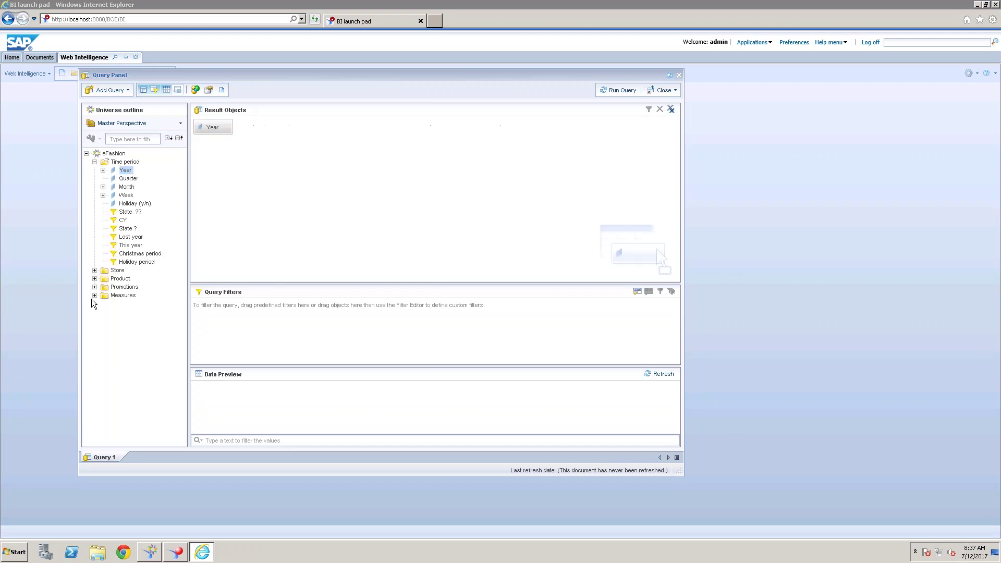
left_click(95, 270)
double_click(127, 279)
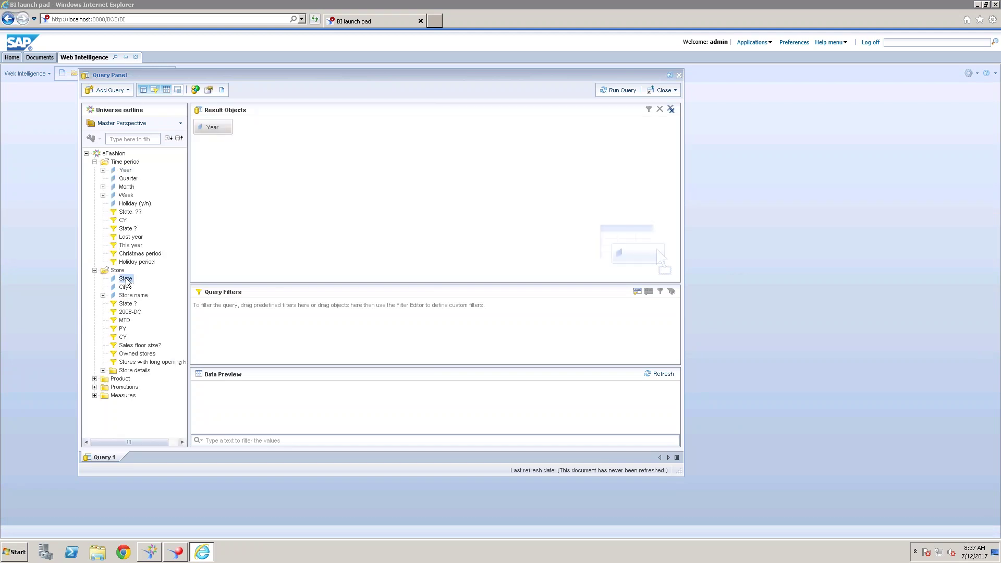
left_click(95, 270)
left_click(95, 295)
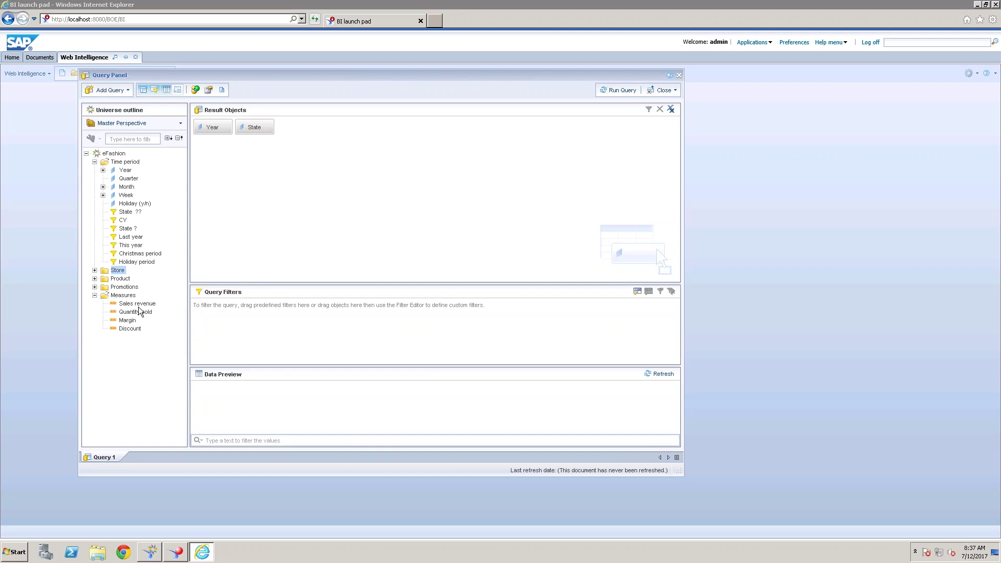
double_click(138, 304)
double_click(136, 312)
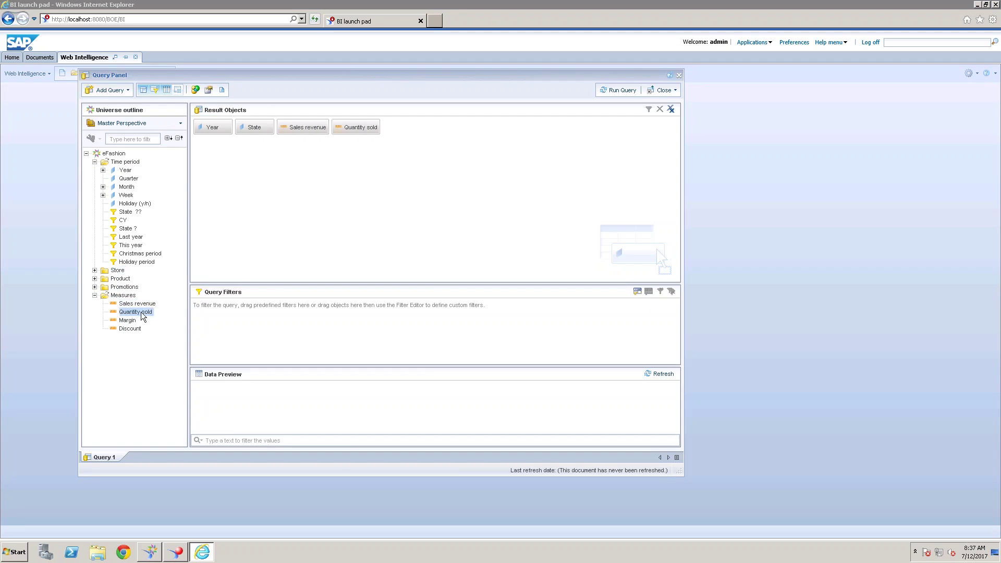
left_click(626, 94)
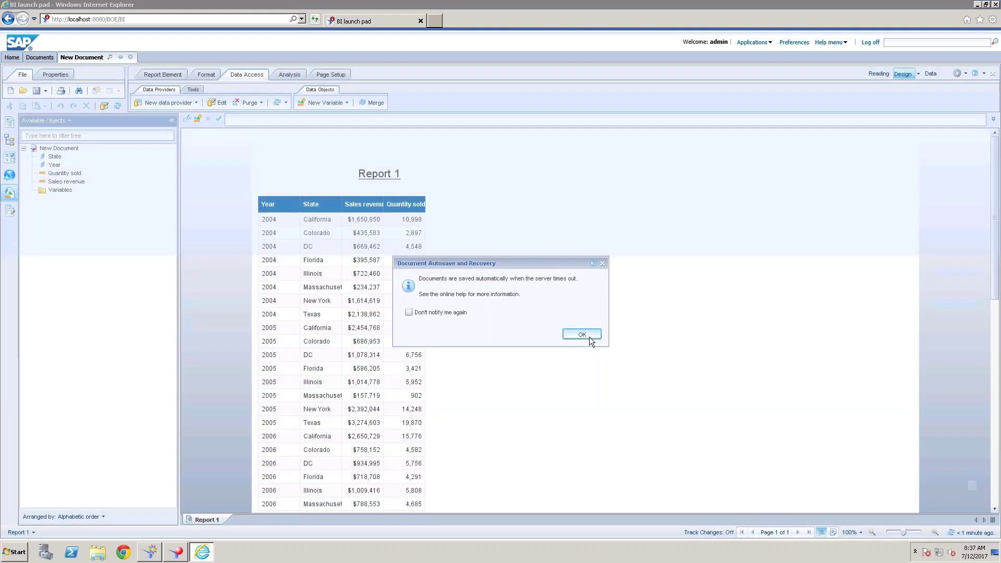
left_click(581, 334)
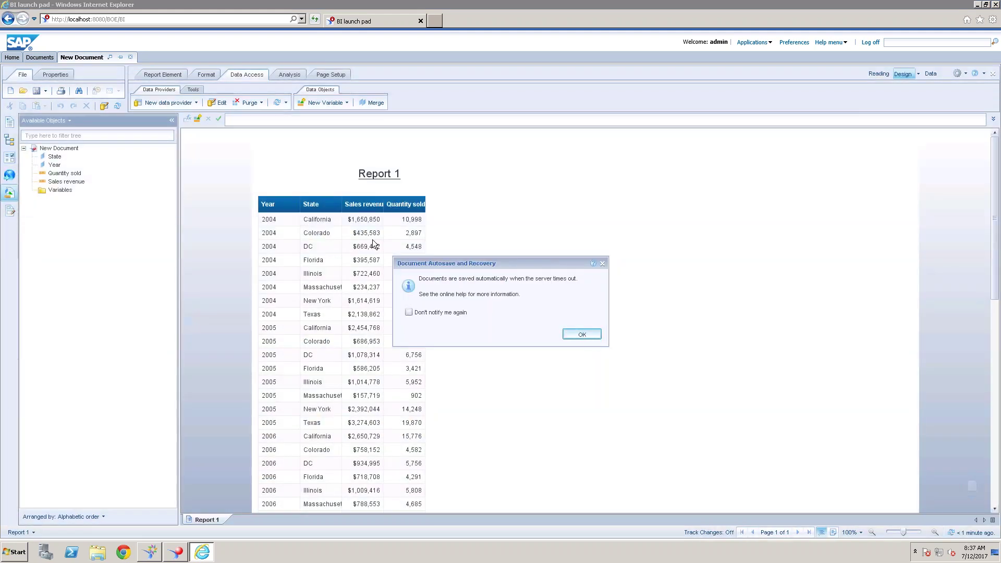
Step: Widen the Year, State, Sales revenue and Quantity sold columns of the Report 1 table so headers and values fit
left_click(339, 206)
left_click_drag(339, 205, 373, 205)
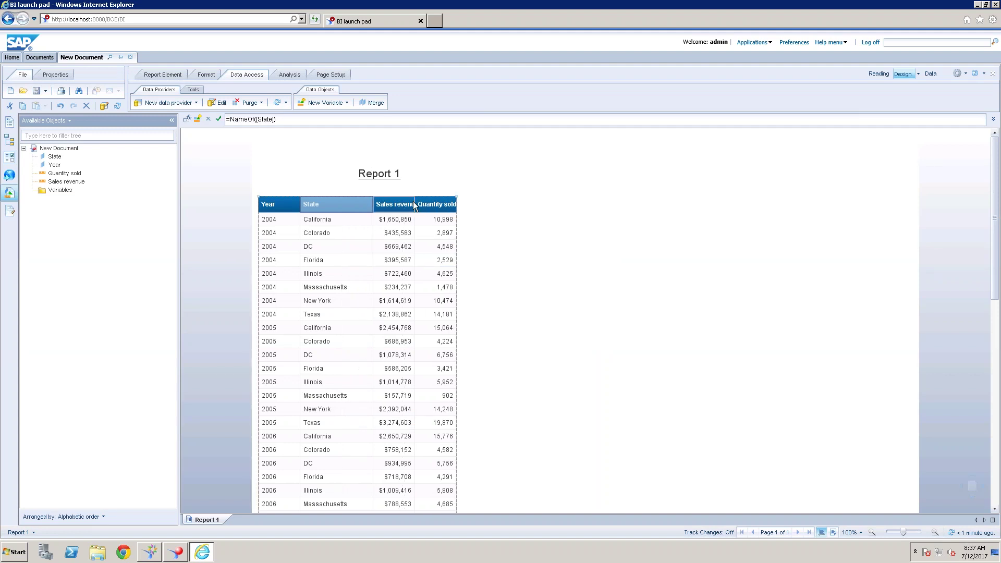
left_click(412, 204)
left_click_drag(455, 201, 495, 205)
left_click(487, 203)
left_click_drag(496, 204, 532, 204)
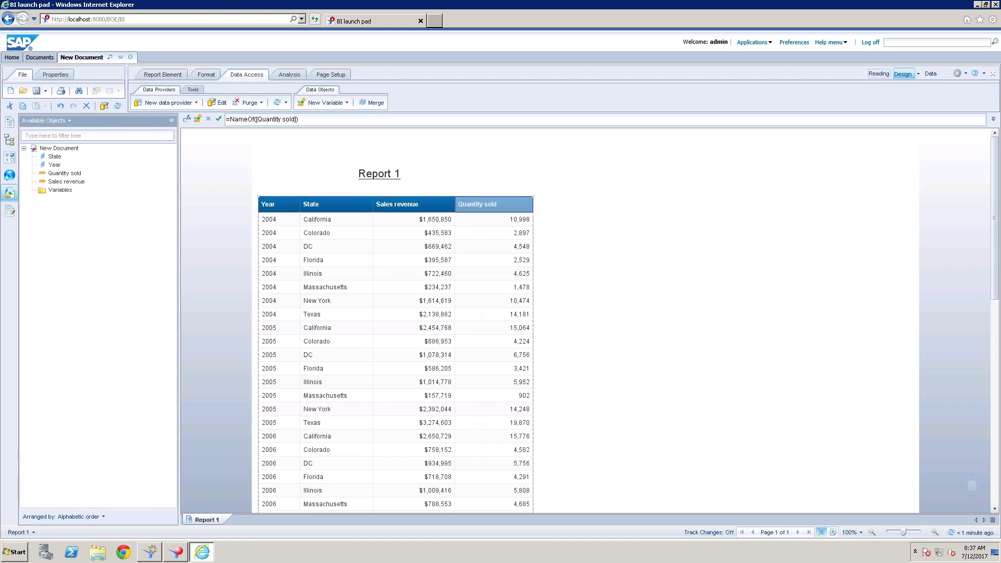
left_click_drag(299, 207, 345, 205)
left_click_drag(345, 328, 345, 329)
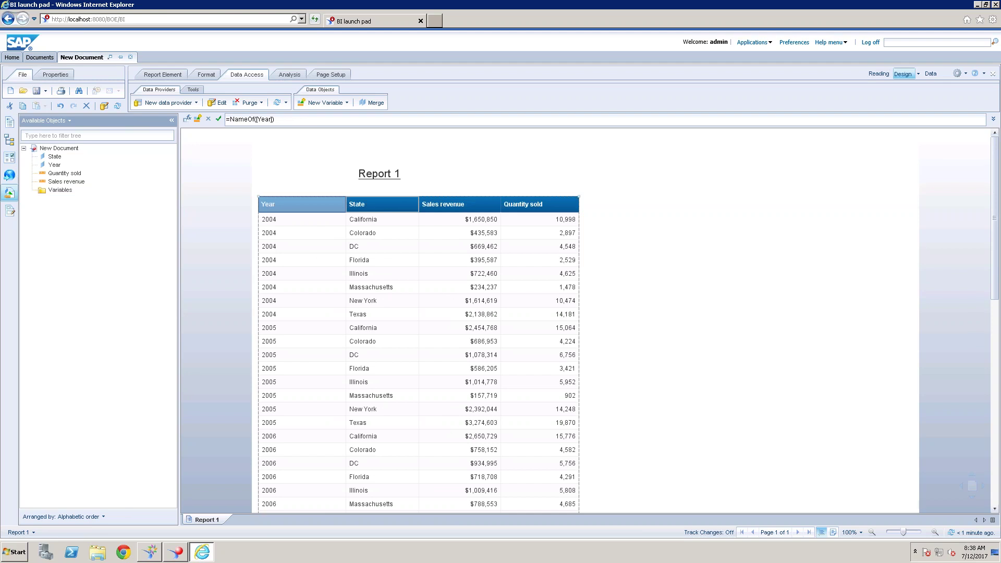
left_click(667, 311)
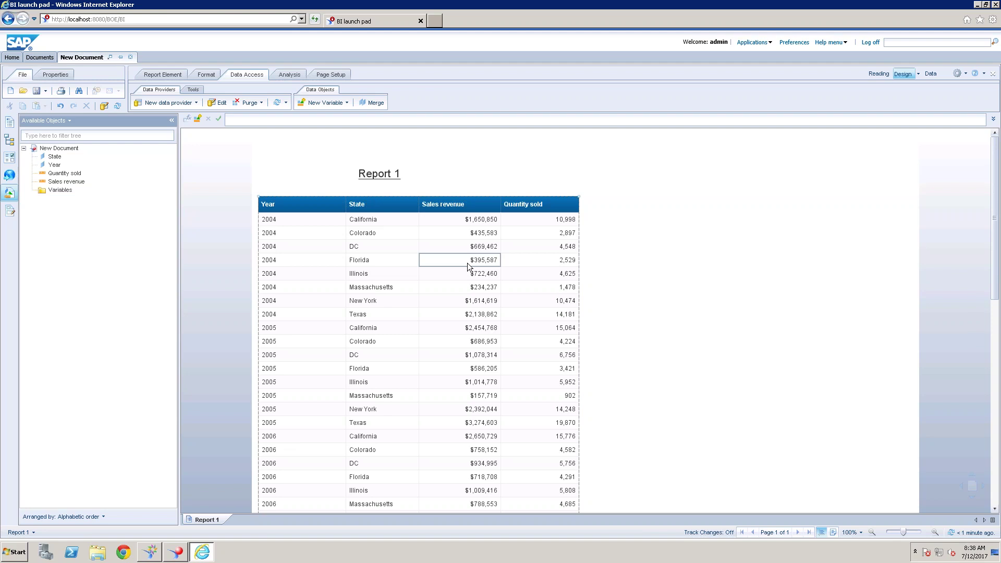
left_click(798, 327)
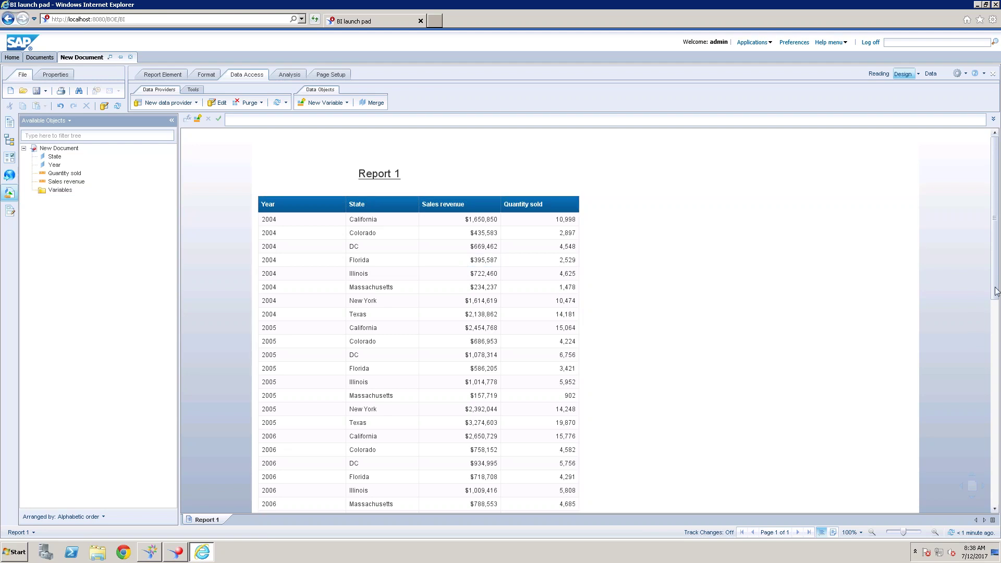
Step: Add a ranking on the Sales revenue column that keeps the top 5 values by count
left_click(478, 259)
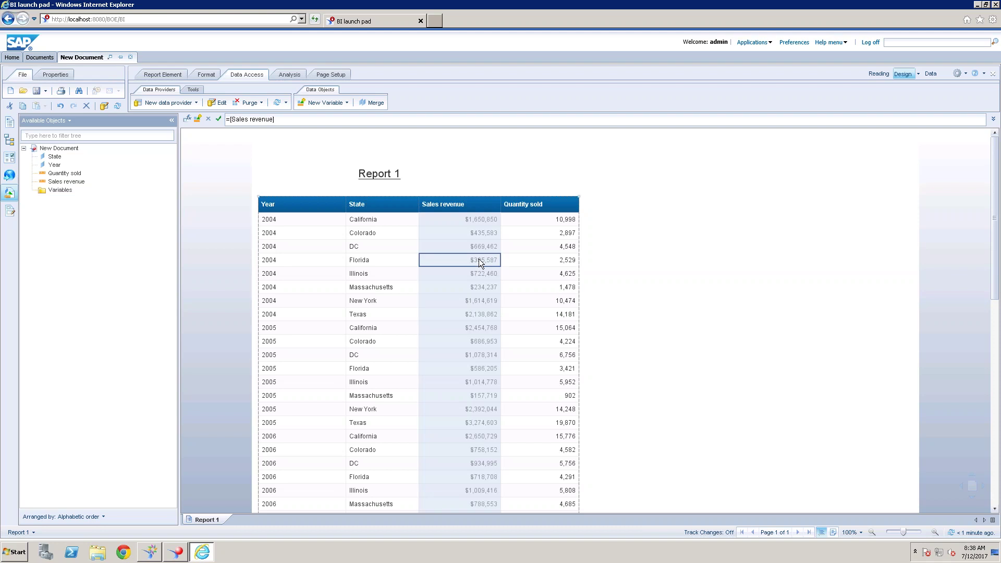
left_click(286, 74)
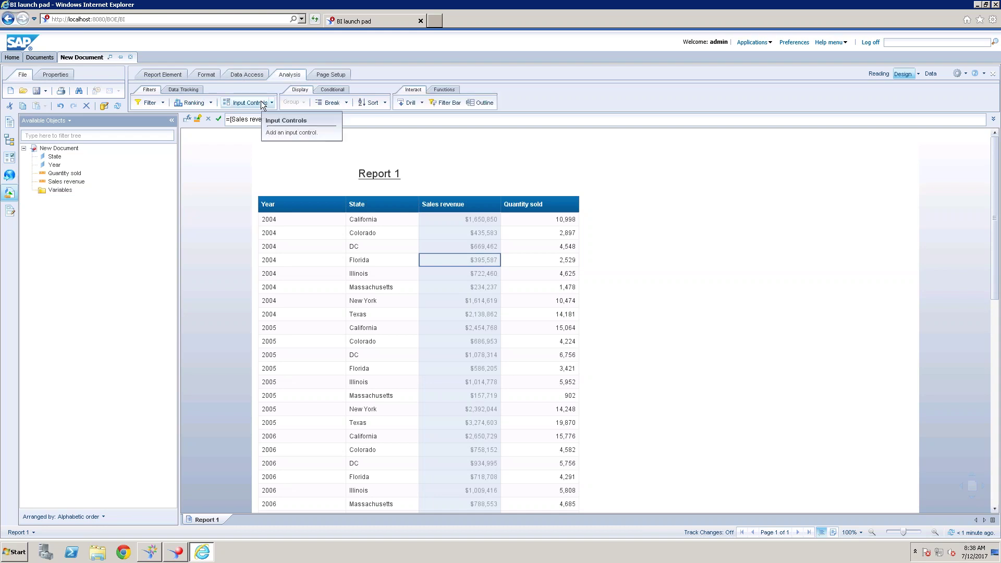
left_click(193, 103)
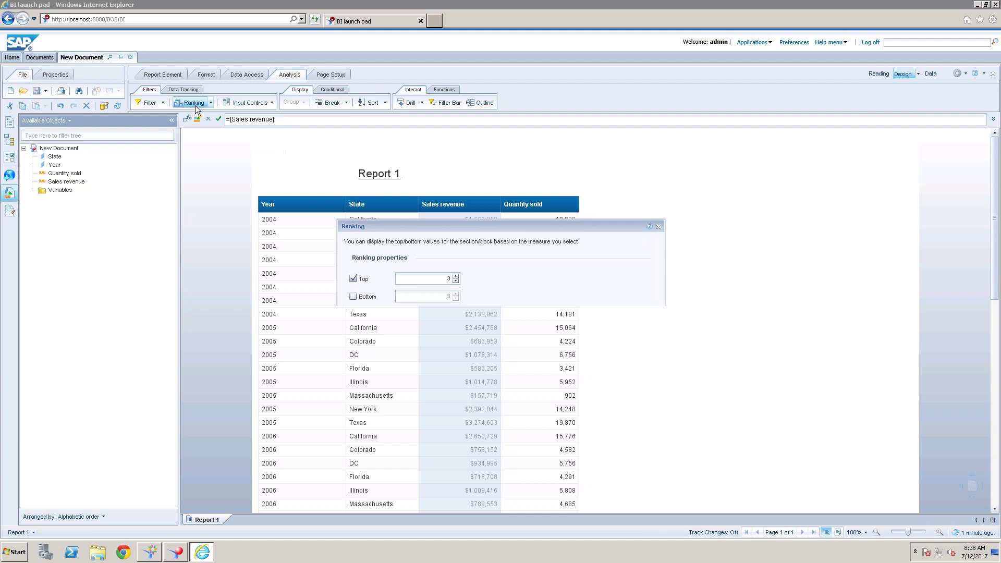
left_click(456, 276)
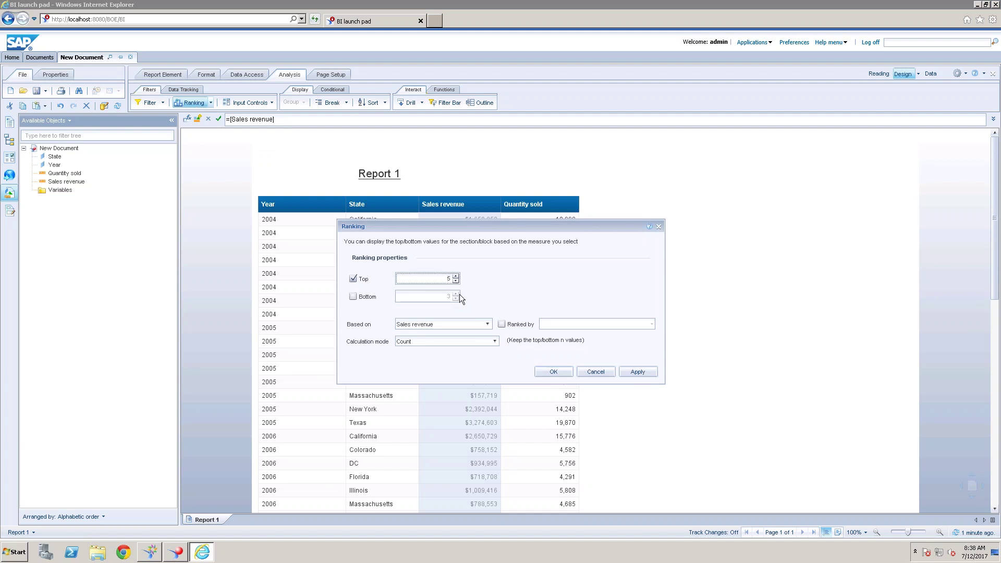
left_click(555, 372)
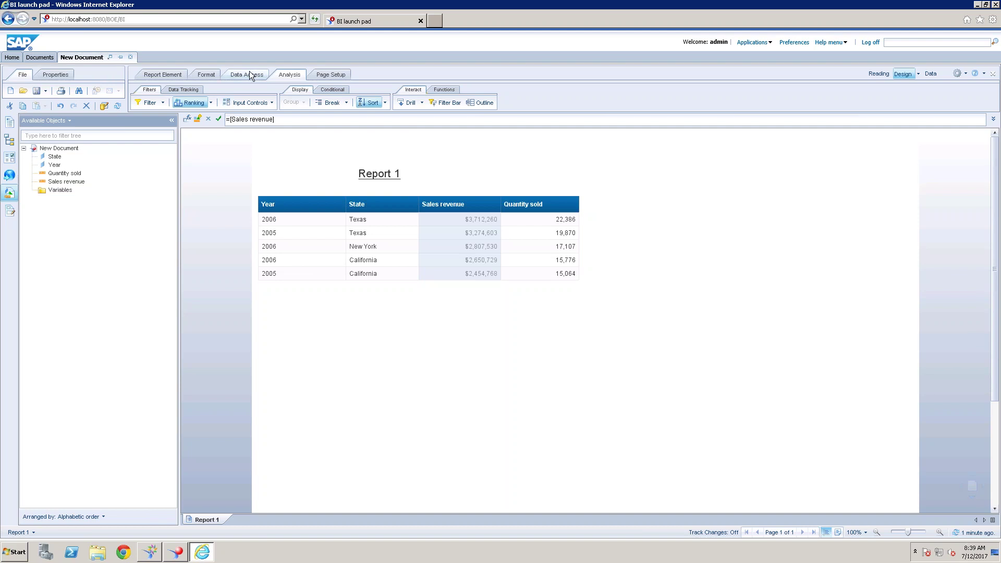
Step: Edit the table's ranking to keep the top 3 based on Sales revenue, ranked by State
left_click(212, 102)
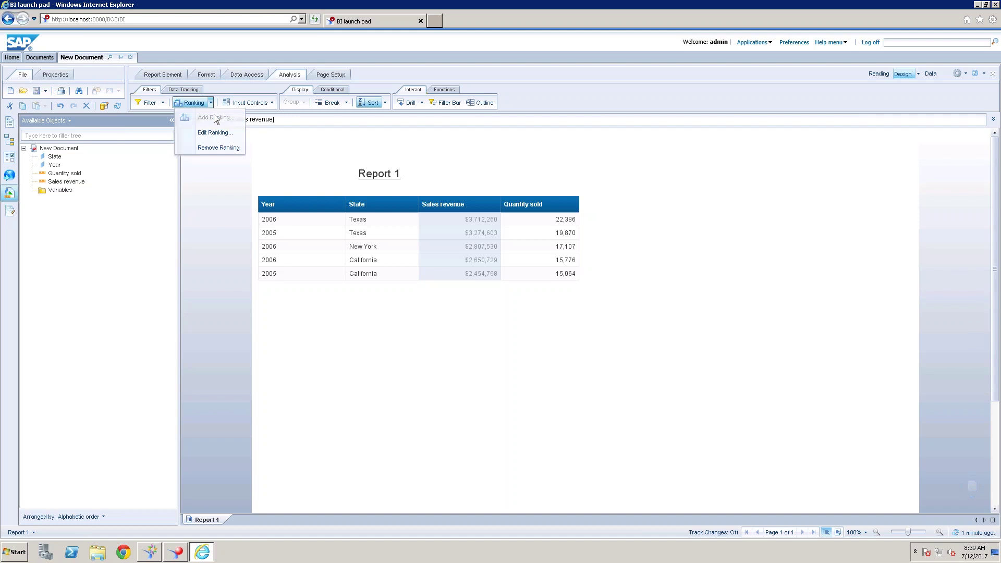
left_click(215, 132)
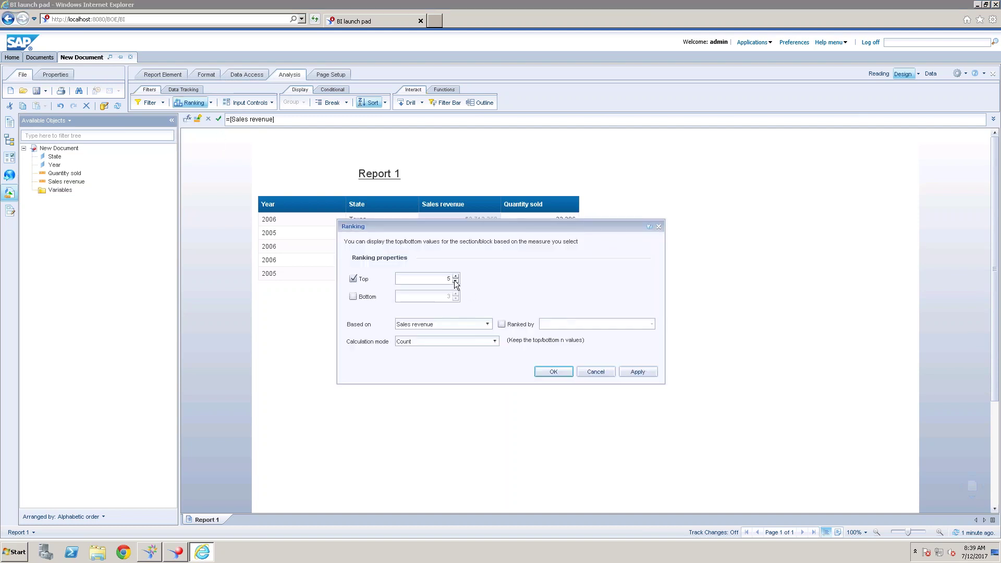
left_click(455, 281)
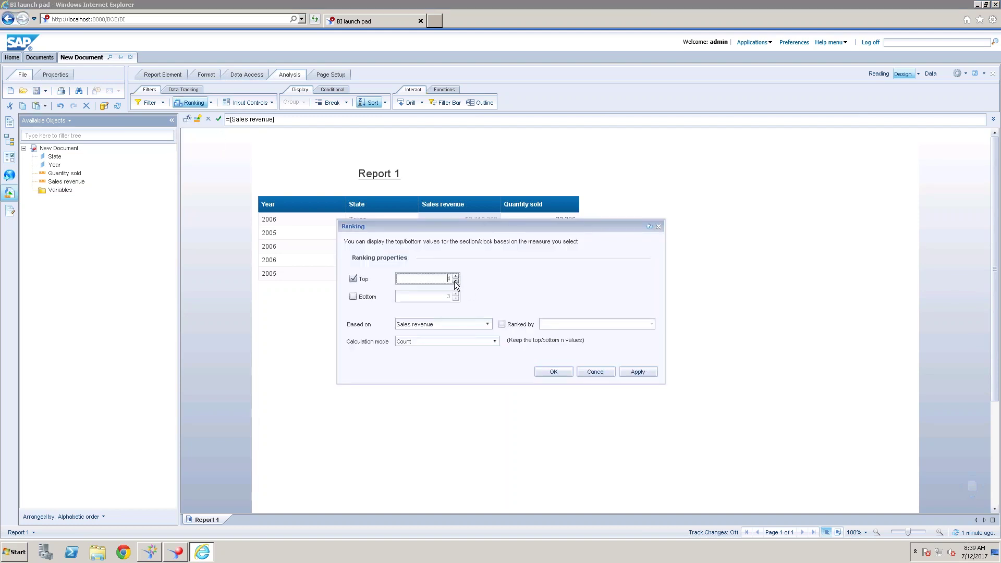
left_click(502, 323)
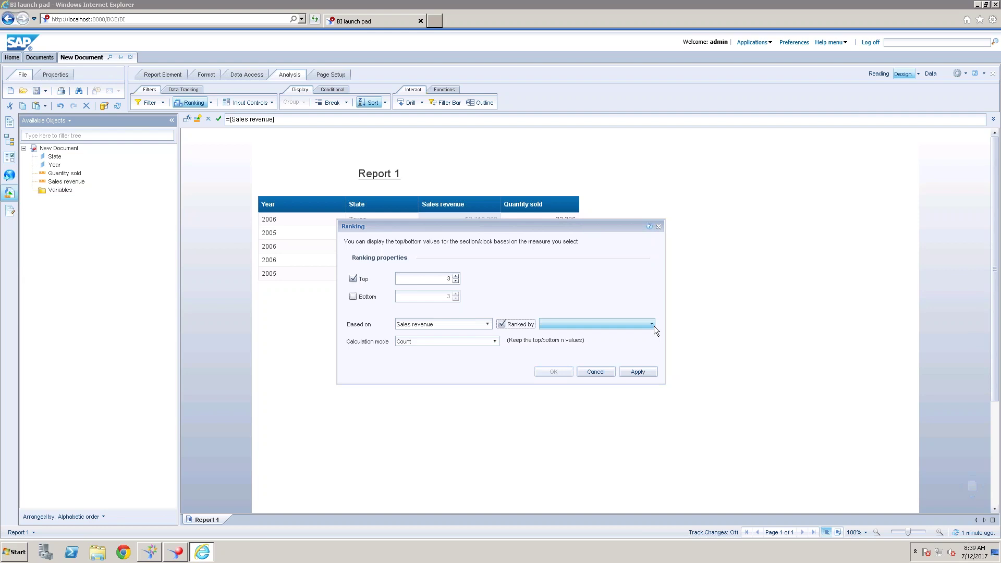
left_click(652, 325)
left_click(576, 345)
left_click(555, 373)
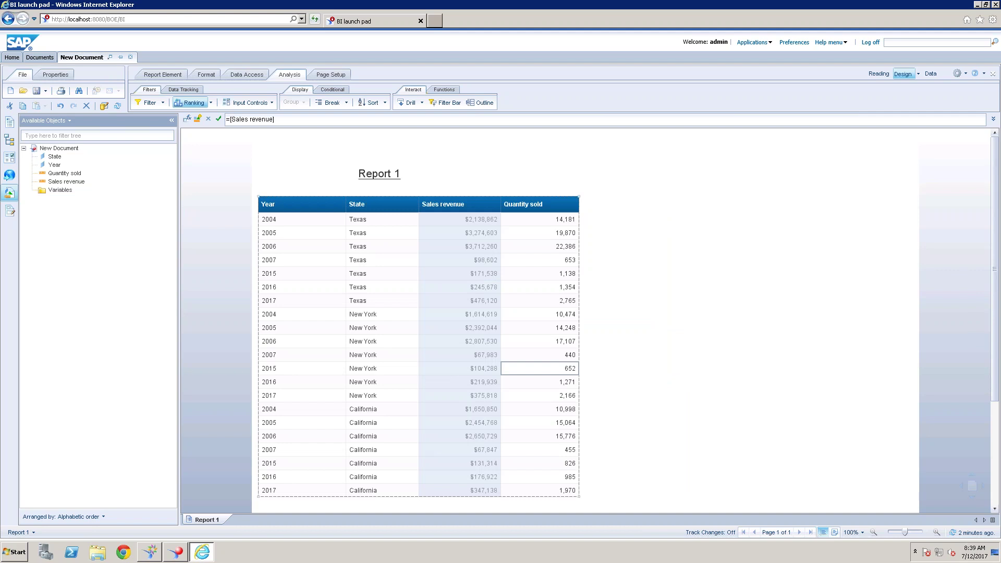
Step: Switch the State ranking from top to the bottom 3 values based on Sales revenue
left_click(210, 103)
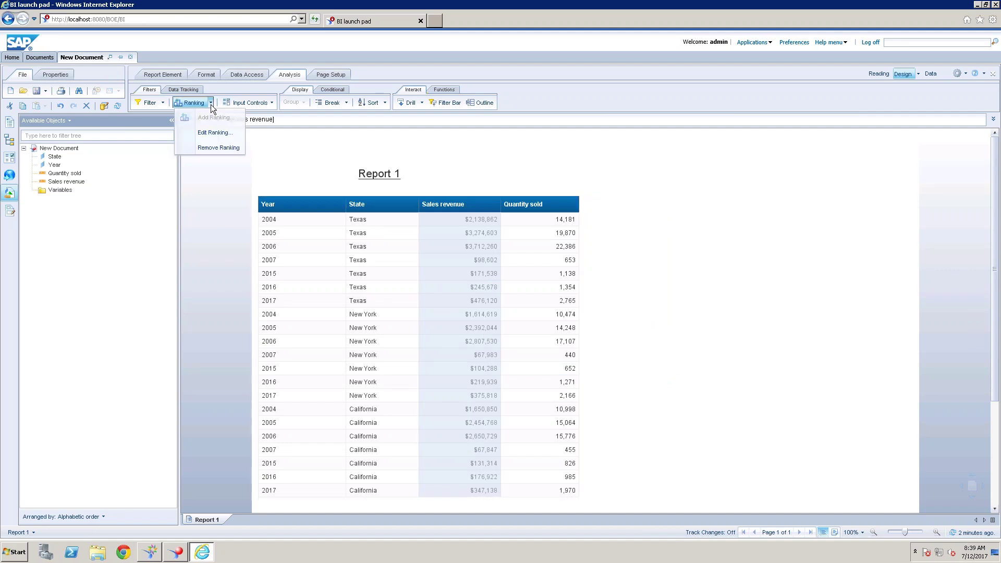
left_click(215, 132)
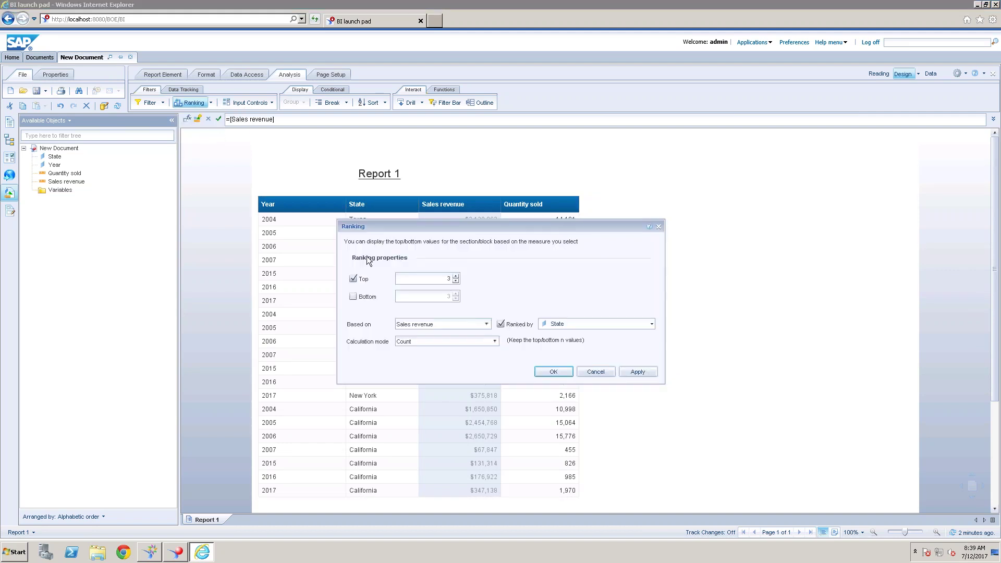
left_click(354, 277)
left_click(353, 296)
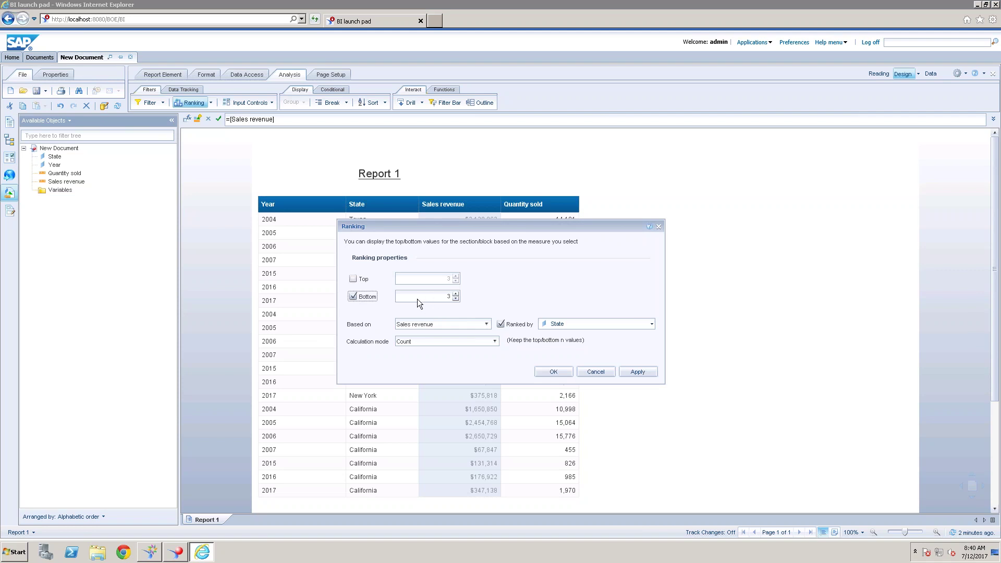
left_click(553, 371)
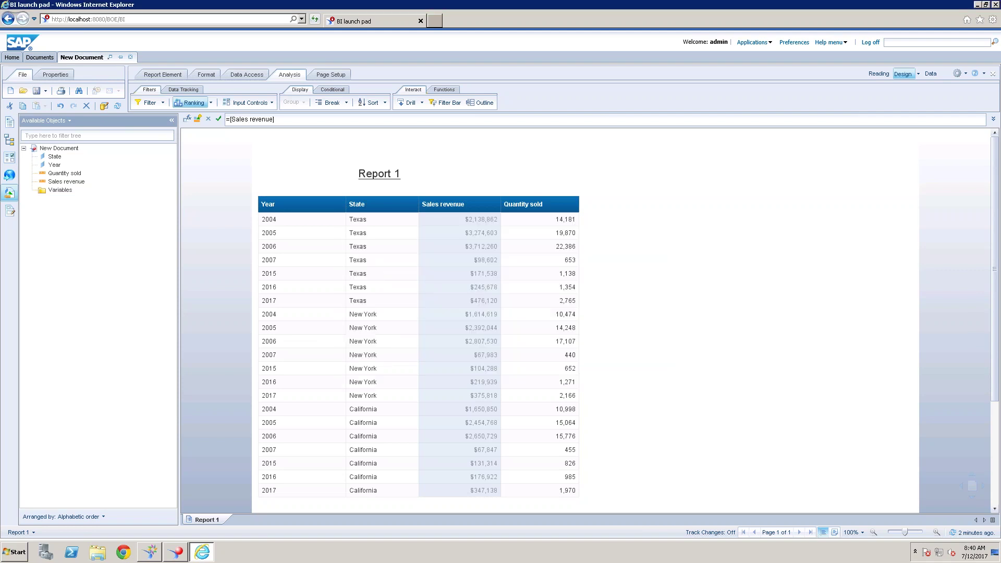
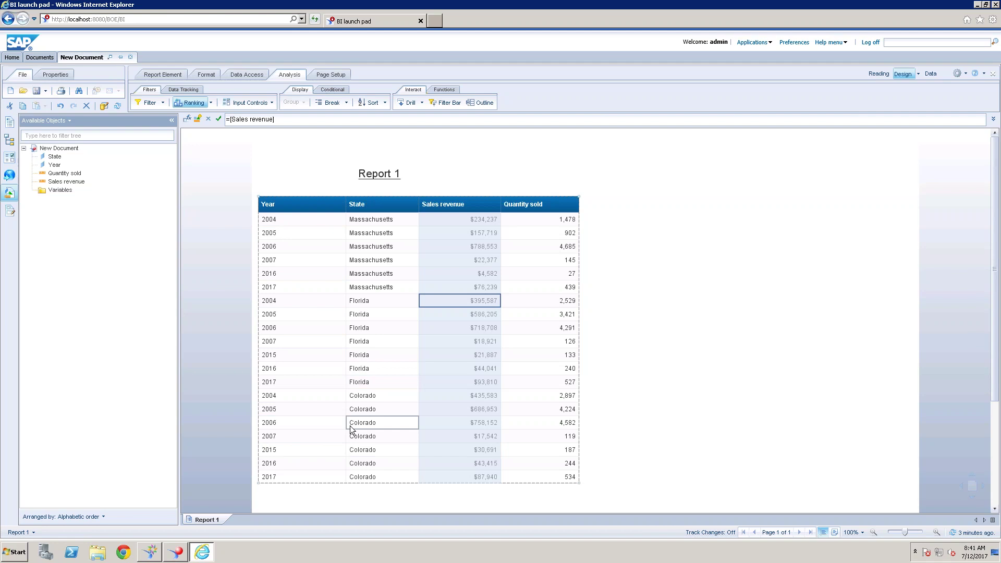
Step: Set the Year column as a section and review the ranked states in each year's table
left_click(315, 249)
right_click(317, 248)
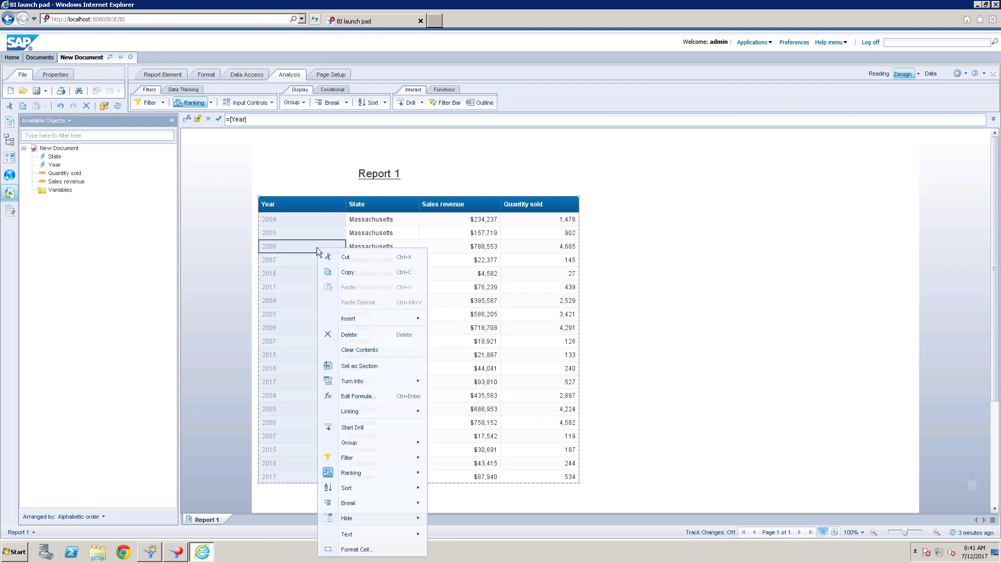
left_click(366, 365)
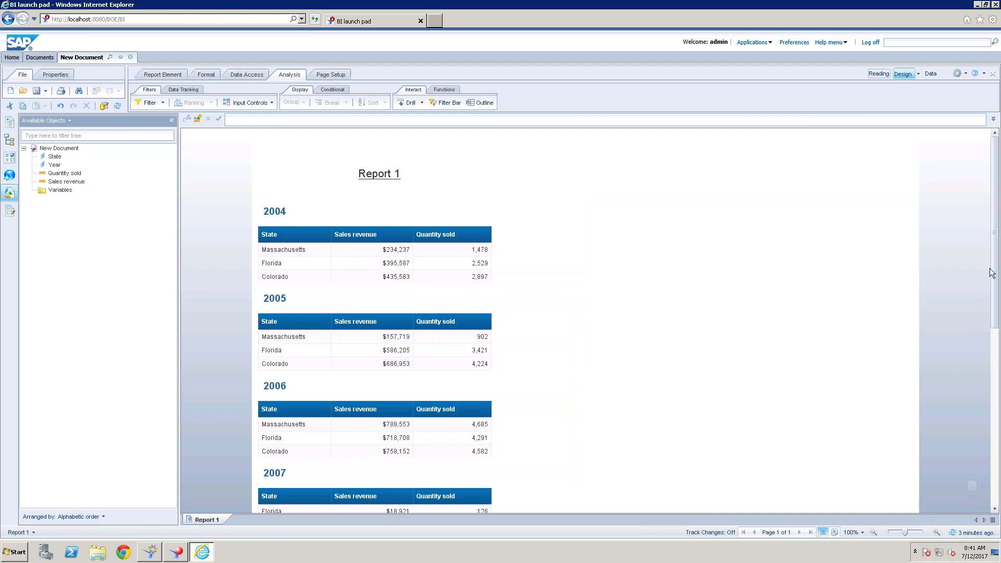
scroll(996, 312, "down", 3)
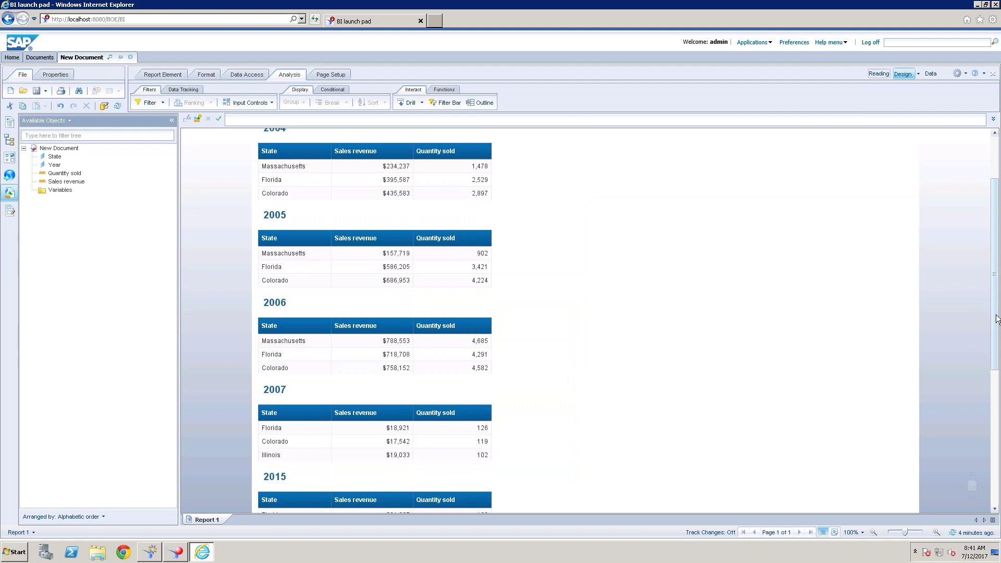
scroll(996, 325, "down", 1)
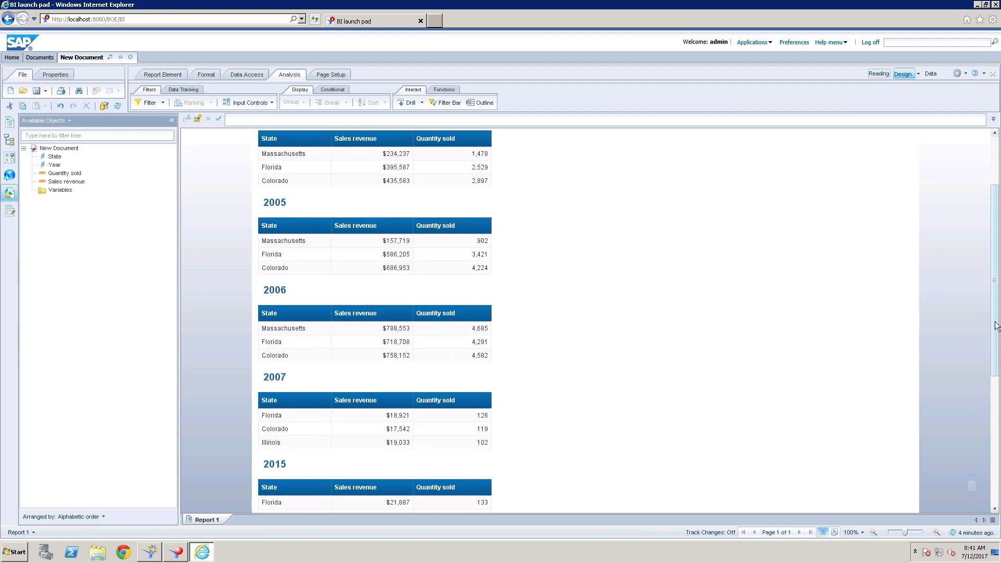
scroll(995, 324, "down", 3)
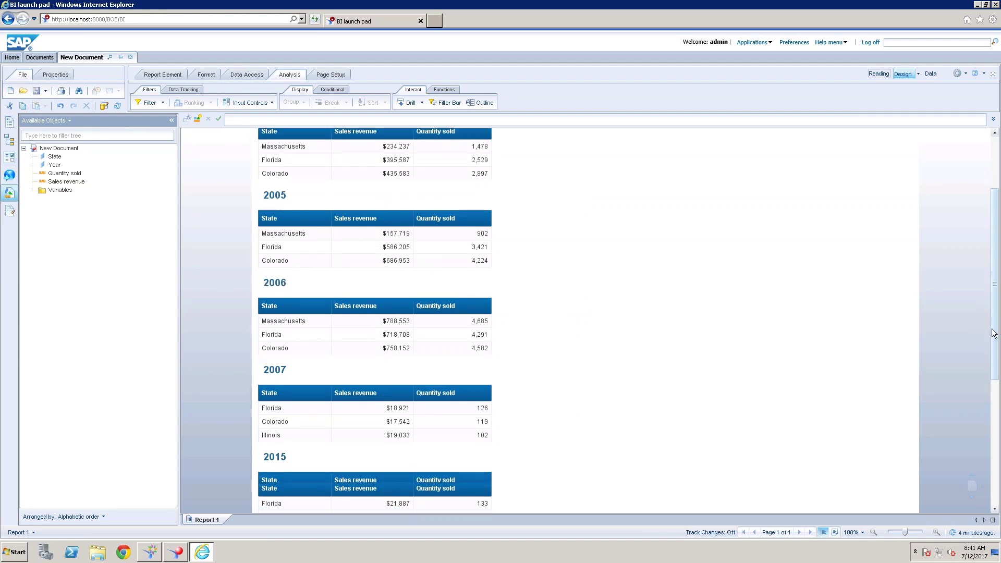
scroll(989, 355, "down", 2)
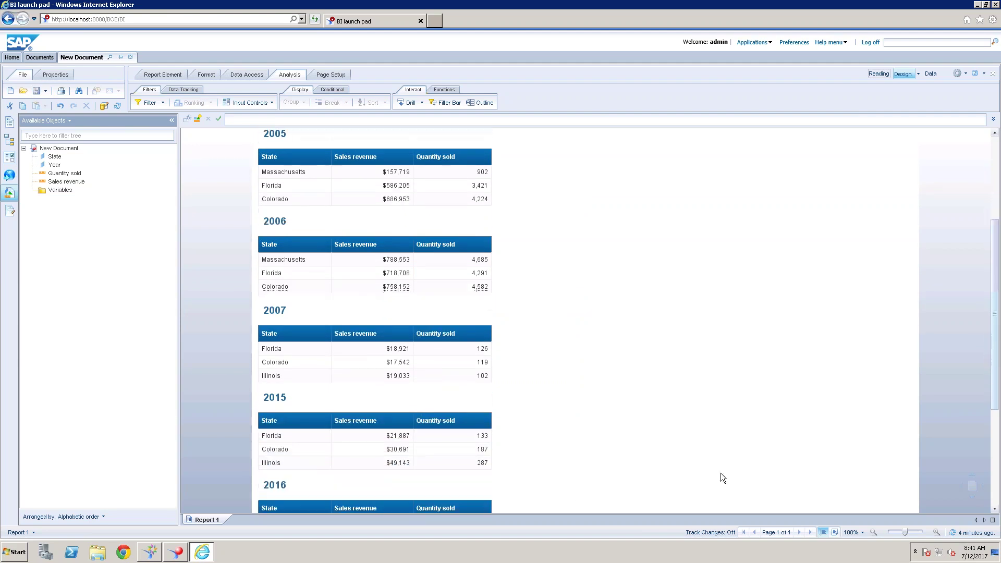
Step: Undo setting Year as a section
left_click(277, 428)
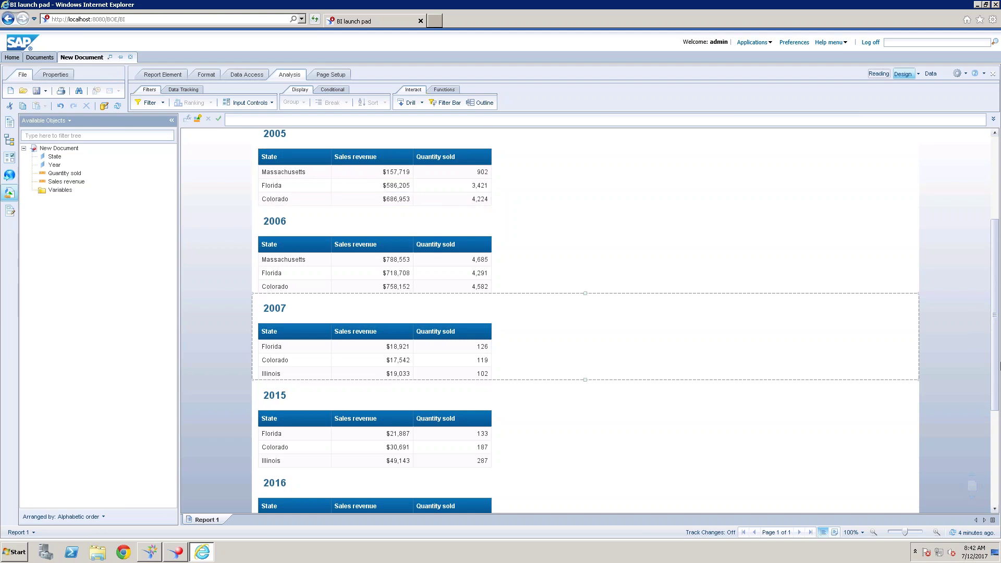
scroll(994, 309, "up", 3)
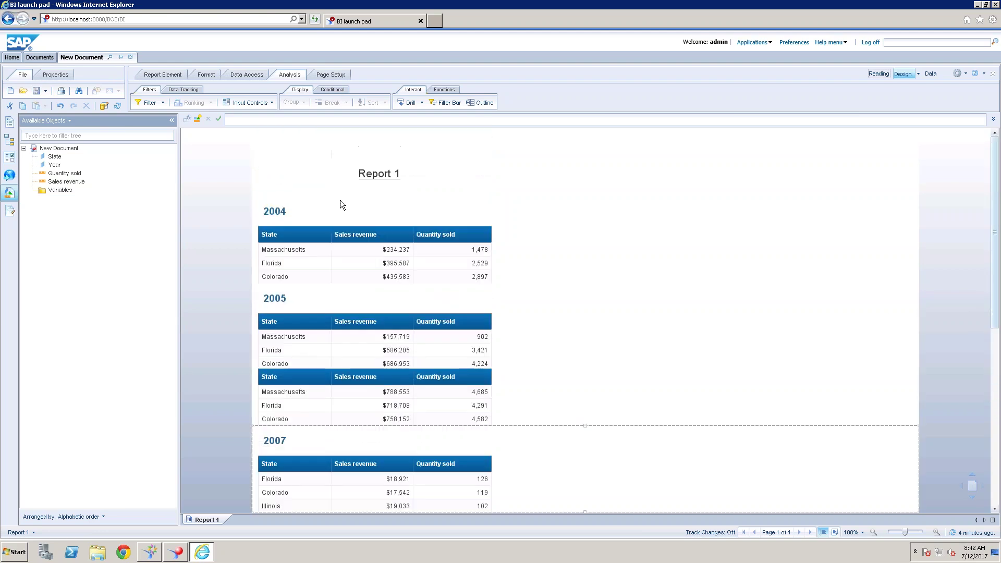
left_click(61, 108)
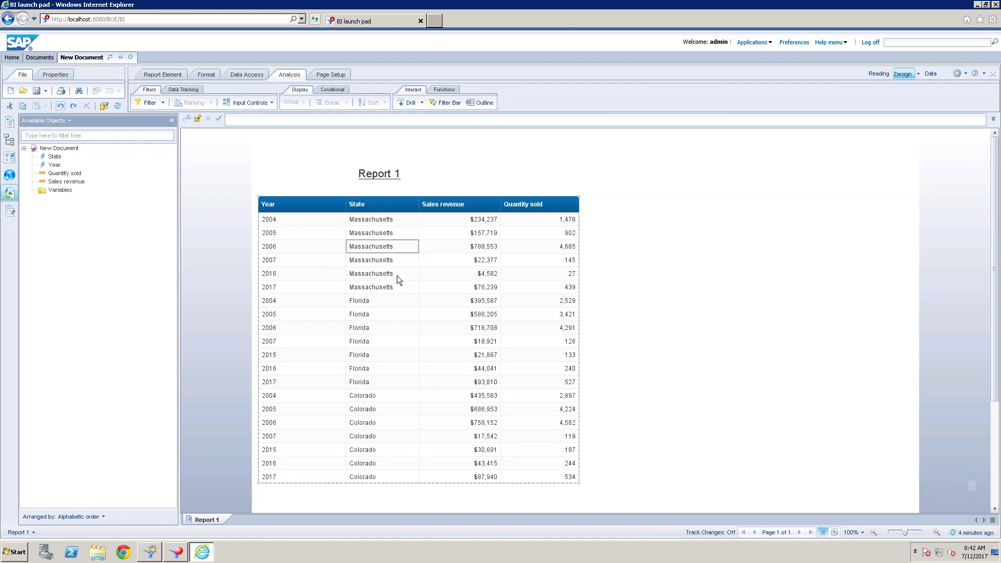
Step: Remove the Year column from the report table, keeping State, Sales revenue and Quantity sold
left_click(748, 367)
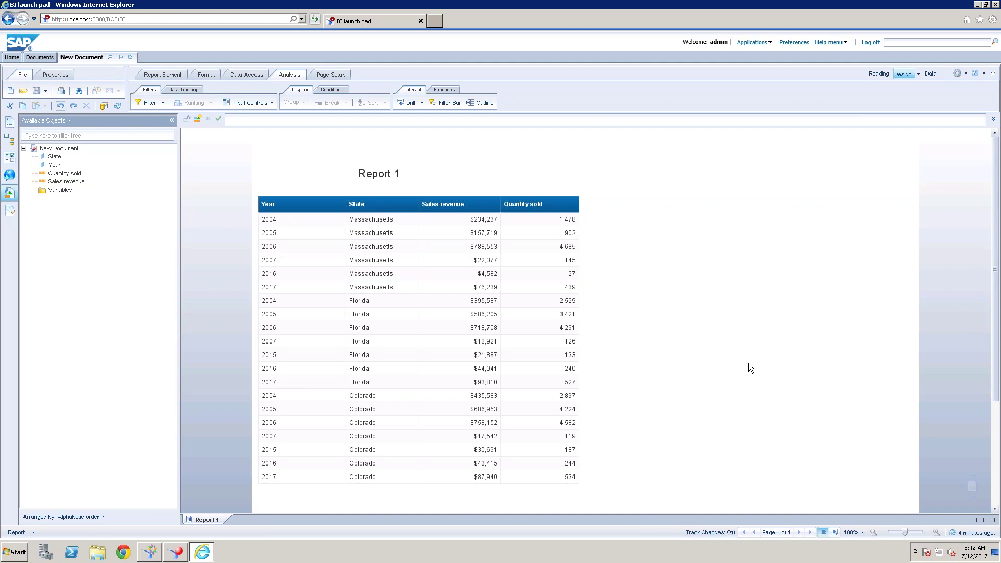
left_click(448, 272)
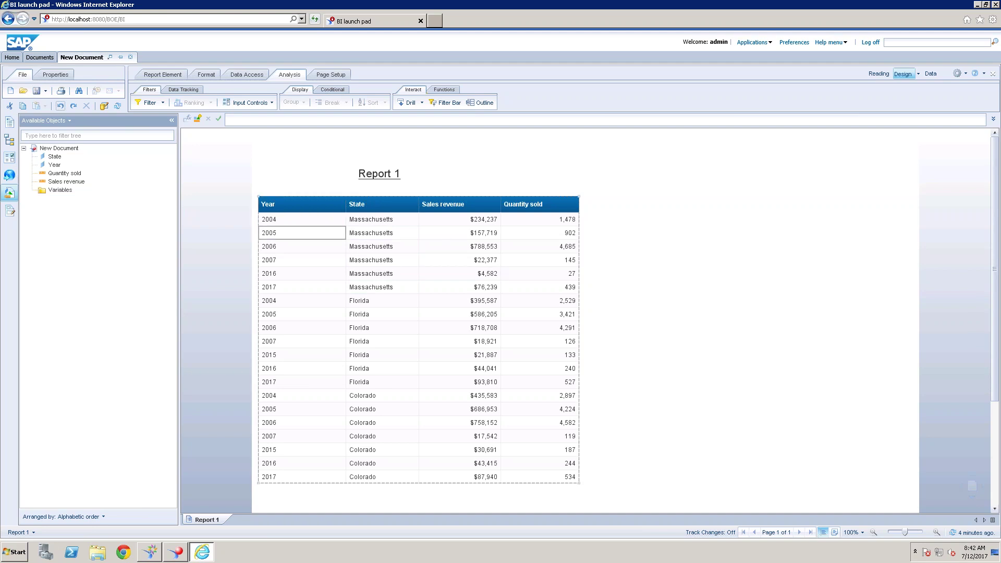
left_click_drag(317, 261, 156, 237)
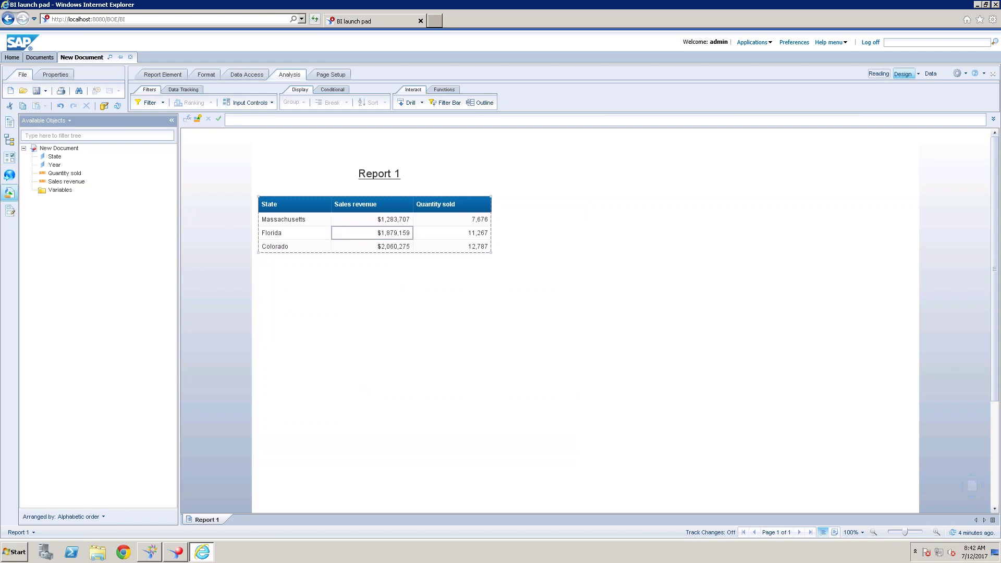
Step: Switch the table's Sales revenue ranking from the bottom 3 to the top 3 states
left_click(392, 235)
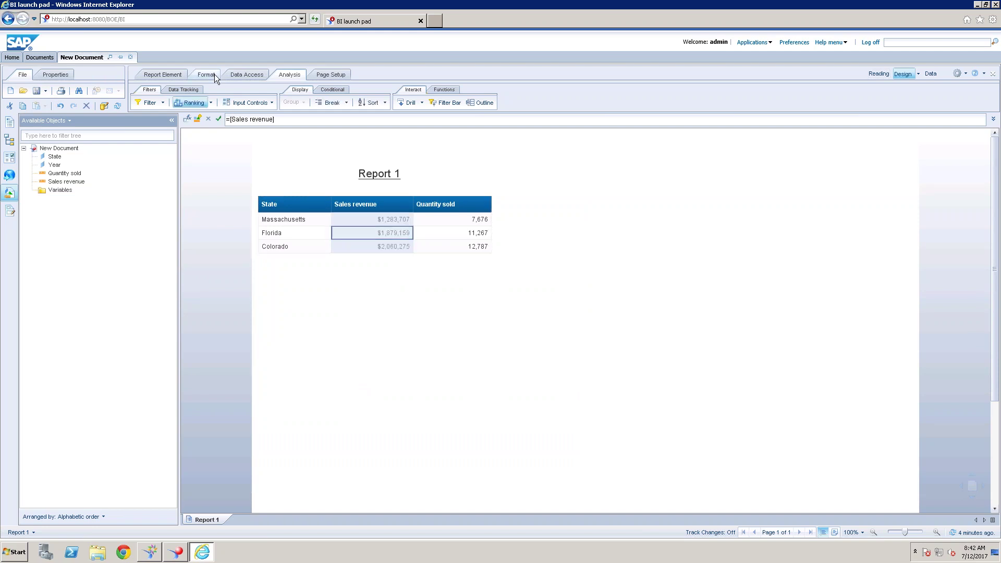
left_click(211, 101)
left_click(216, 132)
left_click(353, 278)
left_click(353, 297)
left_click(555, 370)
left_click(386, 254)
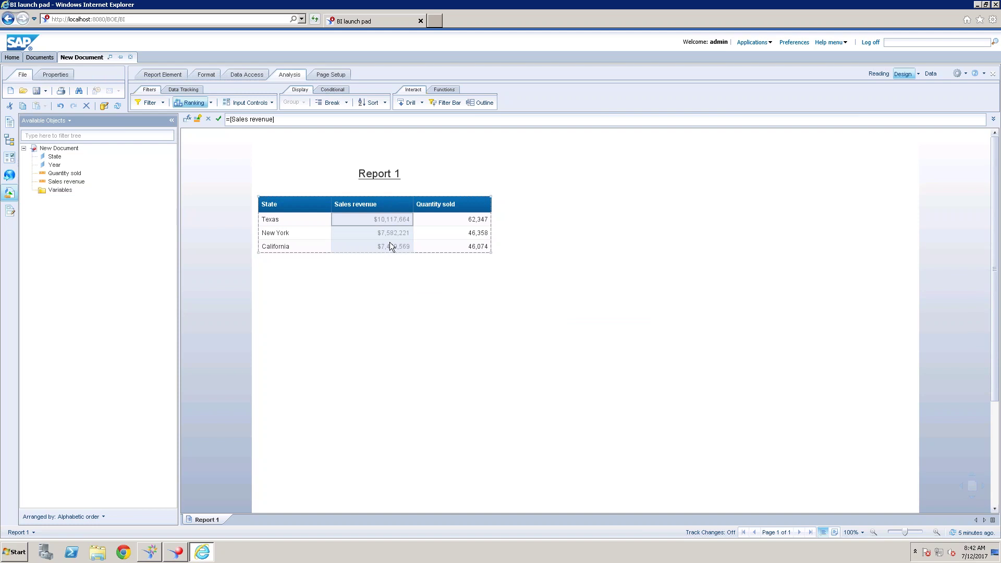
left_click(376, 280)
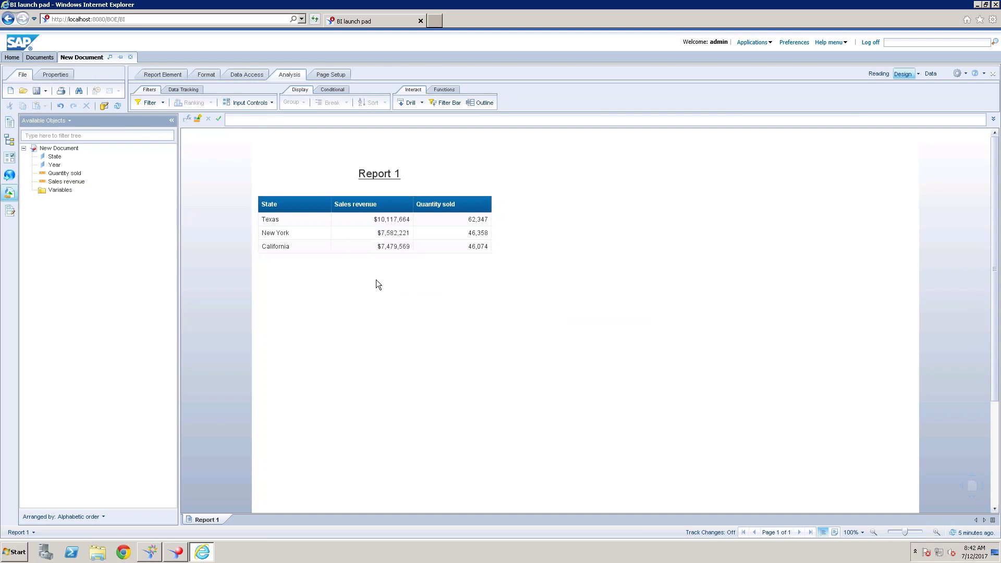
left_click(360, 232)
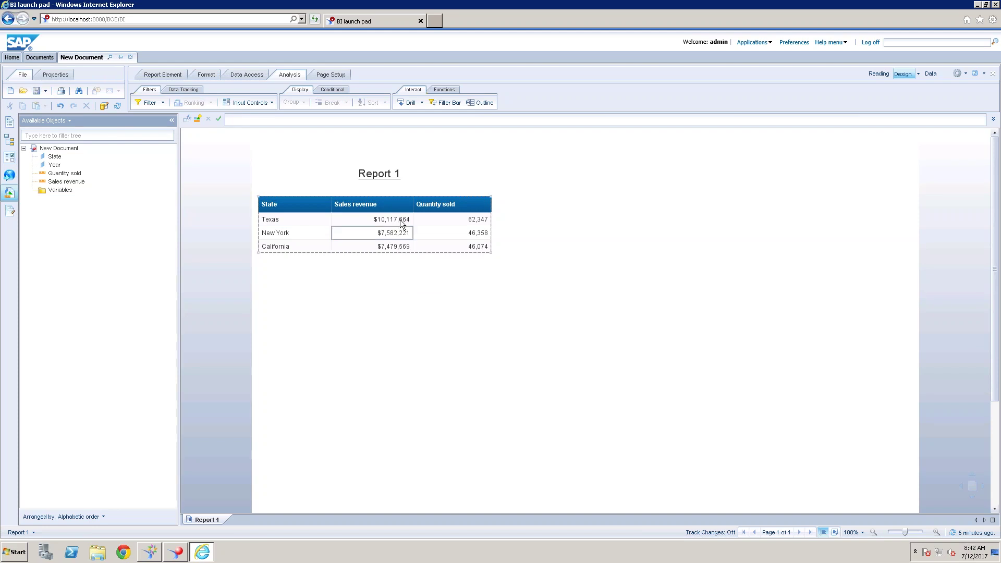
Step: Remove the ranking from the table and add Year back as its first column, before State
left_click(392, 225)
left_click(391, 224)
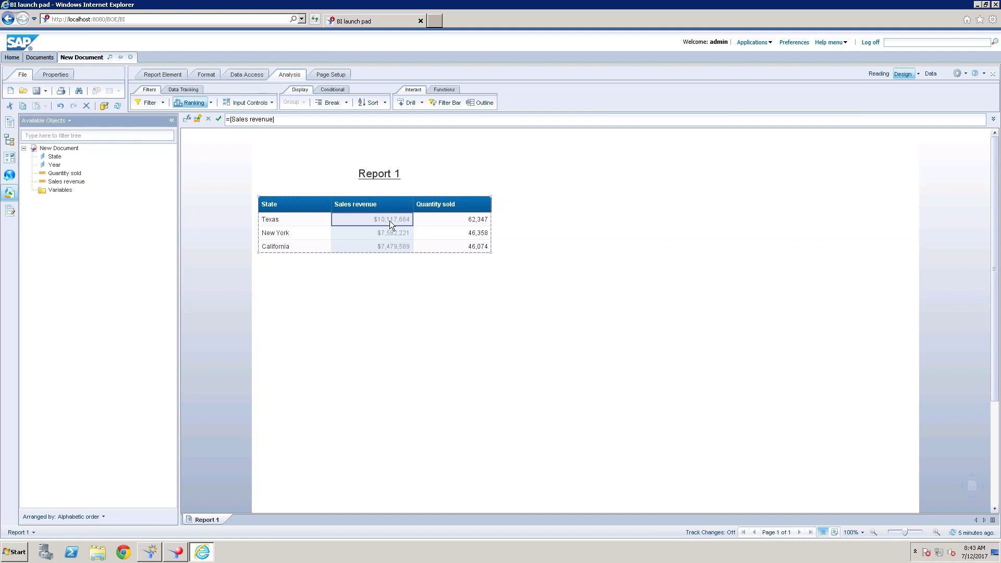
left_click(212, 103)
left_click(220, 149)
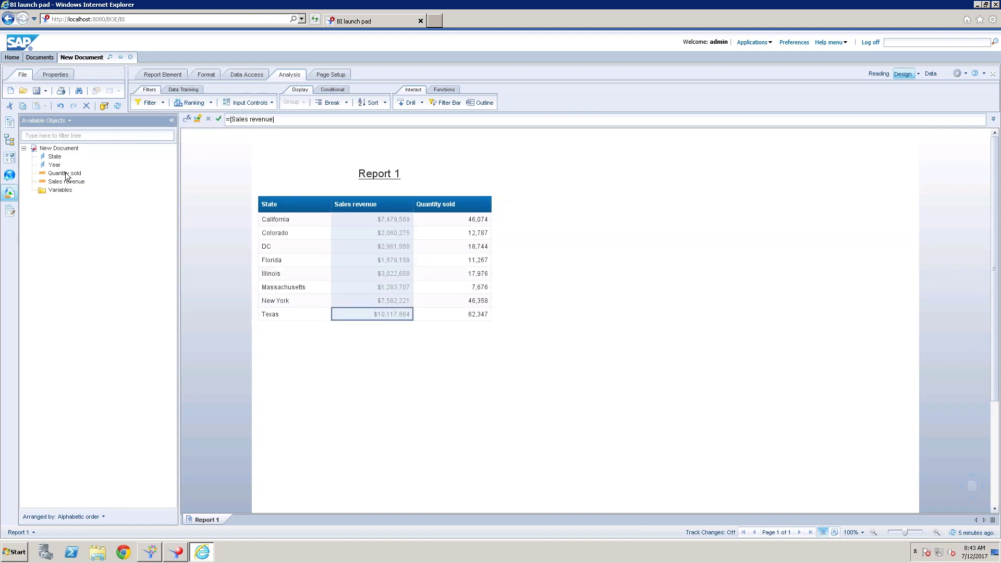
left_click_drag(55, 166, 262, 204)
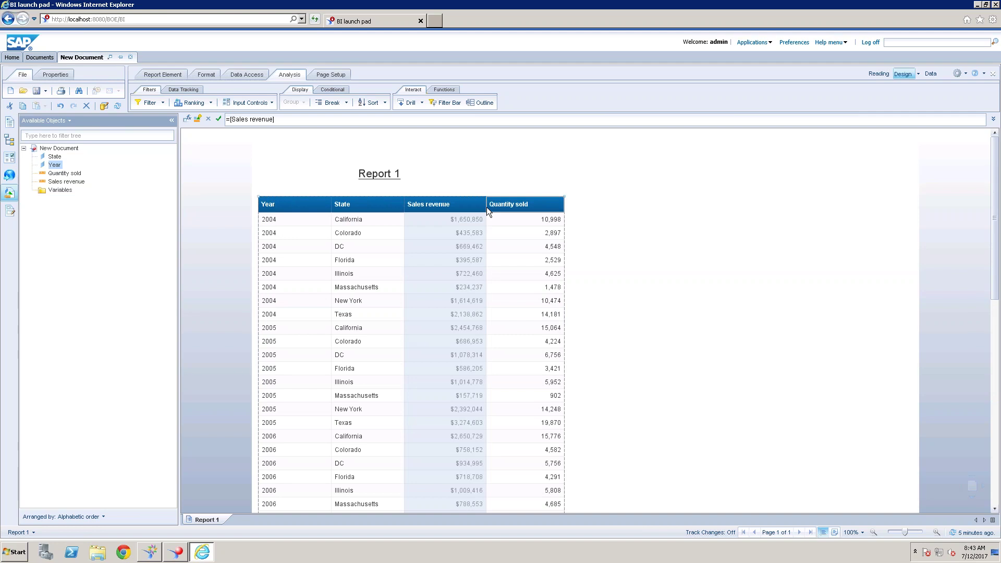
Step: Limit Query 1 to a maximum of 10 retrieved rows in its query properties and run the query
left_click(246, 75)
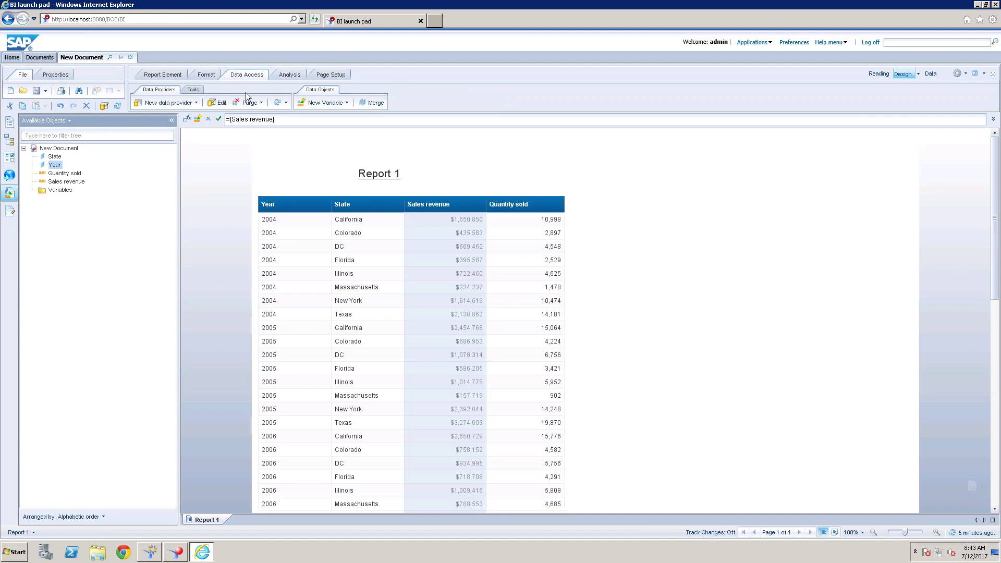
left_click(218, 103)
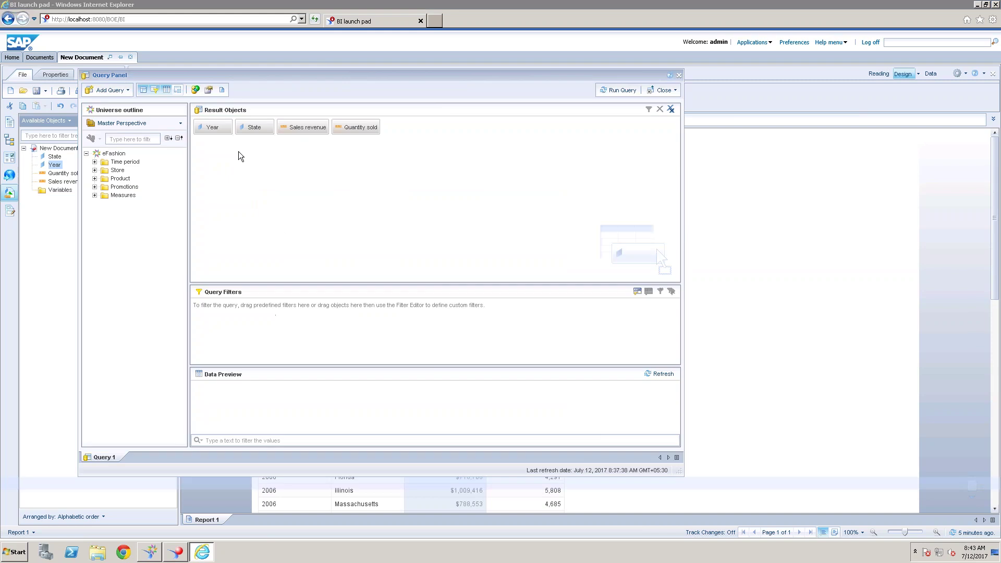
left_click(209, 90)
left_click(243, 226)
double_click(333, 227)
type("10")
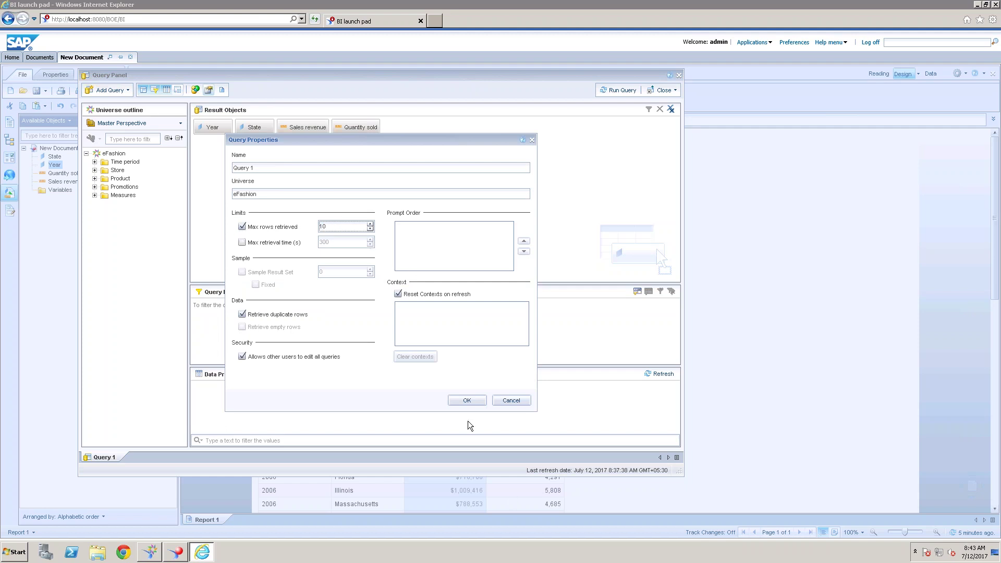
left_click(467, 401)
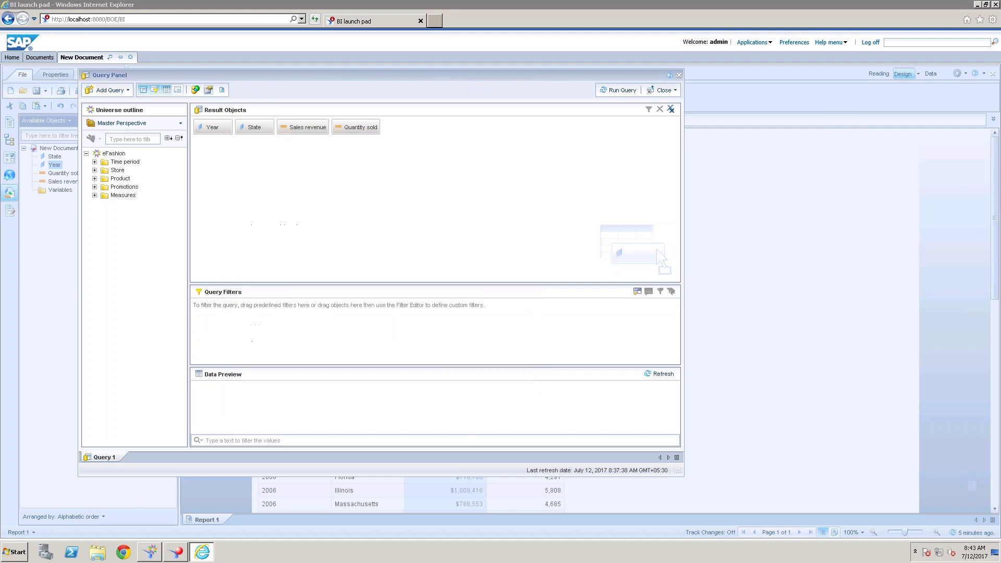
left_click(620, 90)
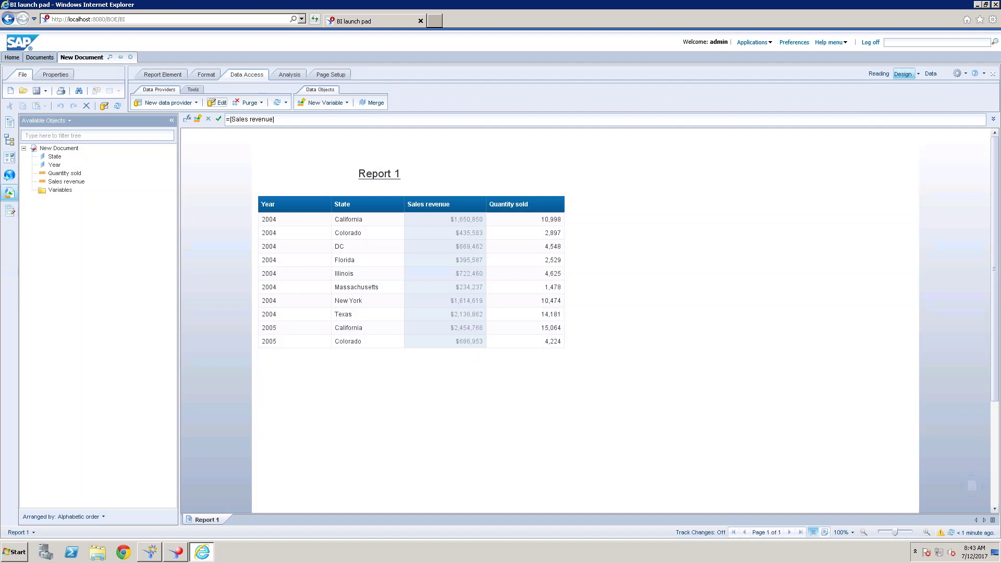
Step: Review the row limit in Query 1's properties, then close the query editor without making changes
left_click(299, 259)
left_click(224, 103)
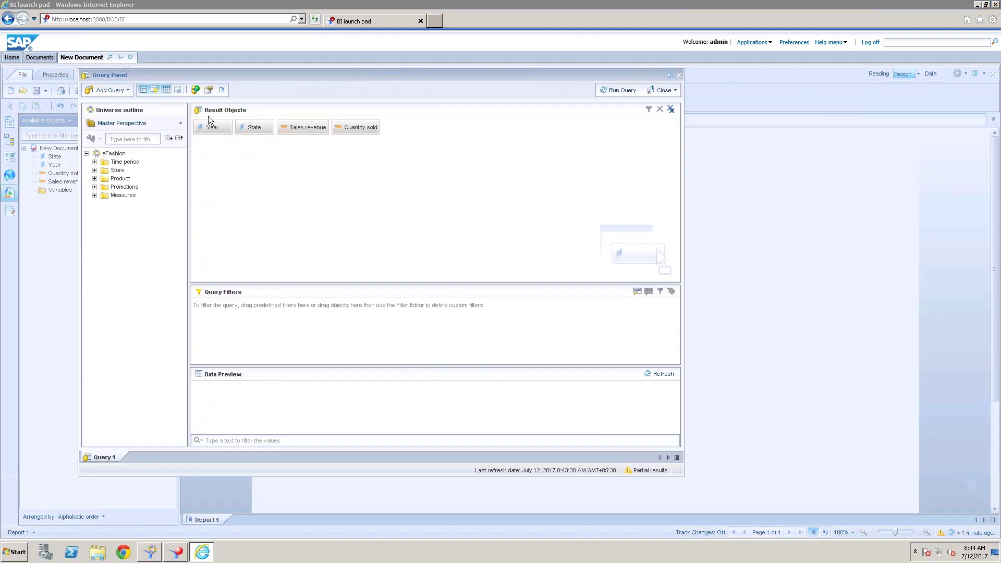
left_click(208, 90)
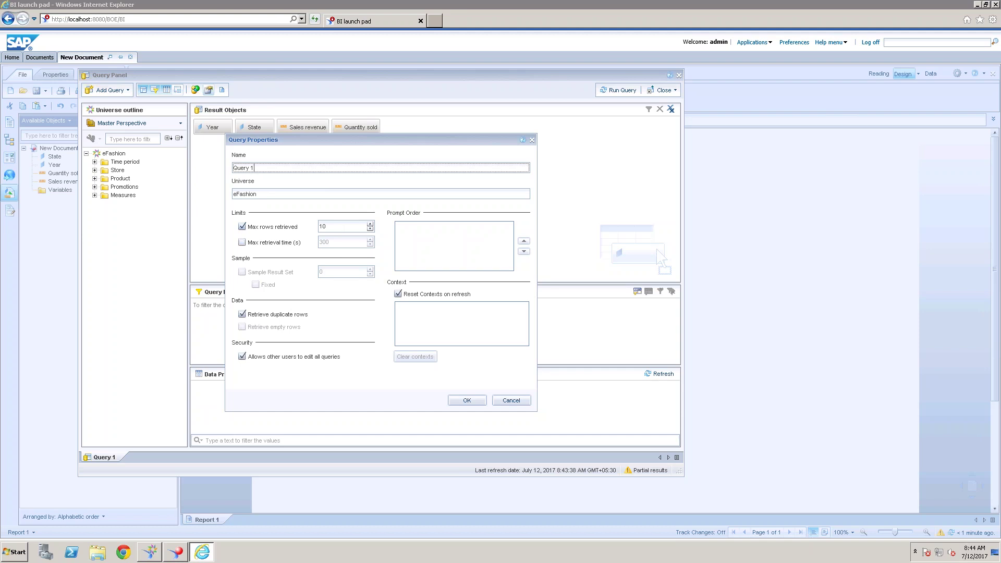
left_click(523, 405)
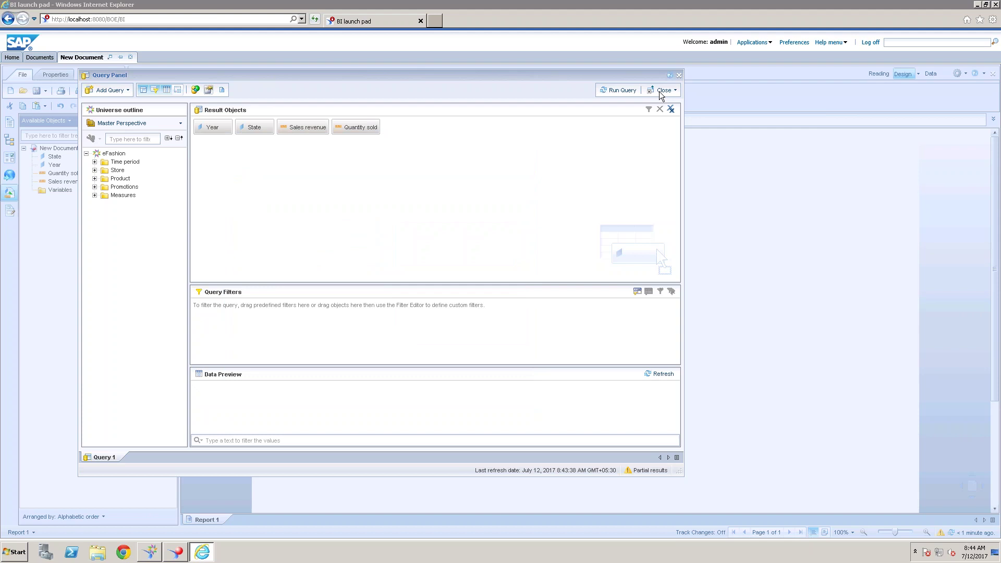
left_click(679, 76)
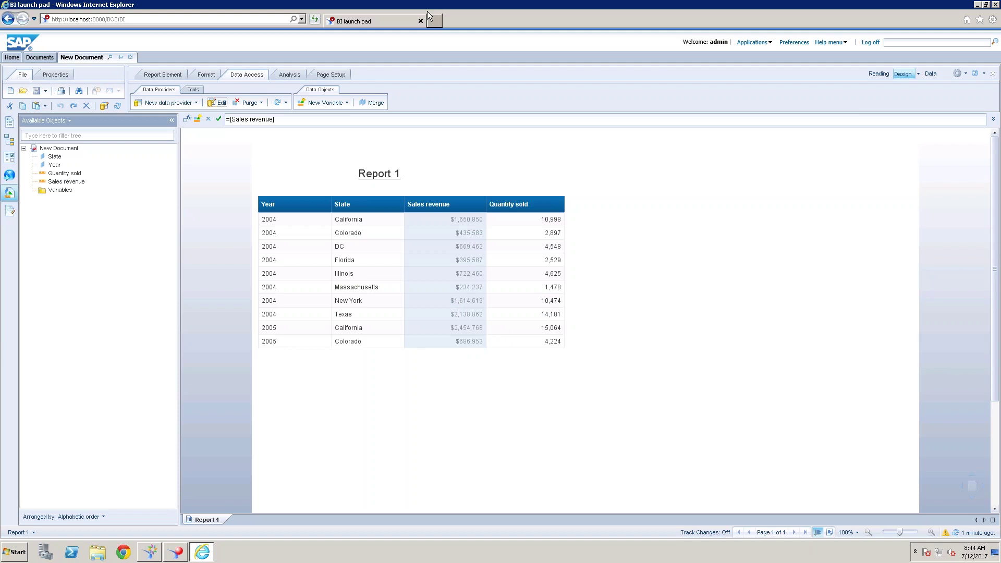
Step: Examine the generated SQL script of Query 1 through to its GROUP BY clause, then close the query editor
left_click(220, 103)
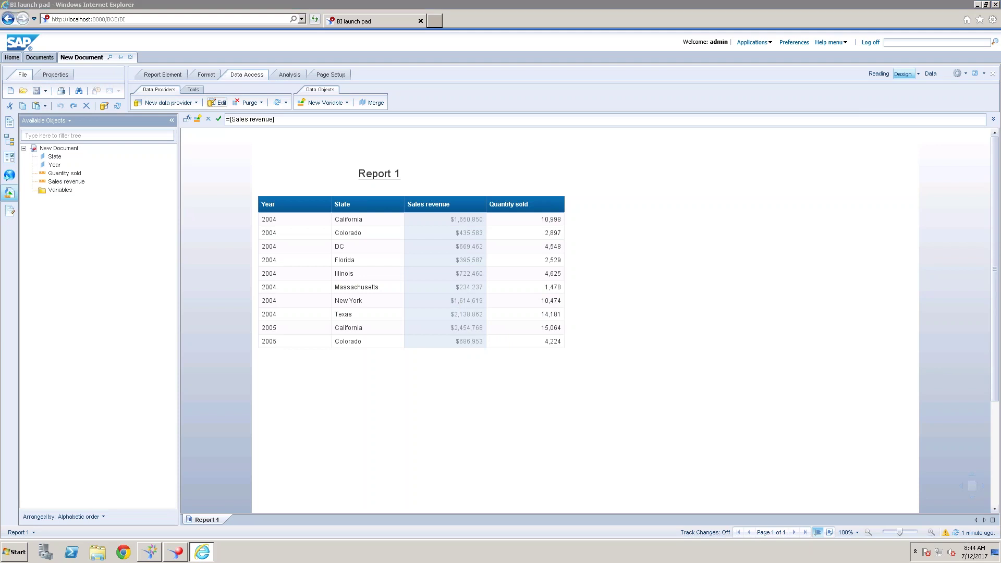
left_click(223, 90)
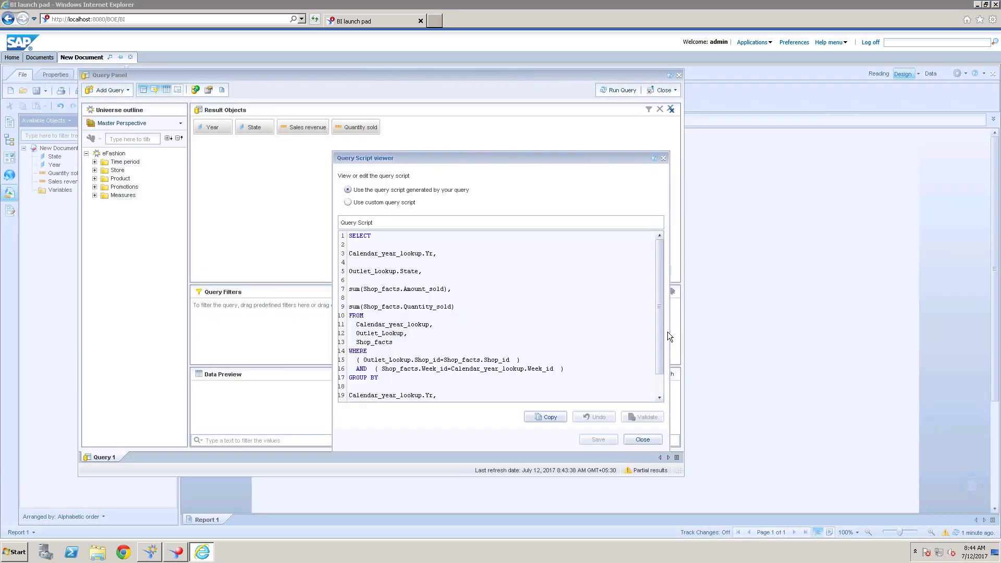
left_click_drag(659, 332, 657, 368)
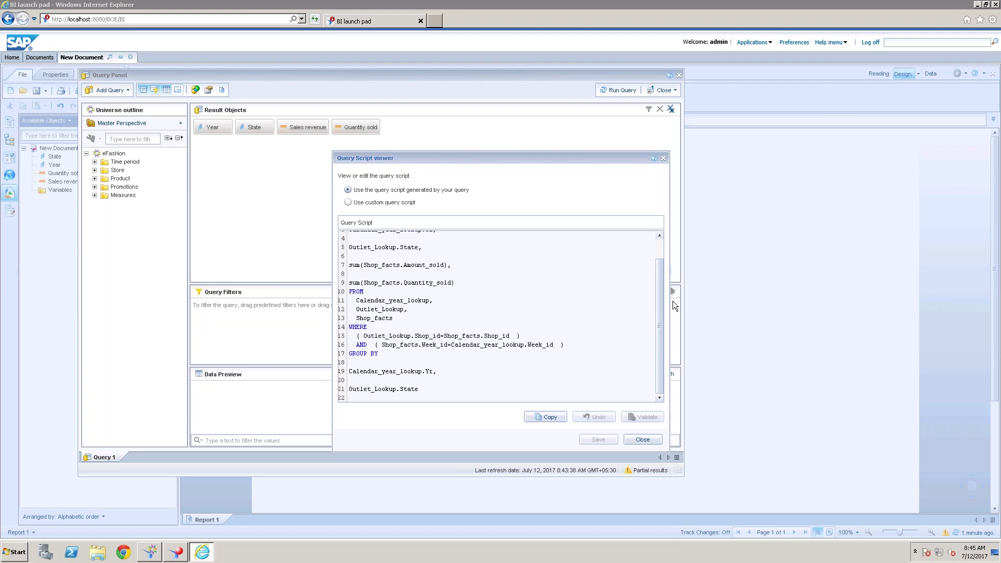
left_click(665, 158)
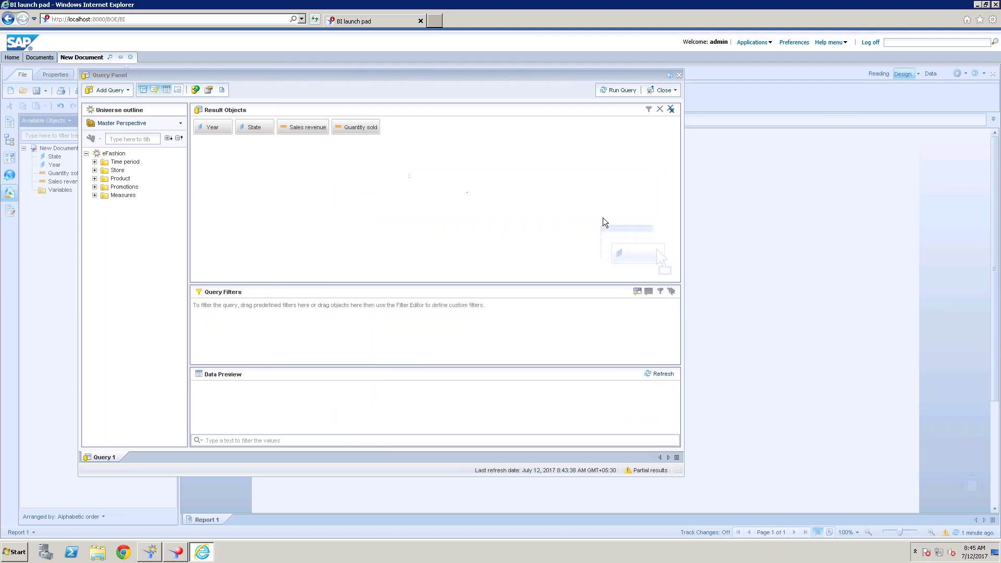
left_click(679, 77)
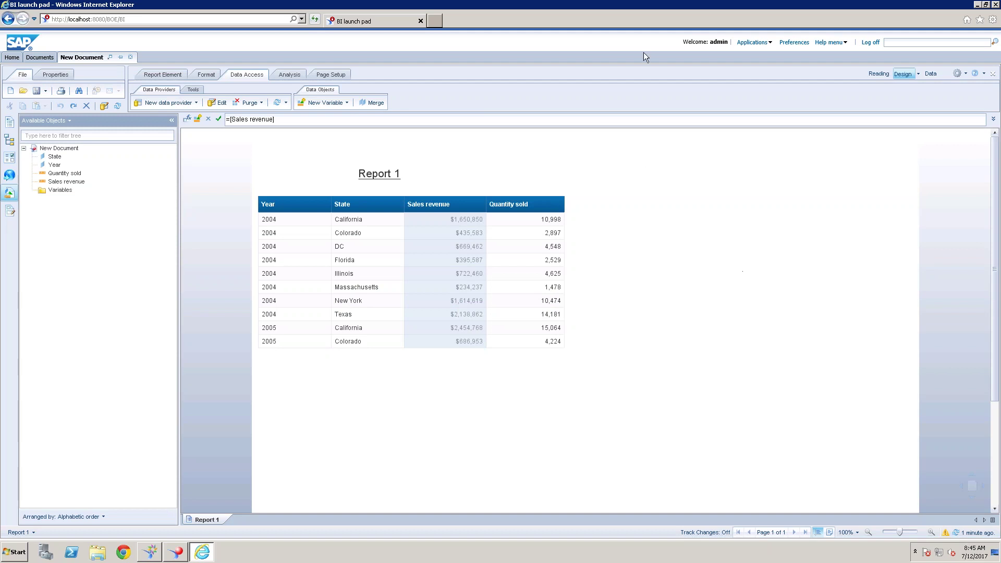
Step: Switch to the Paint notes and add a text box about 867 × 590 px beside the Prompts notes, with "Sorting" as its first line
mouse_move(678, 2)
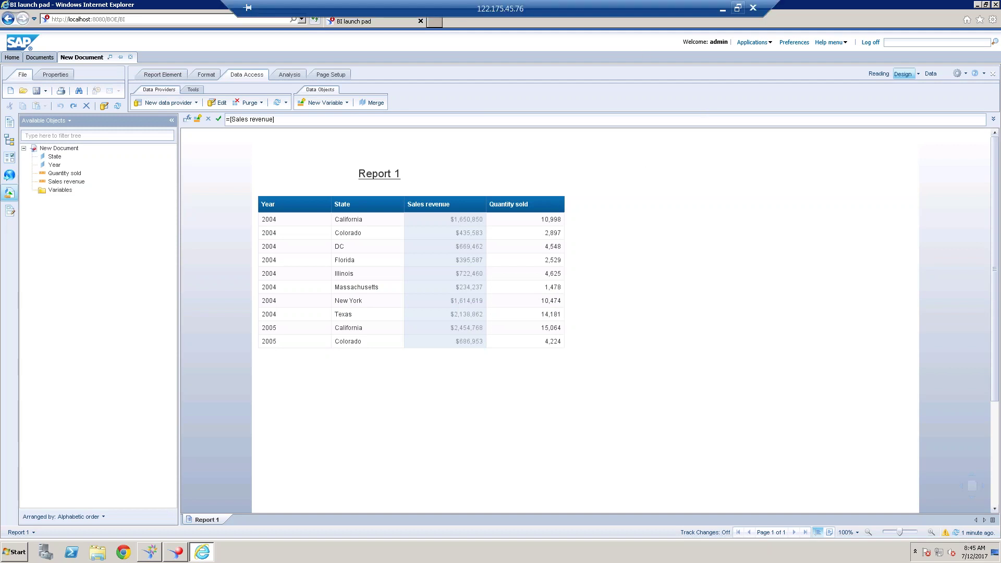
left_click(722, 9)
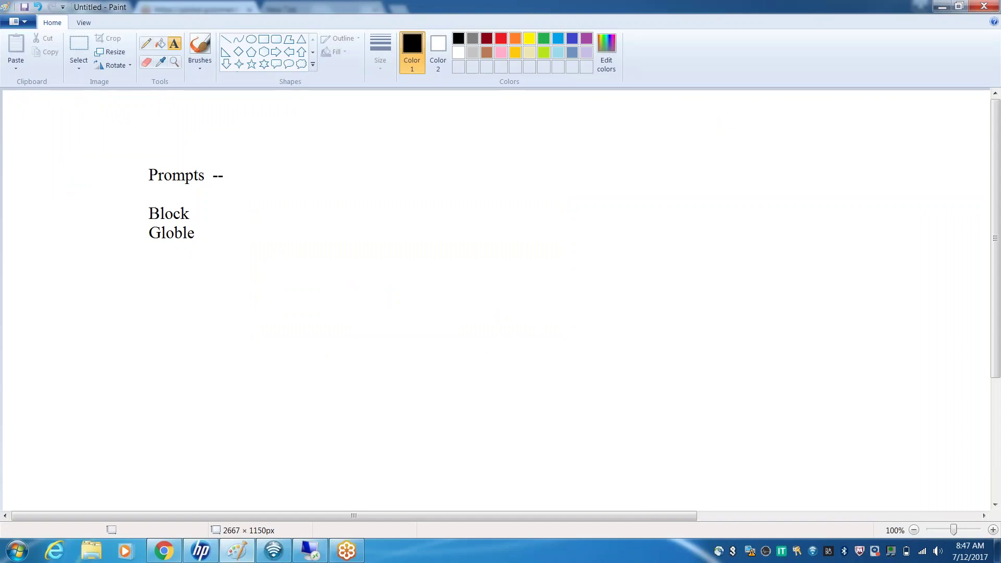
left_click_drag(410, 174, 862, 482)
type("Sorting")
key("Return")
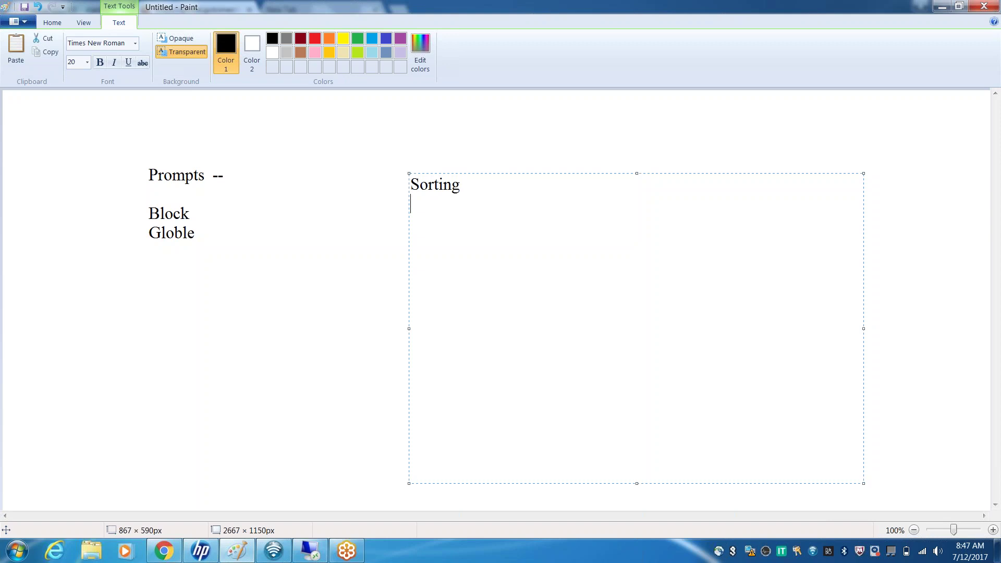
Step: Enter "Aggregate Function" as the second line of the topic list
type("Breaks a")
key("BackSpace")
key("BackSpace")
key("BackSpace")
key("BackSpace")
key("BackSpace")
key("BackSpace")
key("BackSpace")
key("BackSpace")
type("Aggregate ")
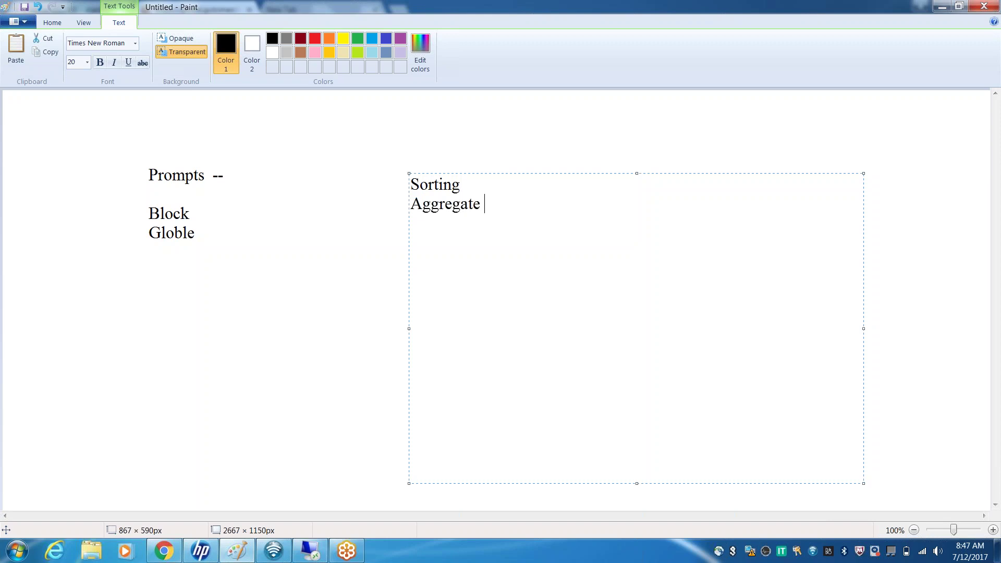
type("Function")
key("Return")
Step: Enter "Breaks and Section" as the third line of the topic list
type("Break")
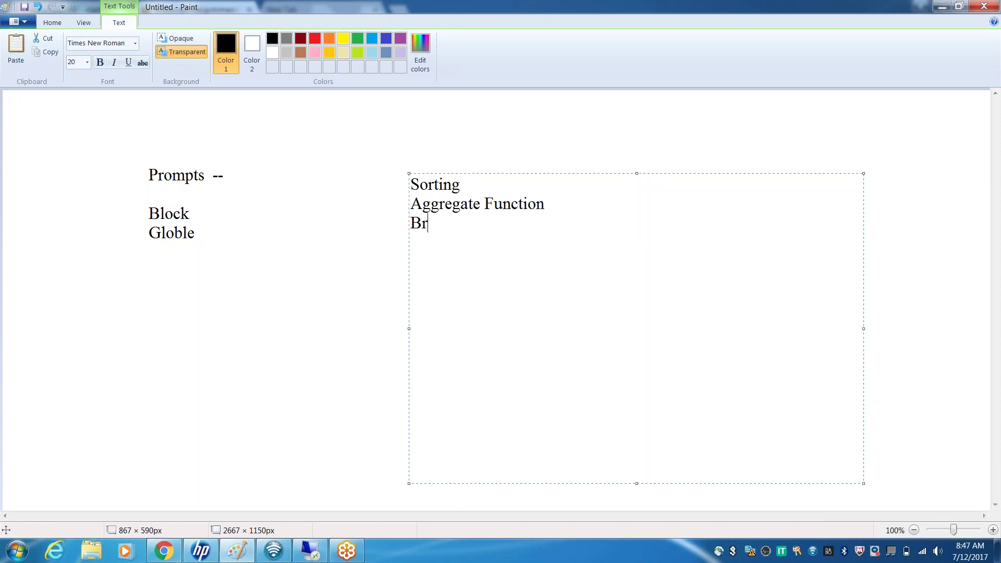
key("BackSpace")
type("s and")
key("BackSpace")
key("BackSpace")
key("BackSpace")
key("BackSpace")
key("BackSpace")
type("ks and Section")
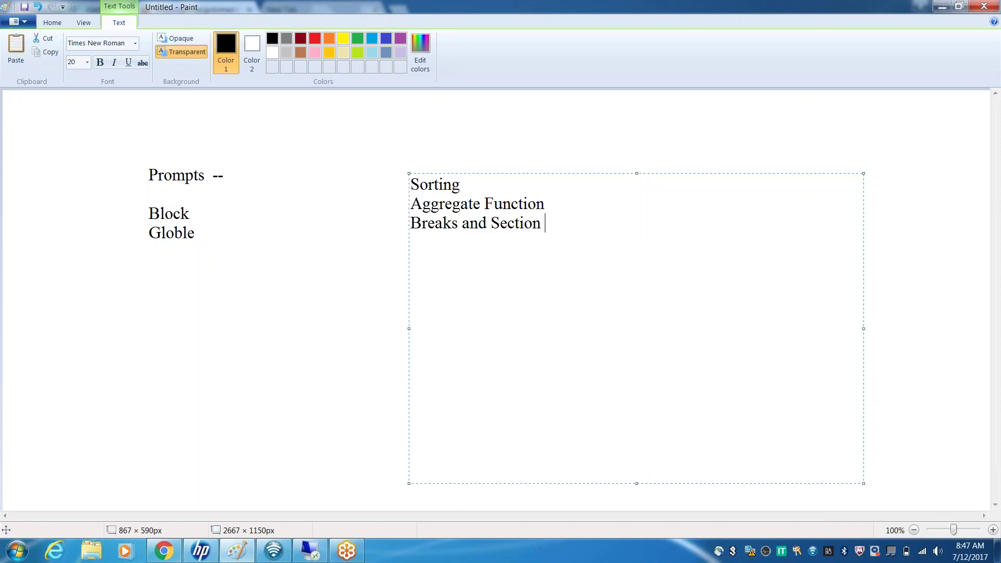